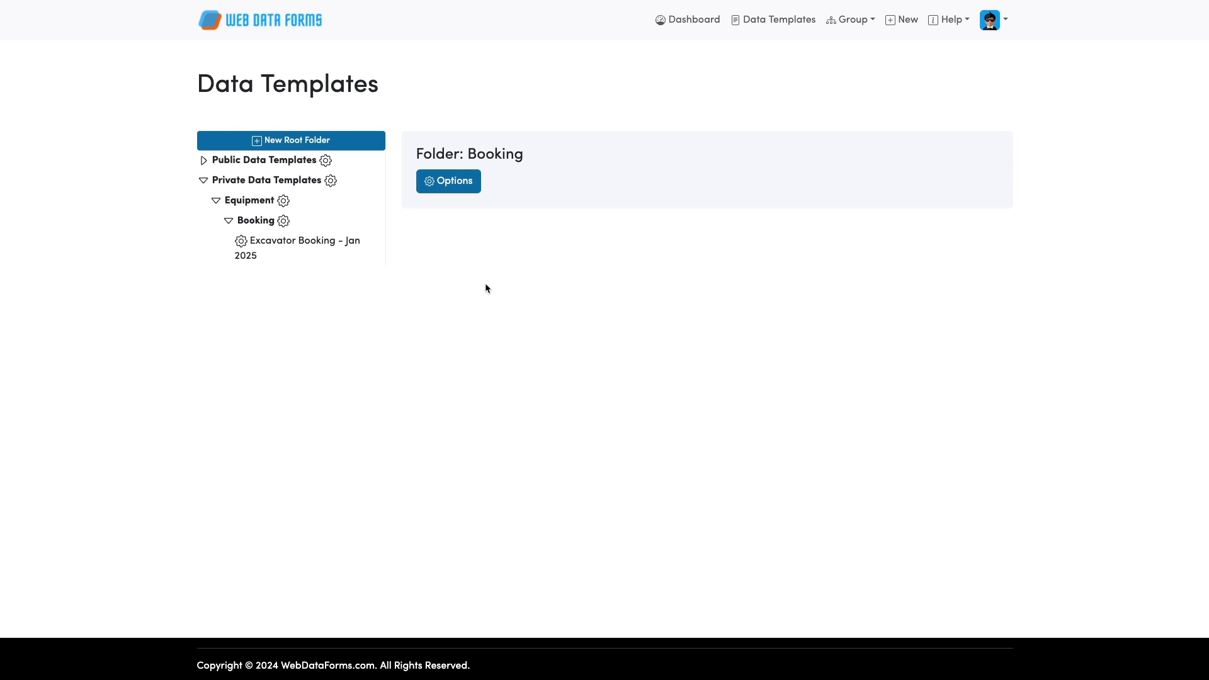
Select Excavator Booking - Jan 2025 in the Booking folder to show its template details.
click(273, 247)
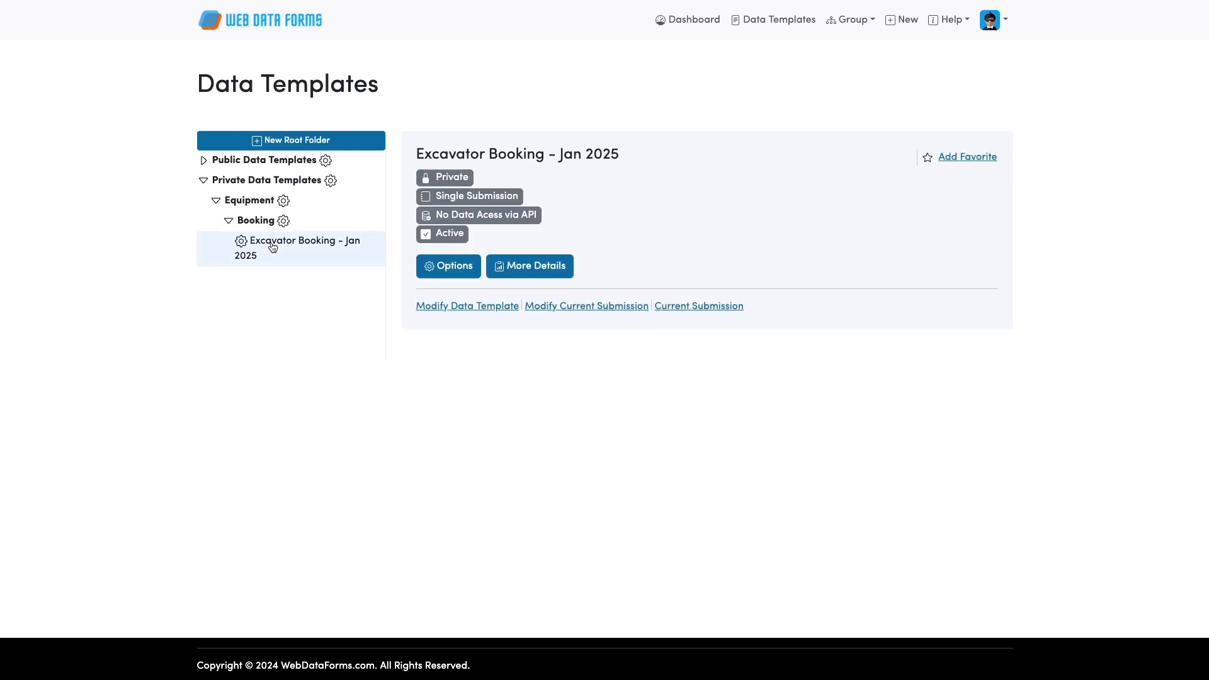
click(570, 307)
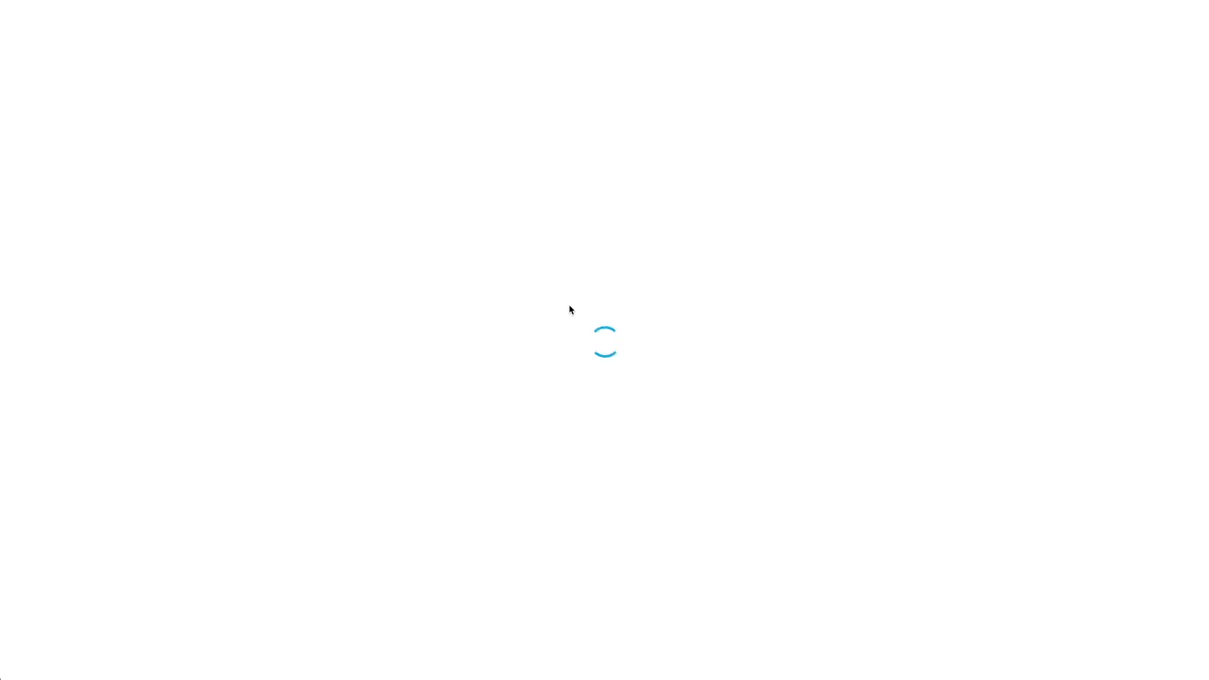
scroll(742, 351, down, 2)
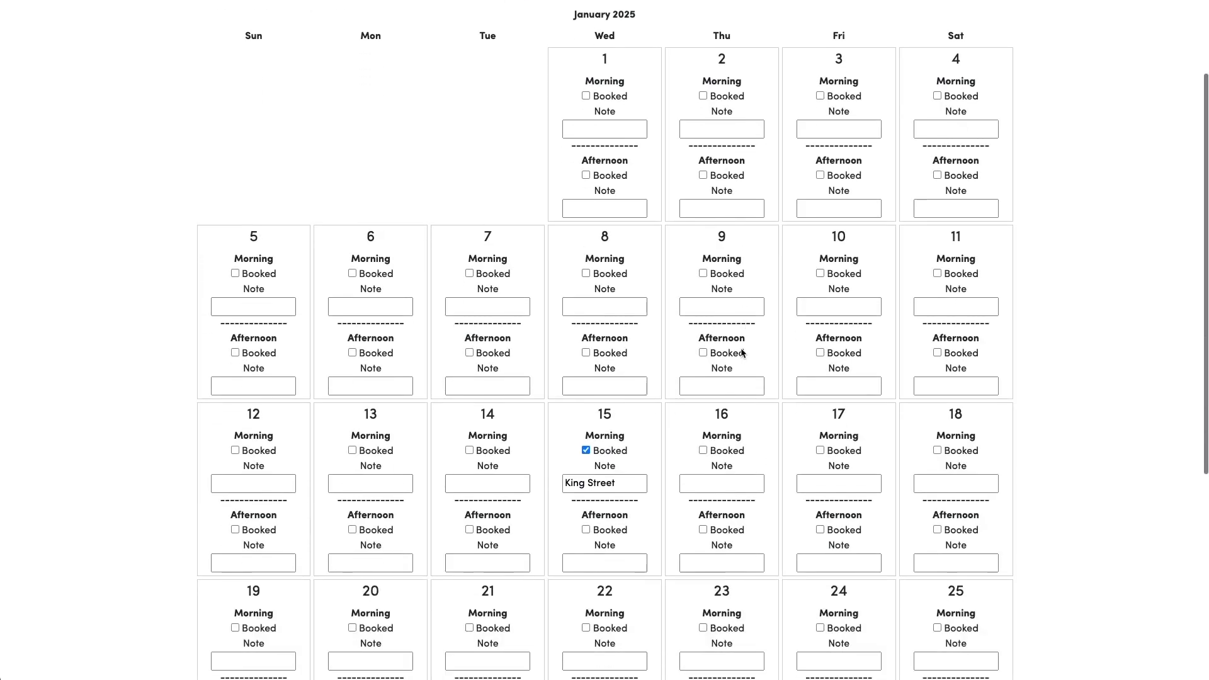
scroll(742, 351, up, 2)
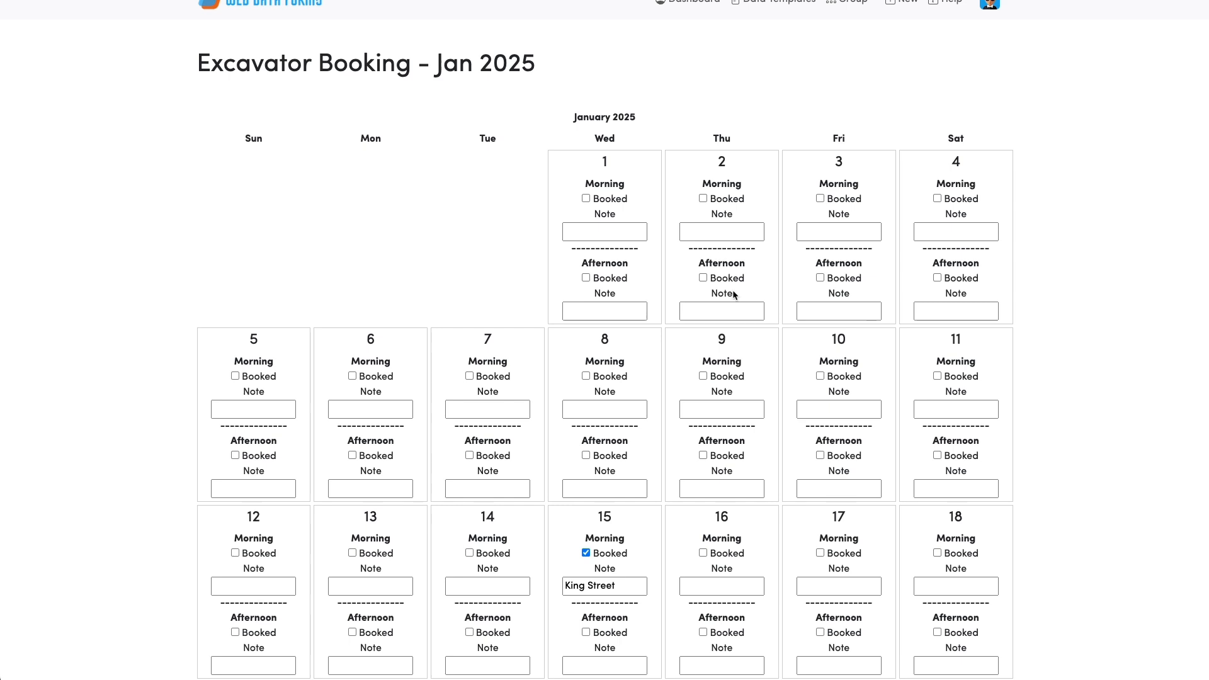
click(586, 198)
click(598, 231)
click(585, 199)
scroll(383, 259, down, 3)
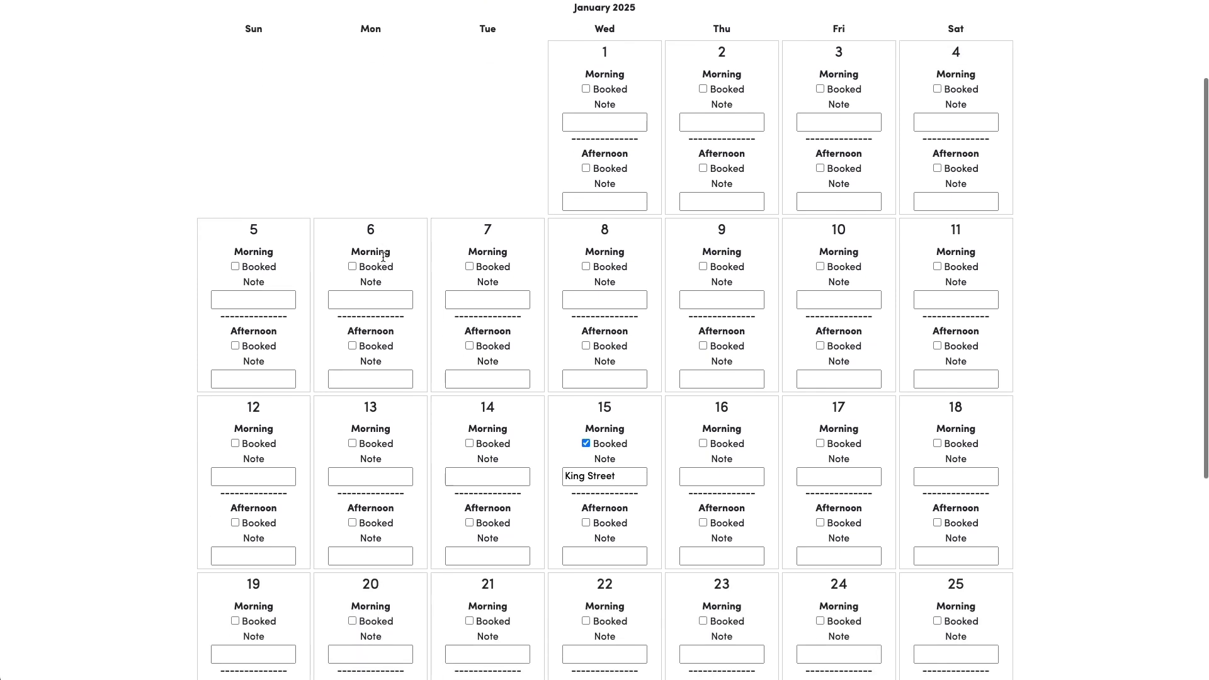
scroll(383, 257, down, 3)
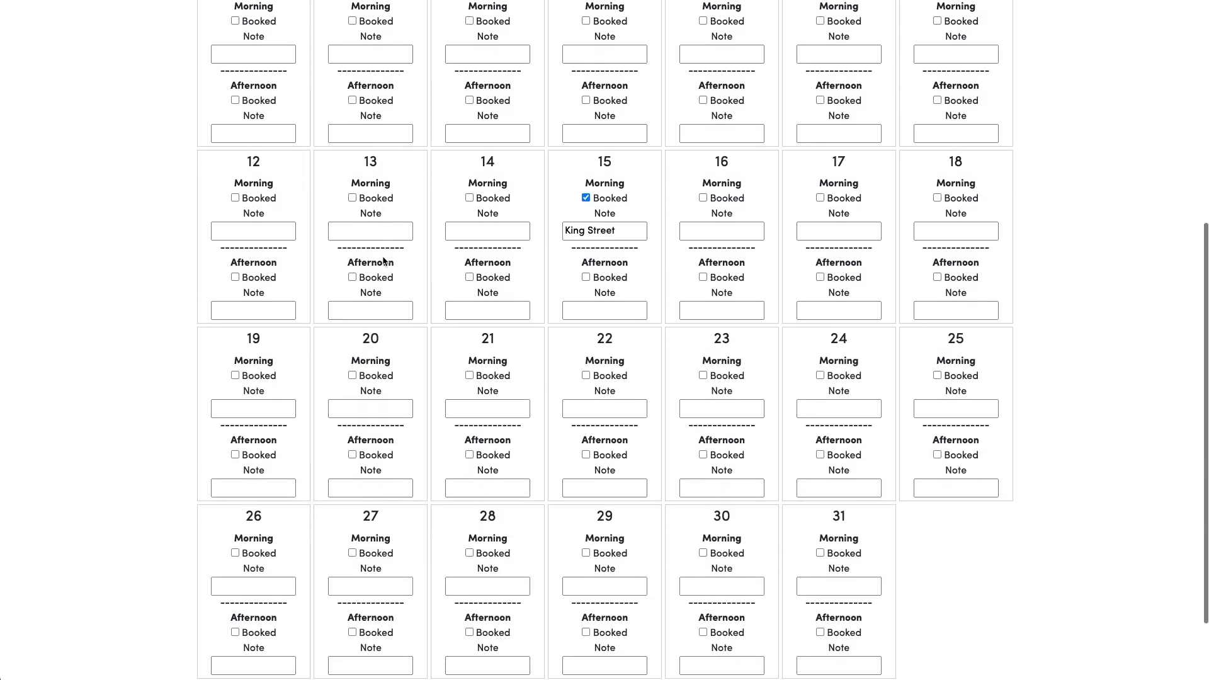
scroll(383, 260, up, 5)
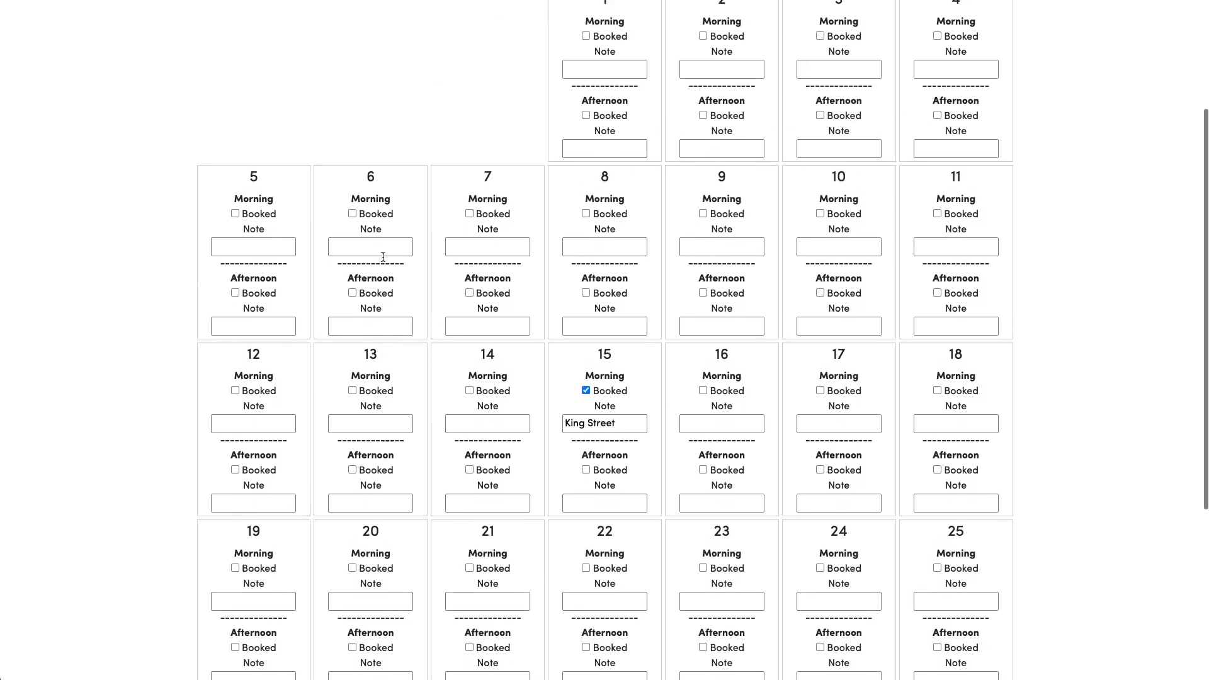
scroll(382, 257, up, 1)
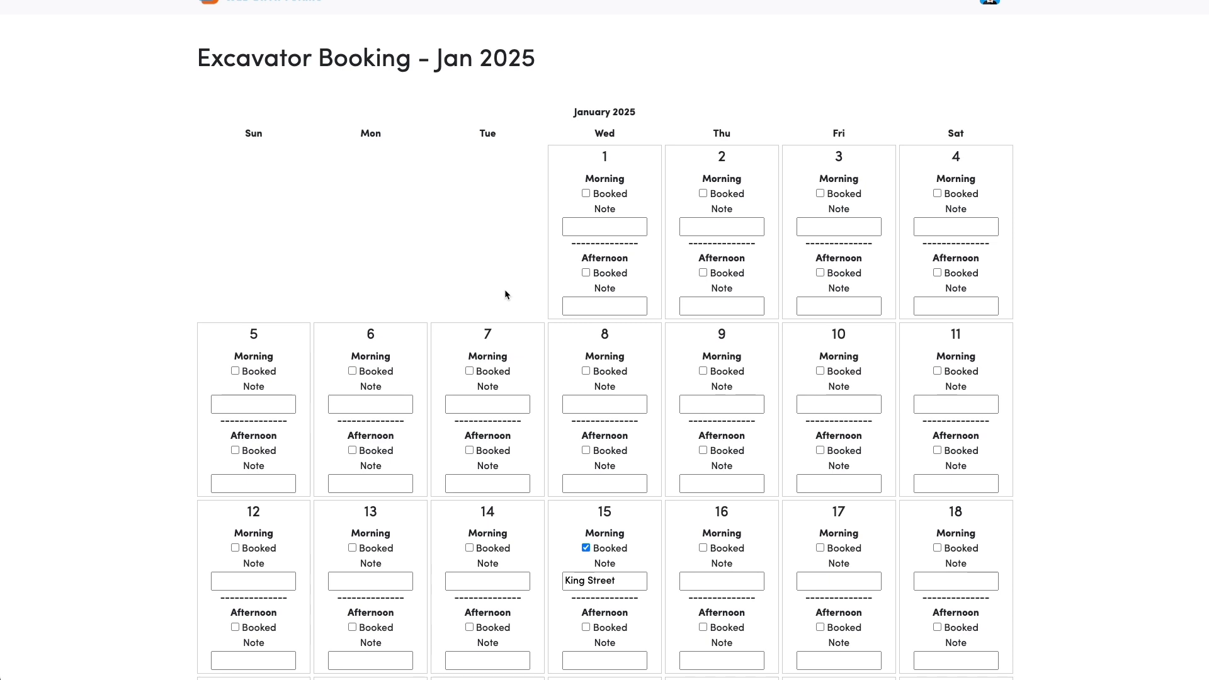
scroll(504, 295, up, 1)
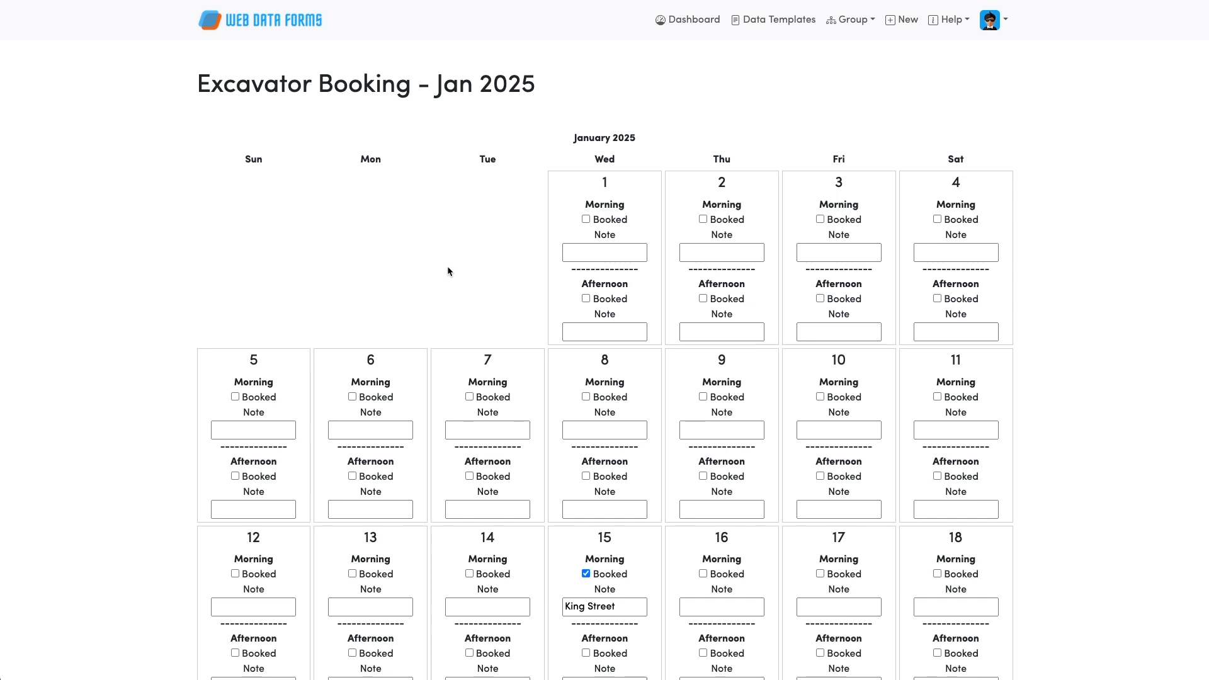
scroll(449, 272, down, 1)
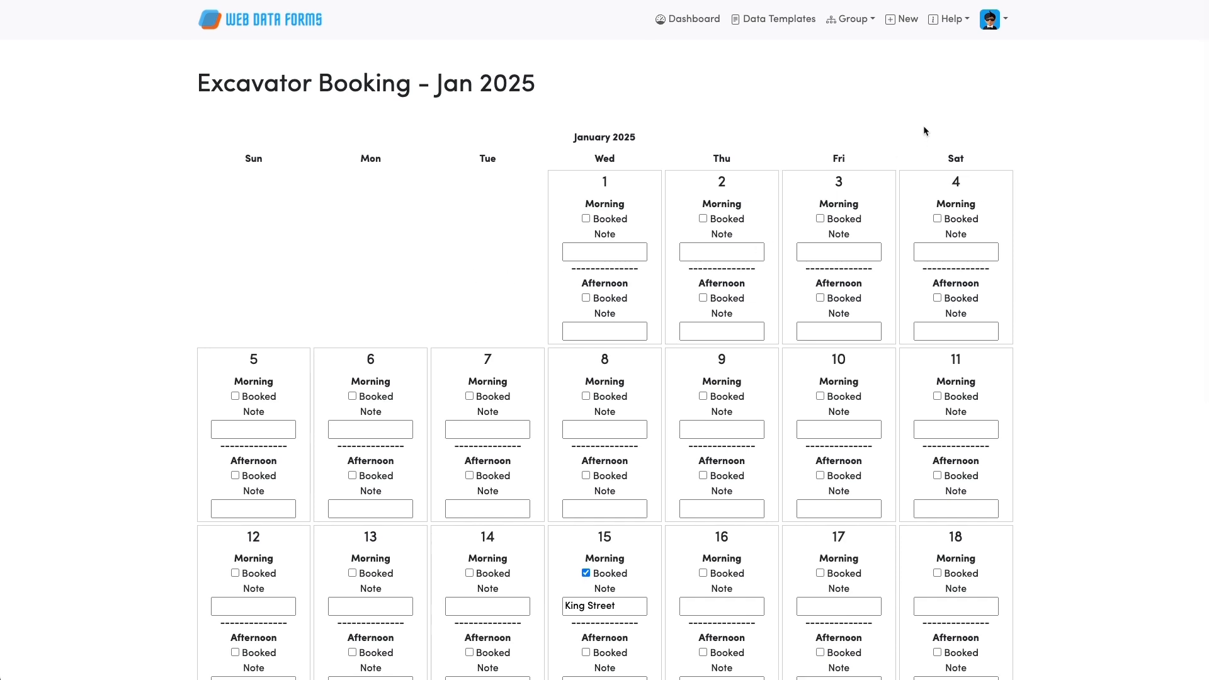
Create a new data template named 'Equipment Booking Request' with Private visibility.
click(891, 20)
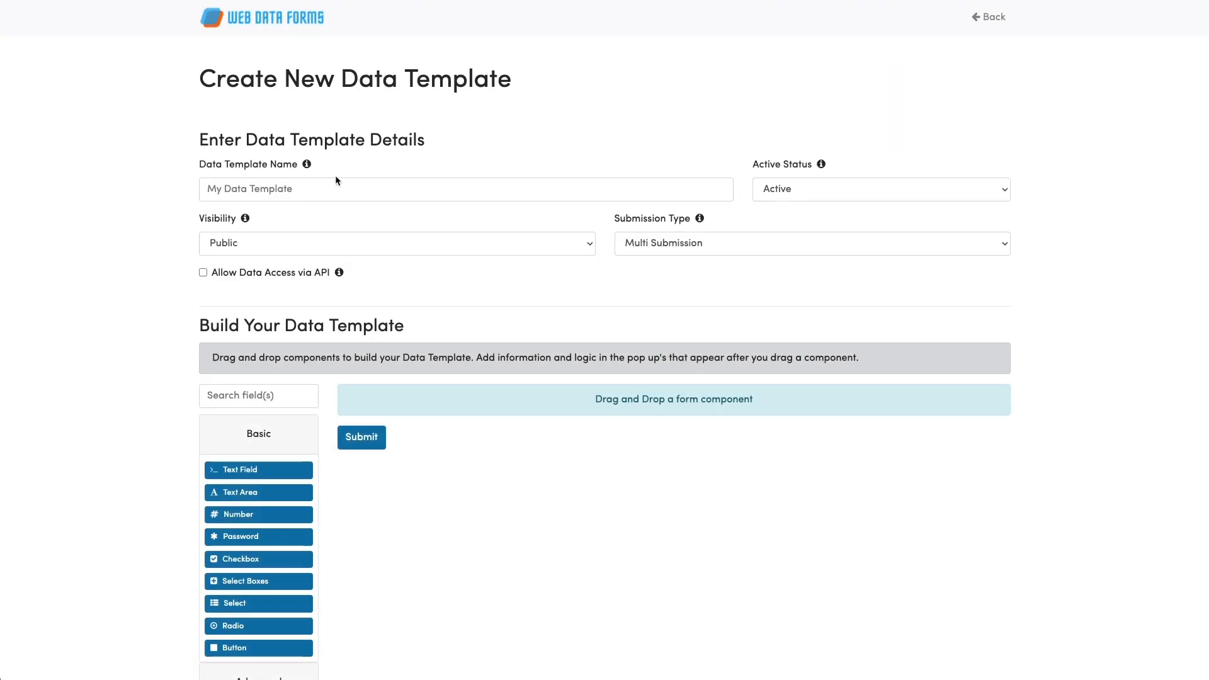
click(328, 190)
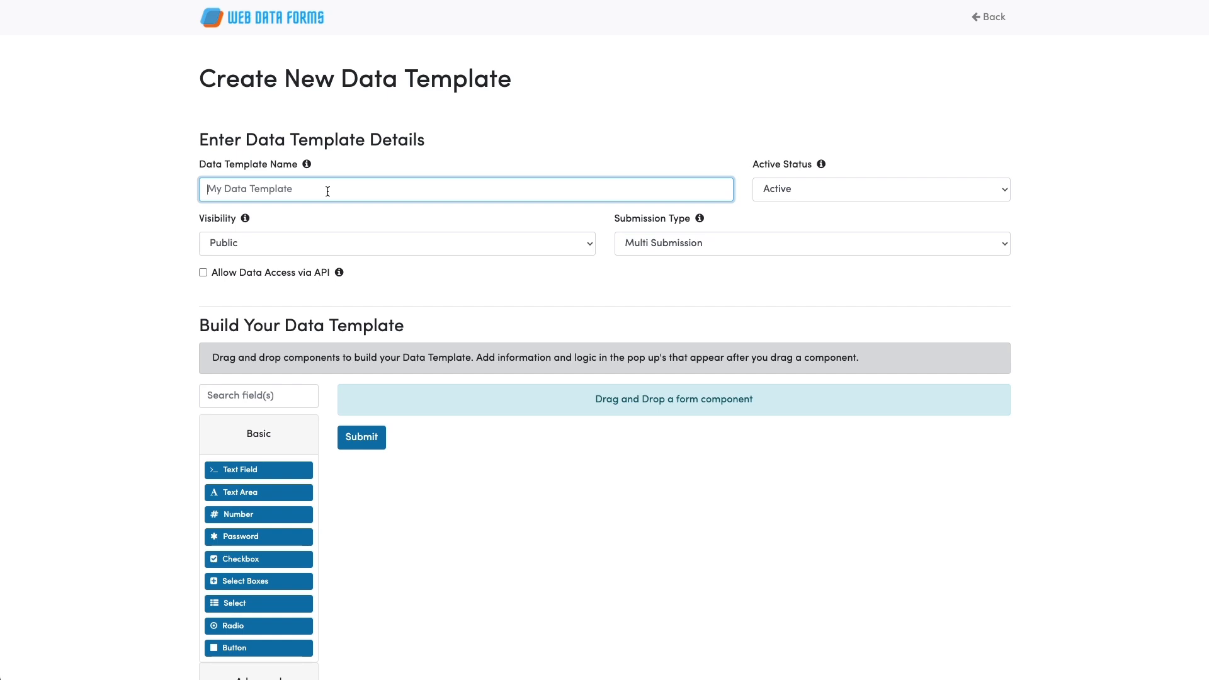
text(Equipment Booking Re)
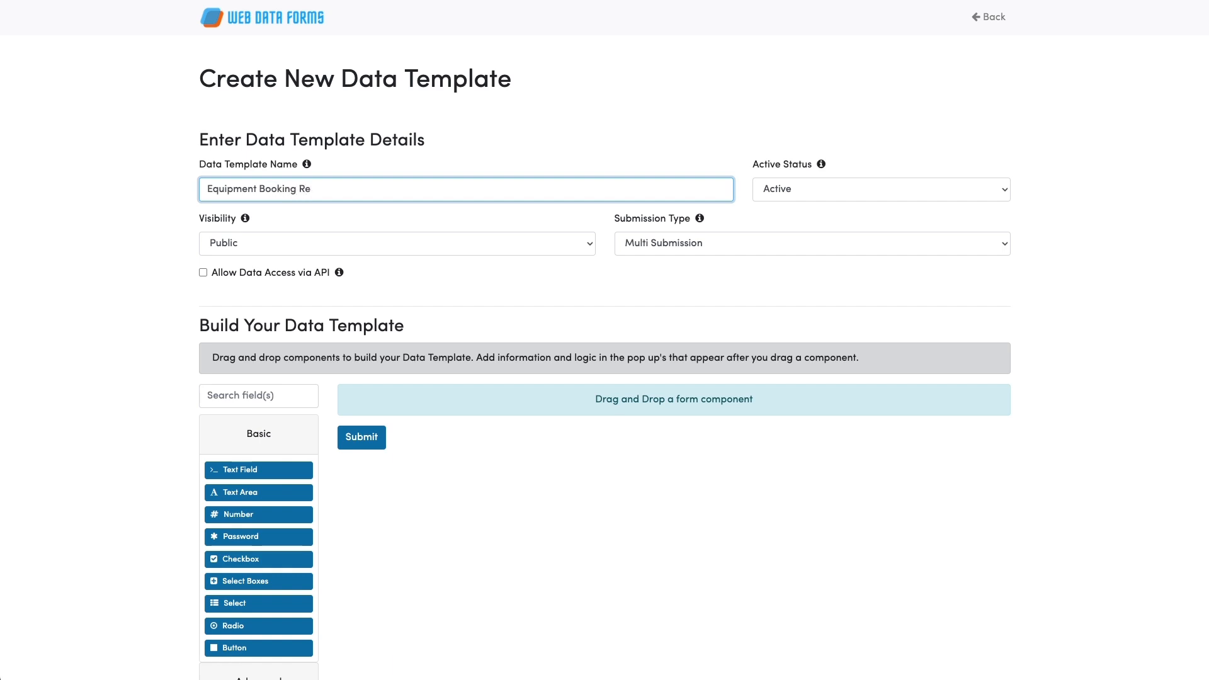
text(quest)
click(278, 241)
click(265, 264)
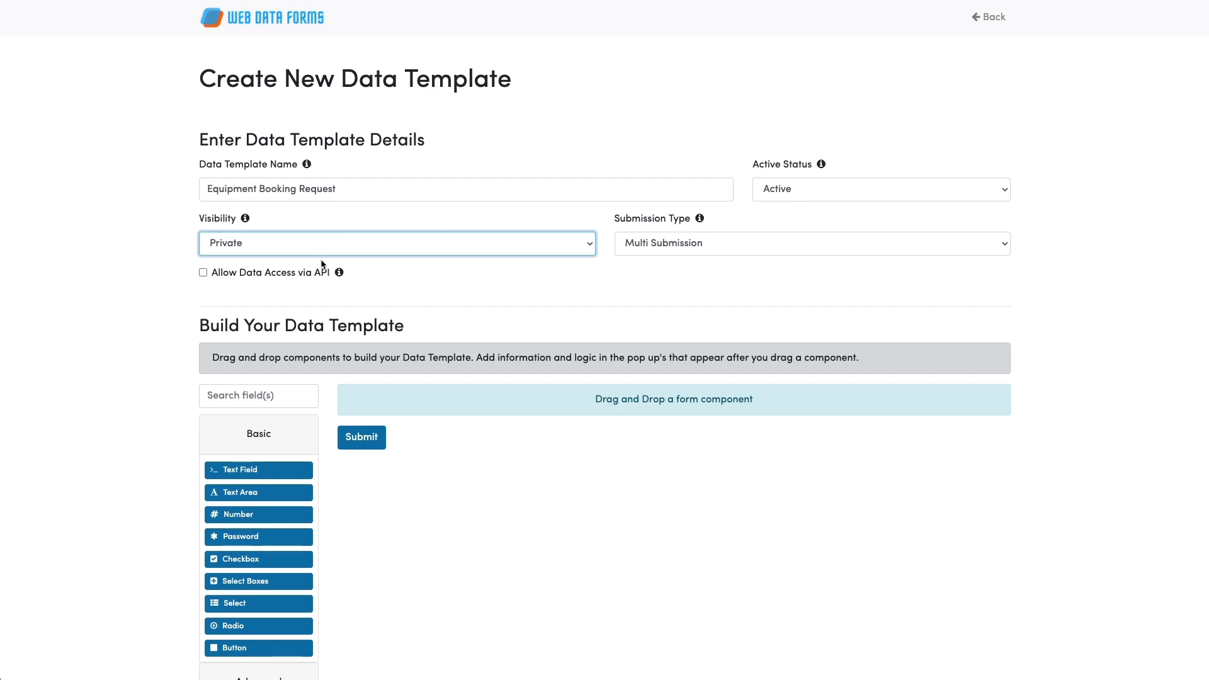
click(703, 243)
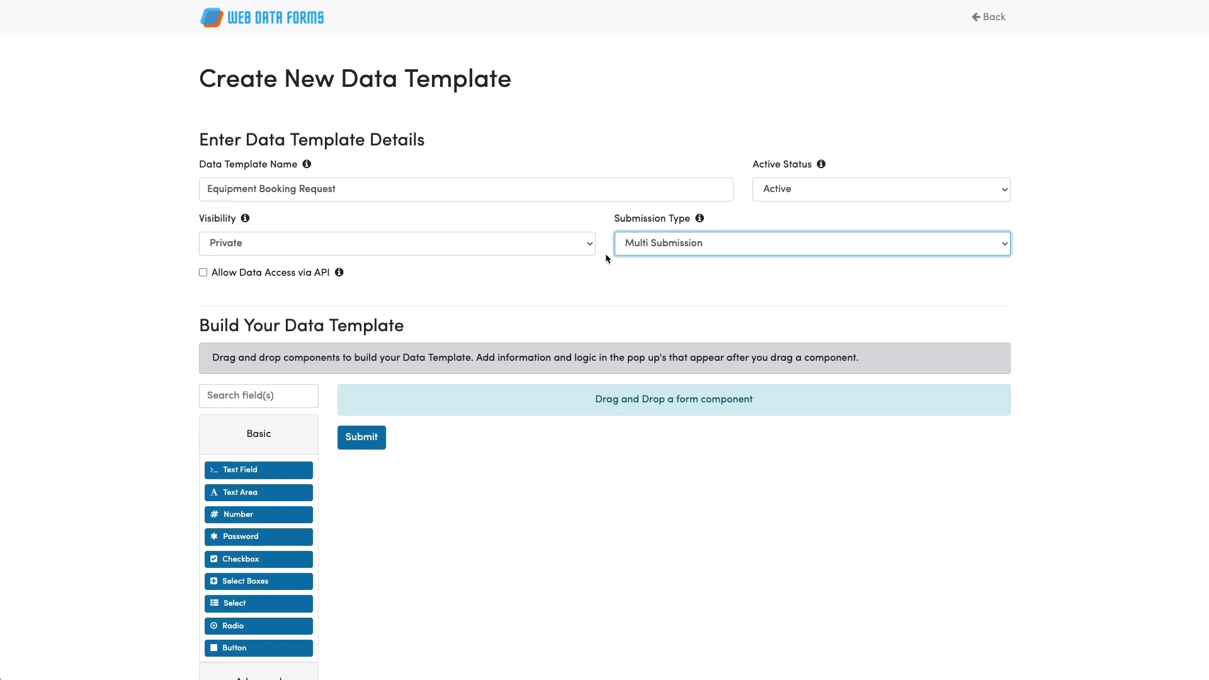
scroll(606, 258, down, 3)
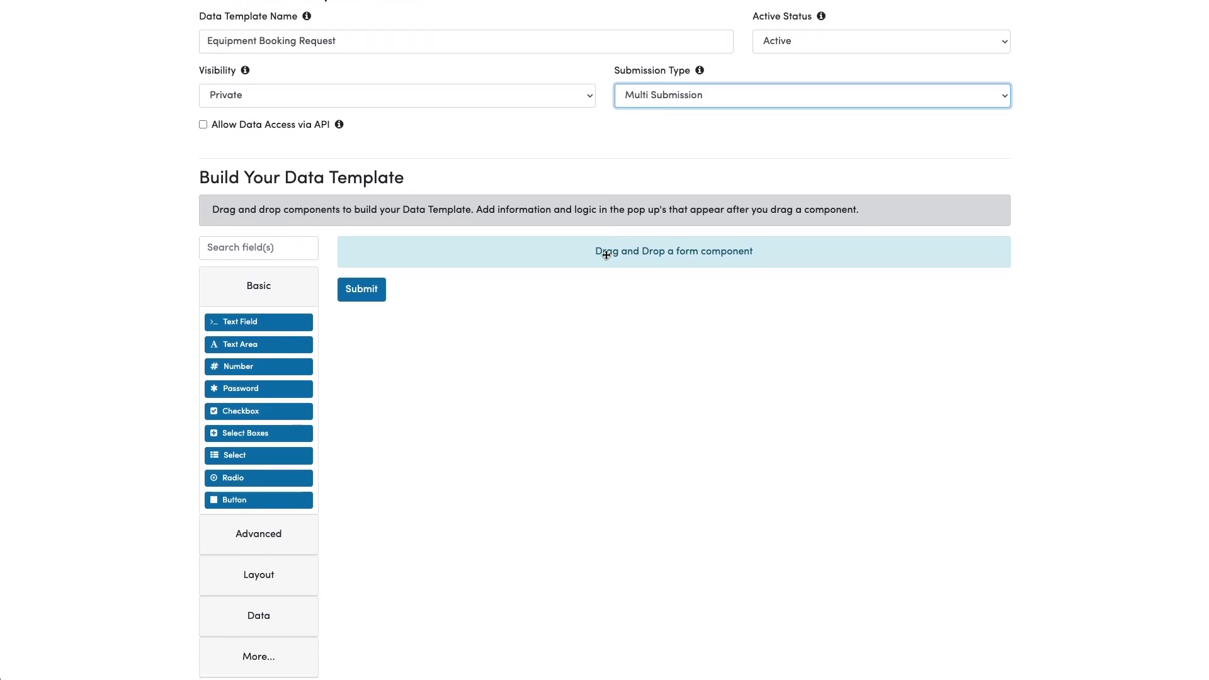
scroll(606, 254, down, 1)
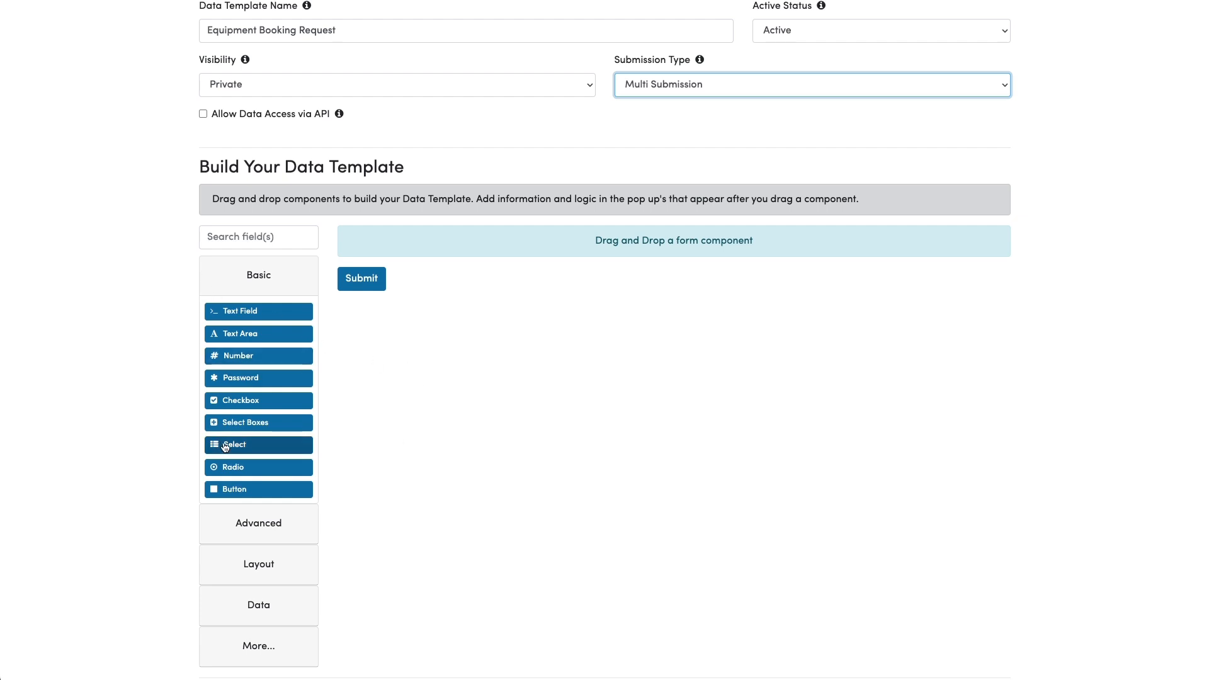
Add a required dropdown 'What equipment would you like to book?' offering Excavator, Asphalt Roller, Generator.
drag(224, 446, 448, 252)
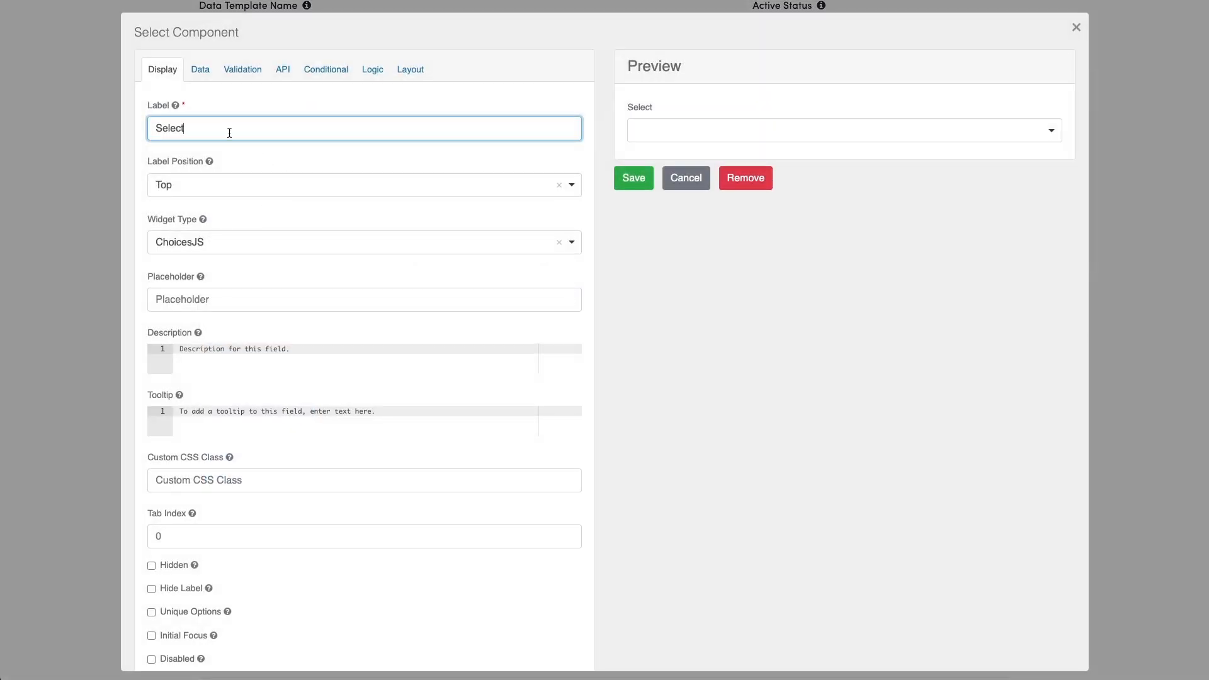
double_click(230, 130)
text(What equipment)
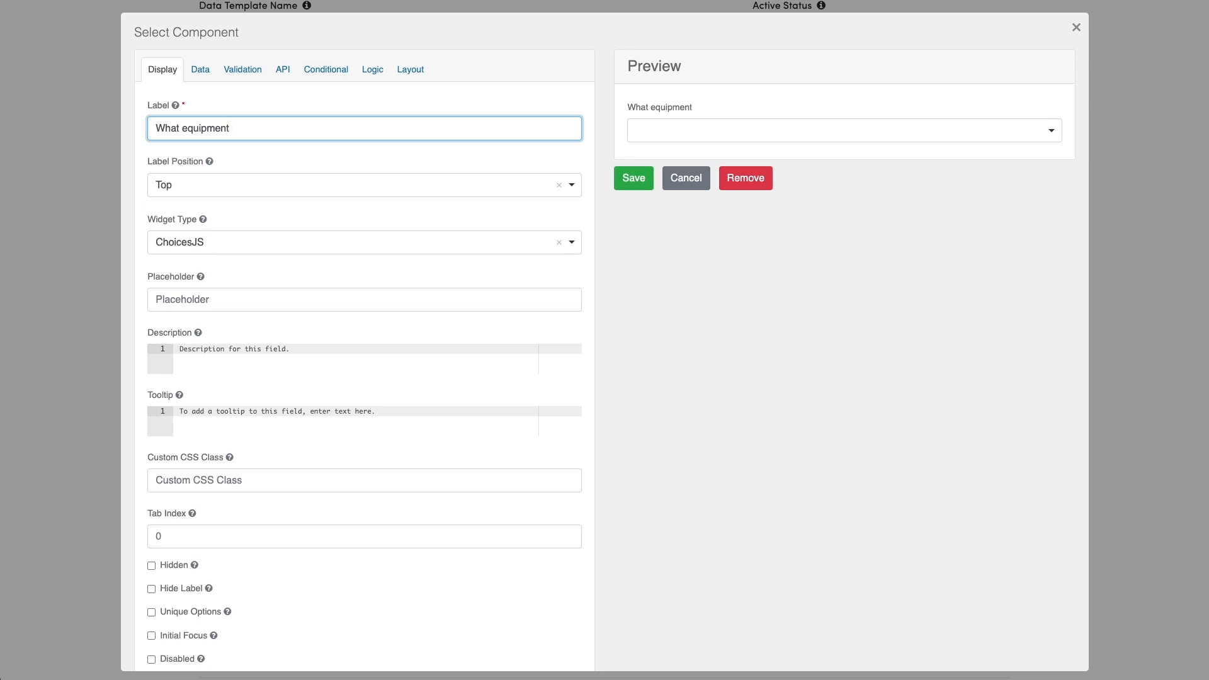
text( would you like to )
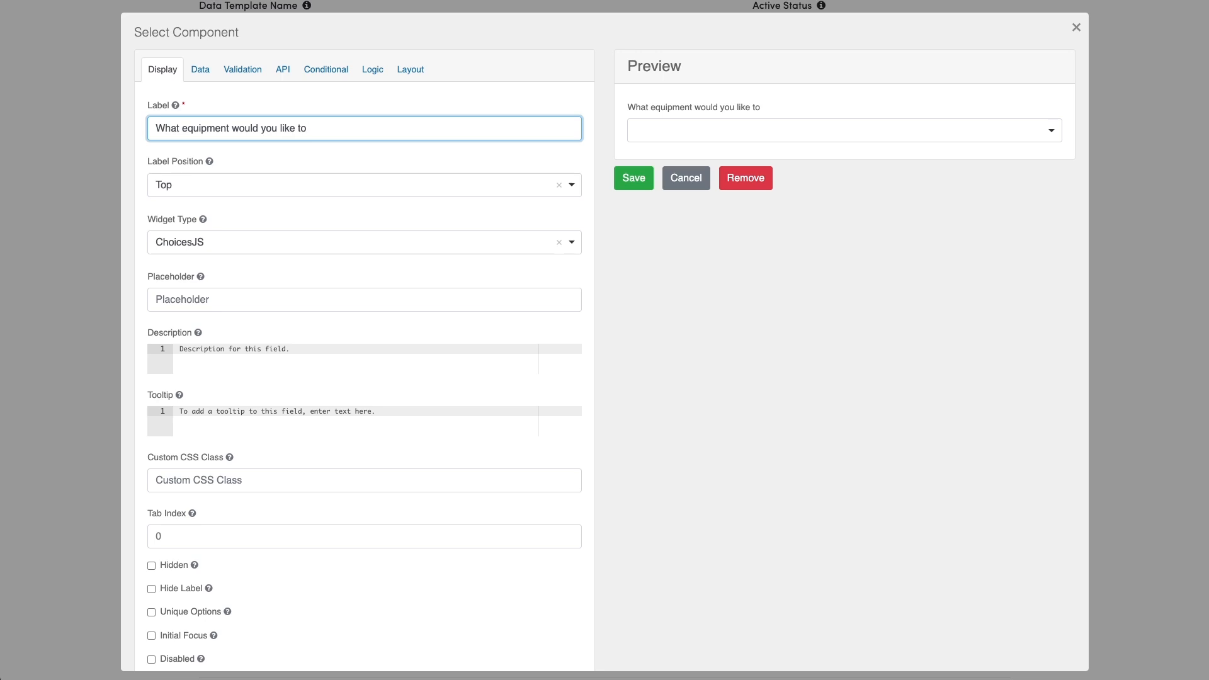
text(book?)
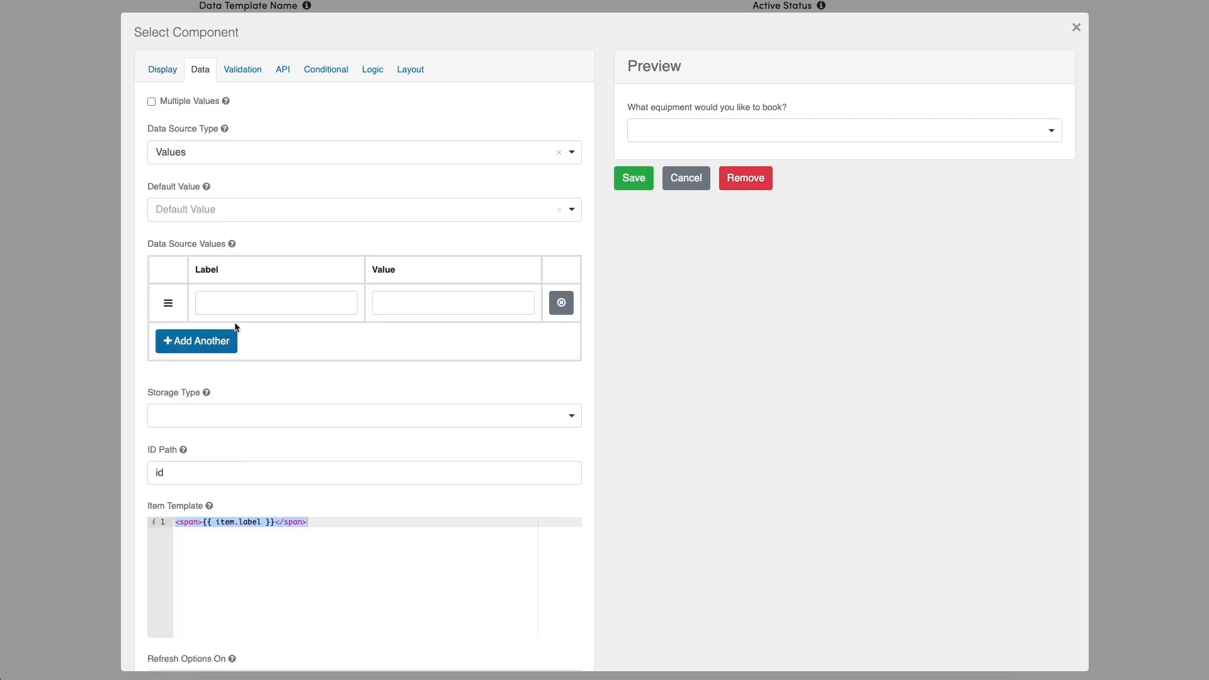
click(249, 303)
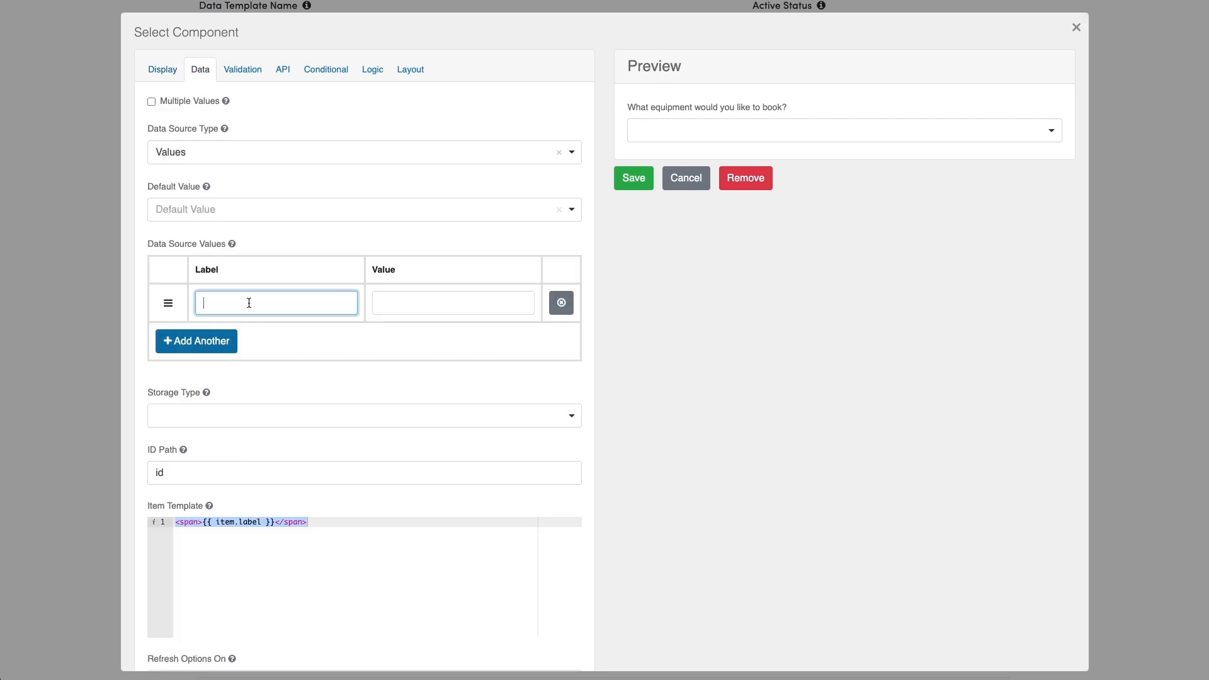
text(Excavator)
click(212, 344)
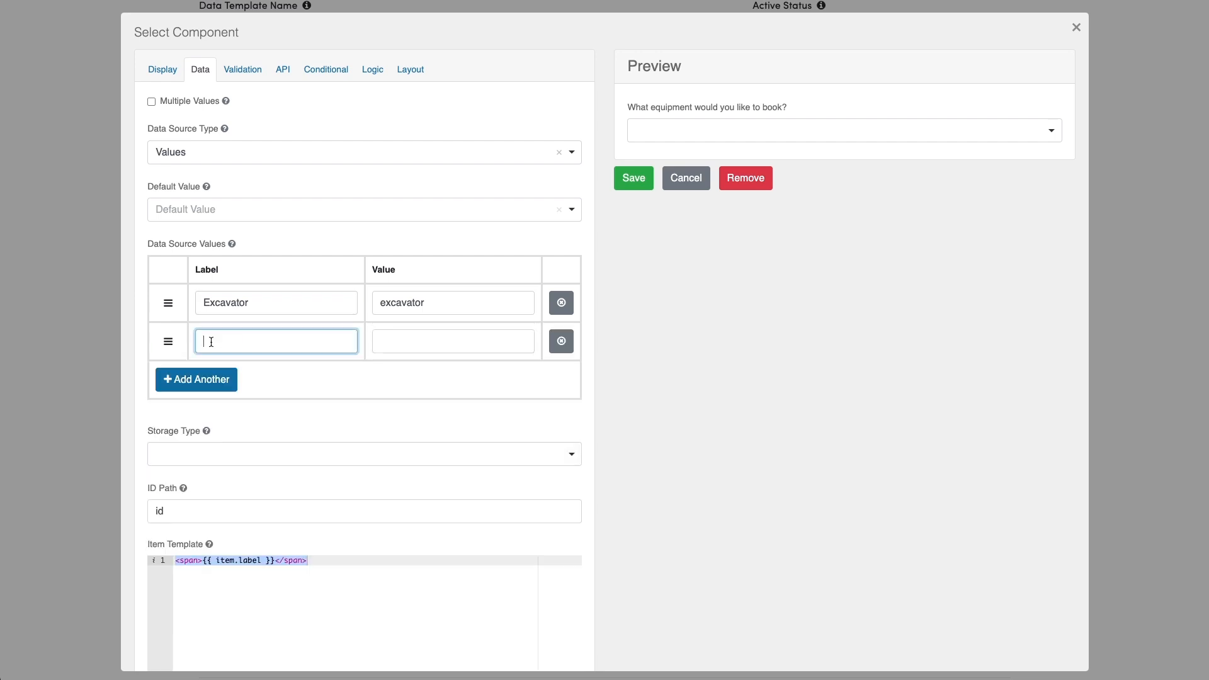
text(Asphalt Roller)
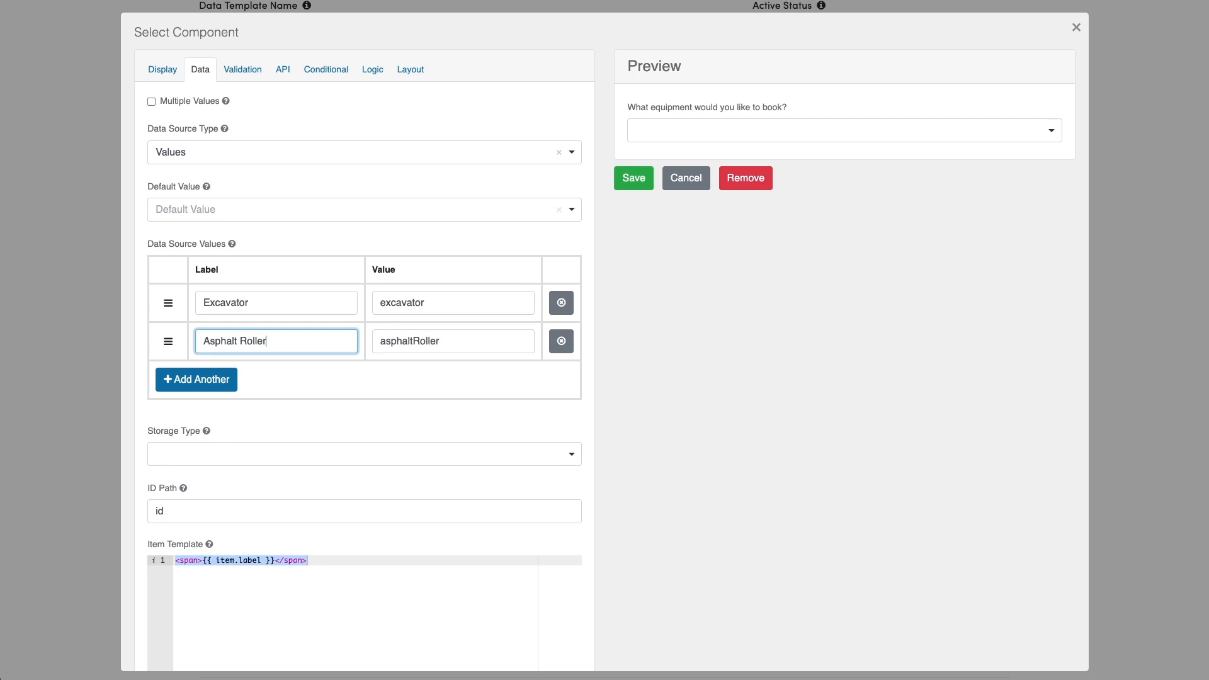
click(216, 386)
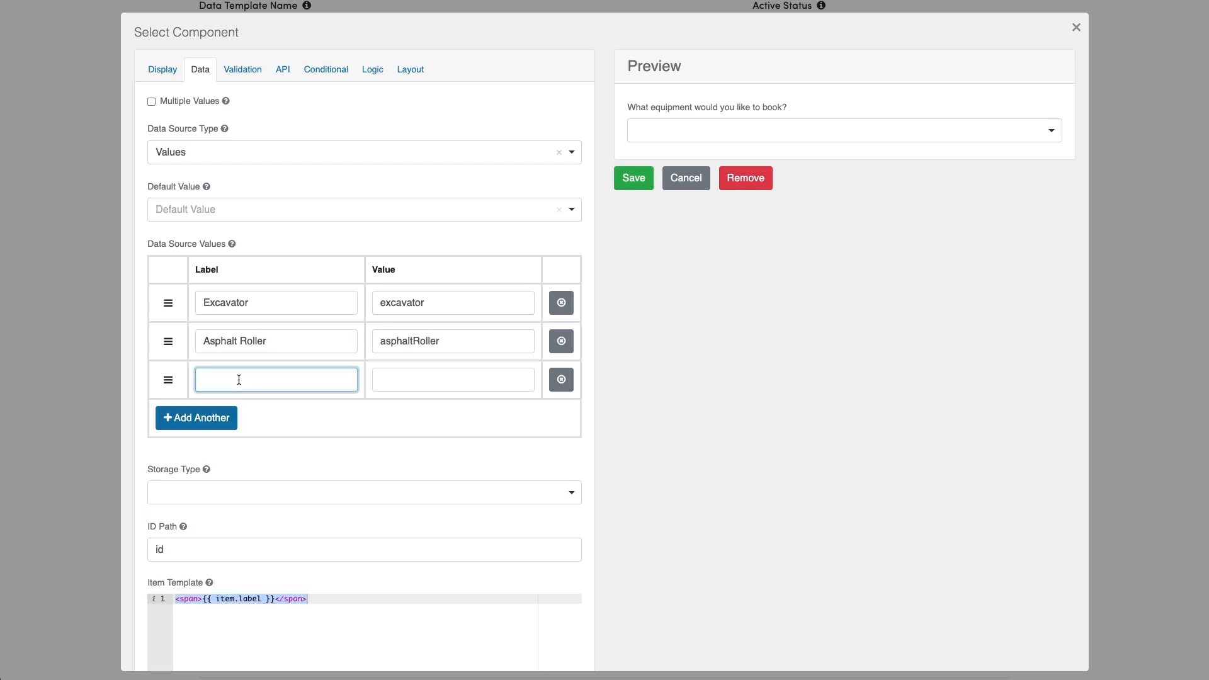
text(Generator)
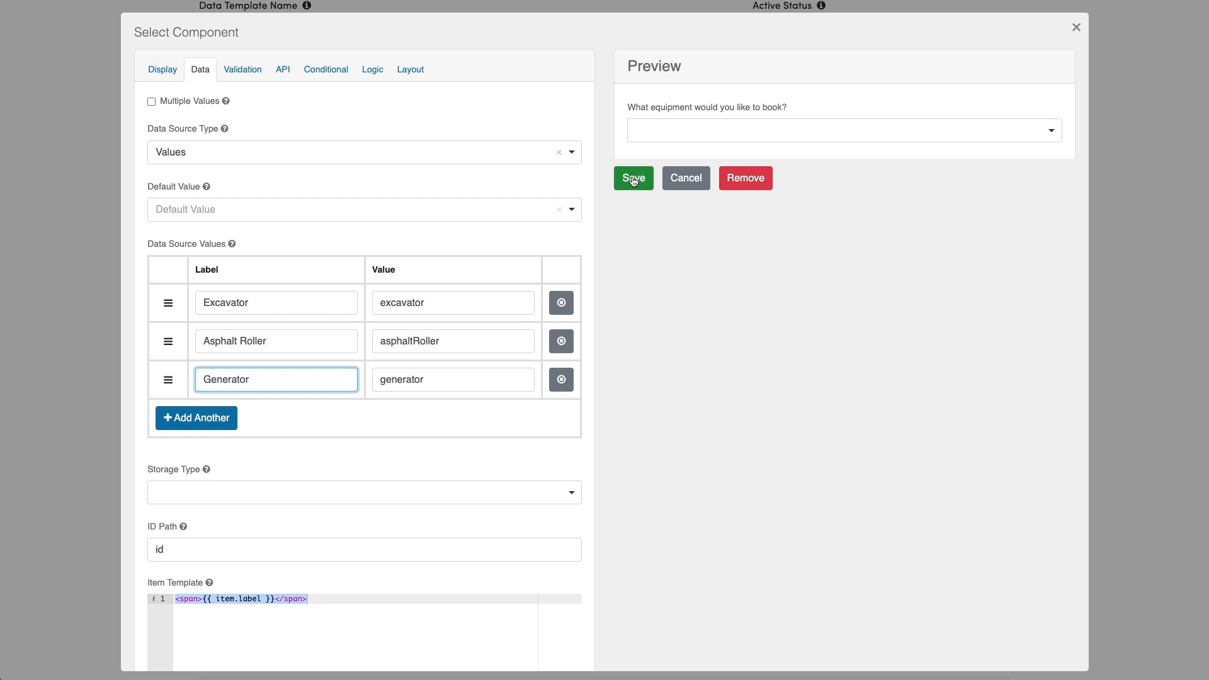
click(242, 70)
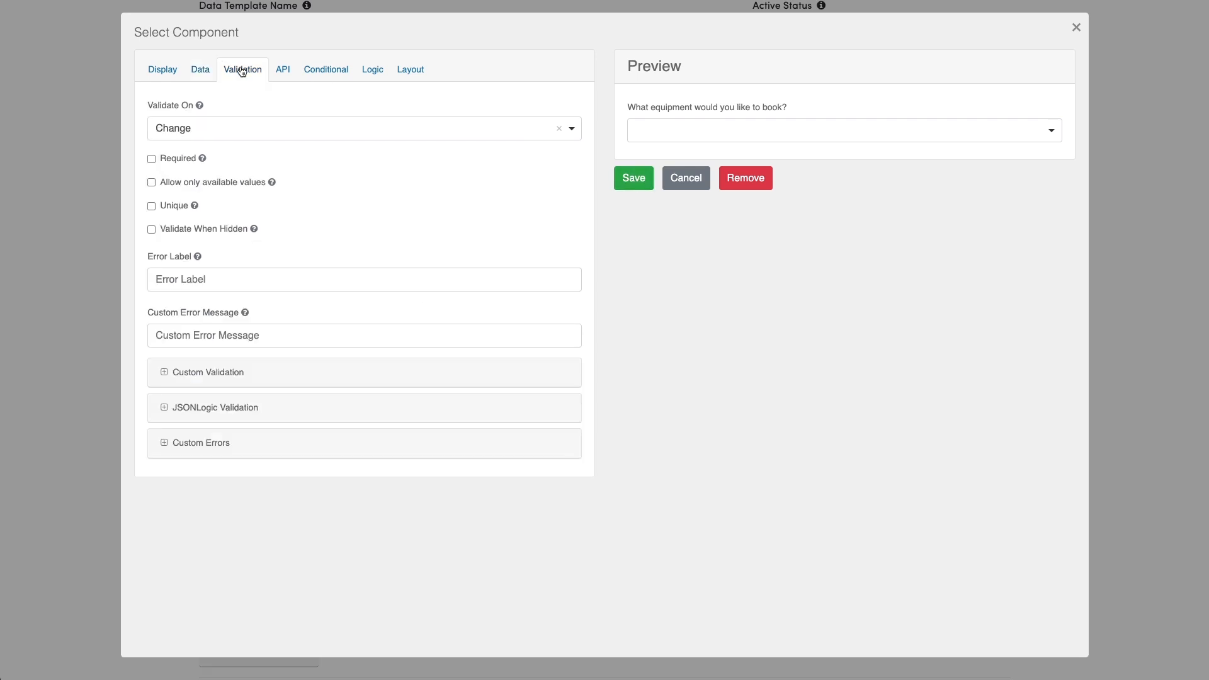
click(181, 159)
click(633, 178)
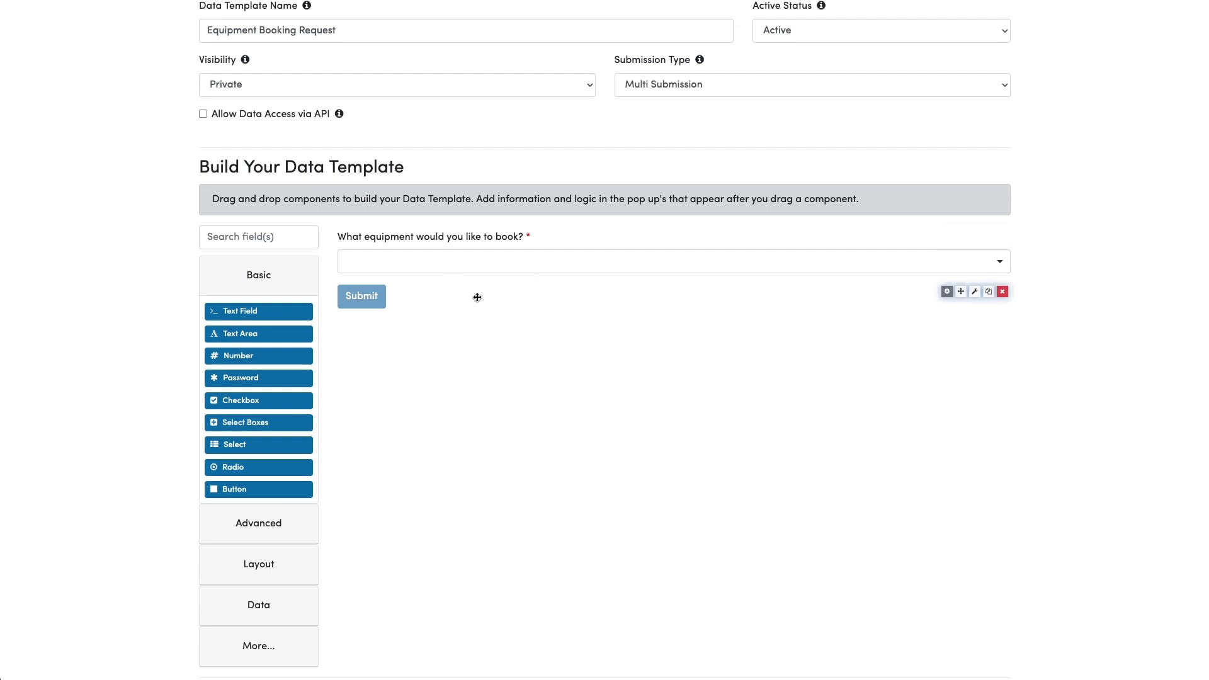
Place a Columns layout block with two equal md-6 columns under the equipment dropdown.
scroll(477, 297, down, 1)
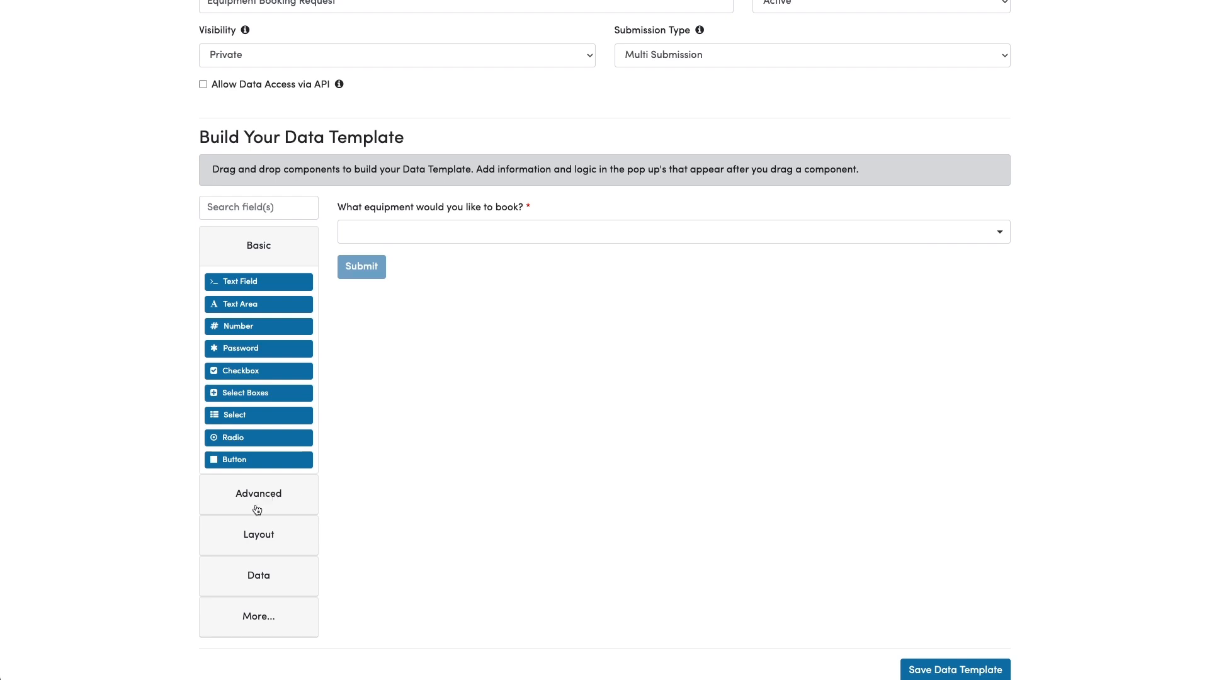
click(259, 536)
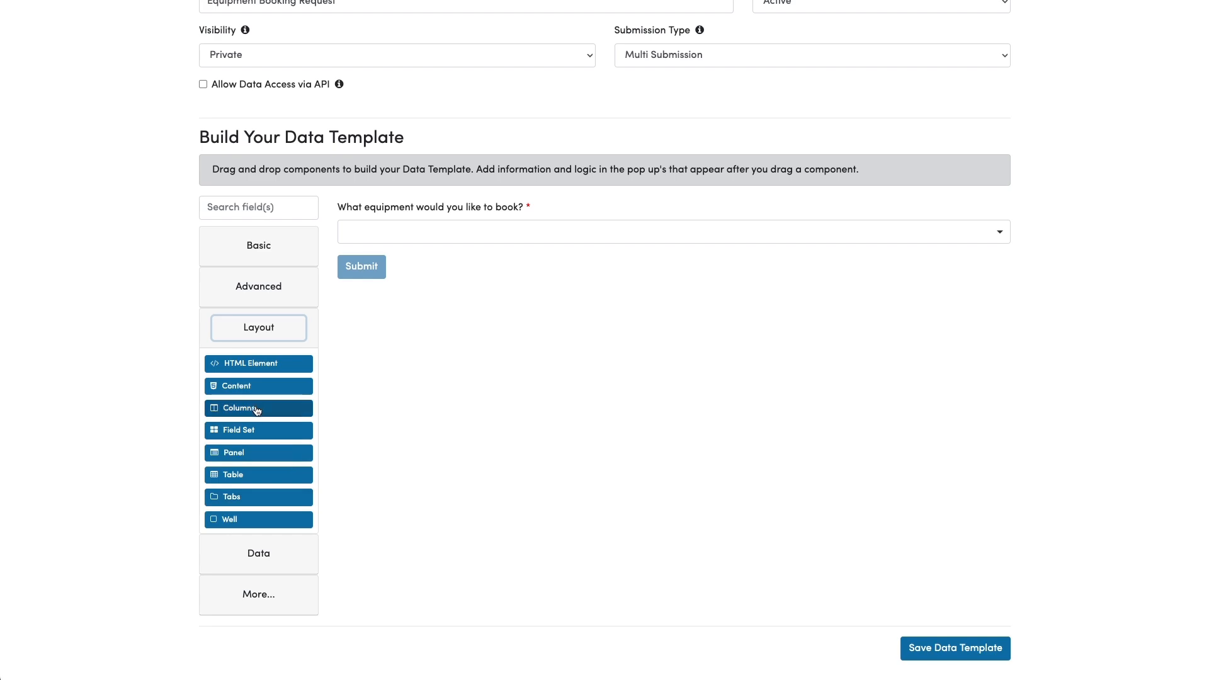
drag(256, 410, 521, 257)
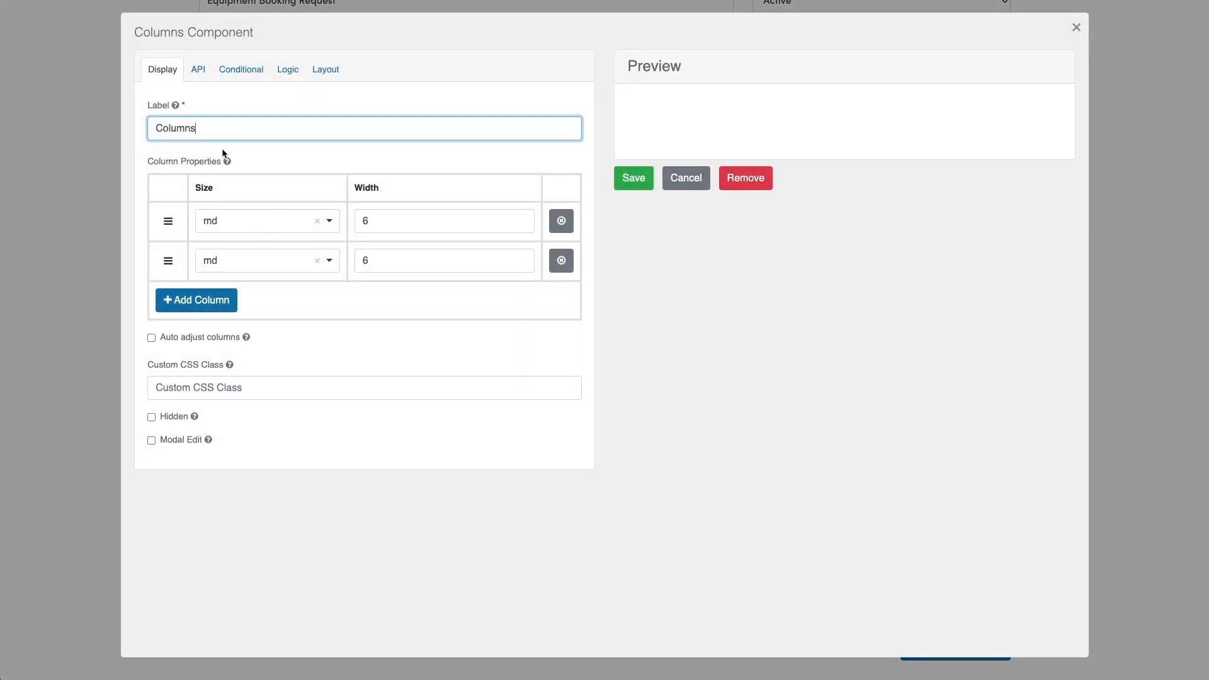
click(636, 179)
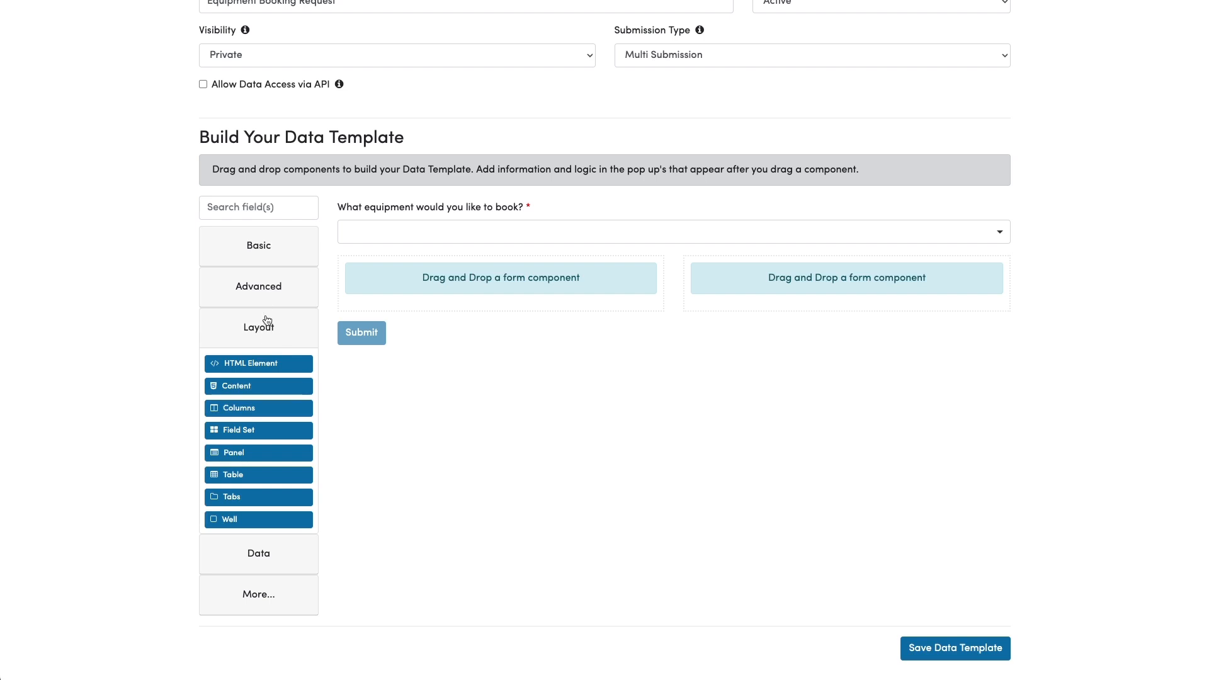
Drop a Date / Time field into the left column, labelled 'From date and time' and required.
click(262, 293)
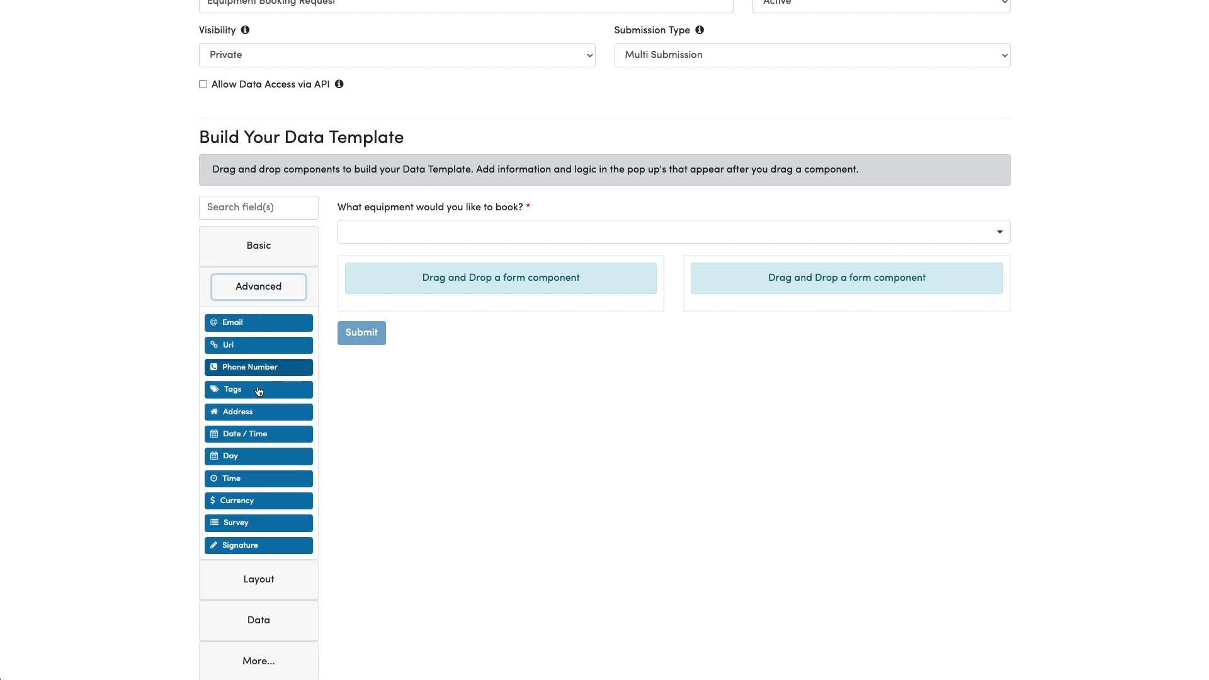
drag(240, 435, 444, 275)
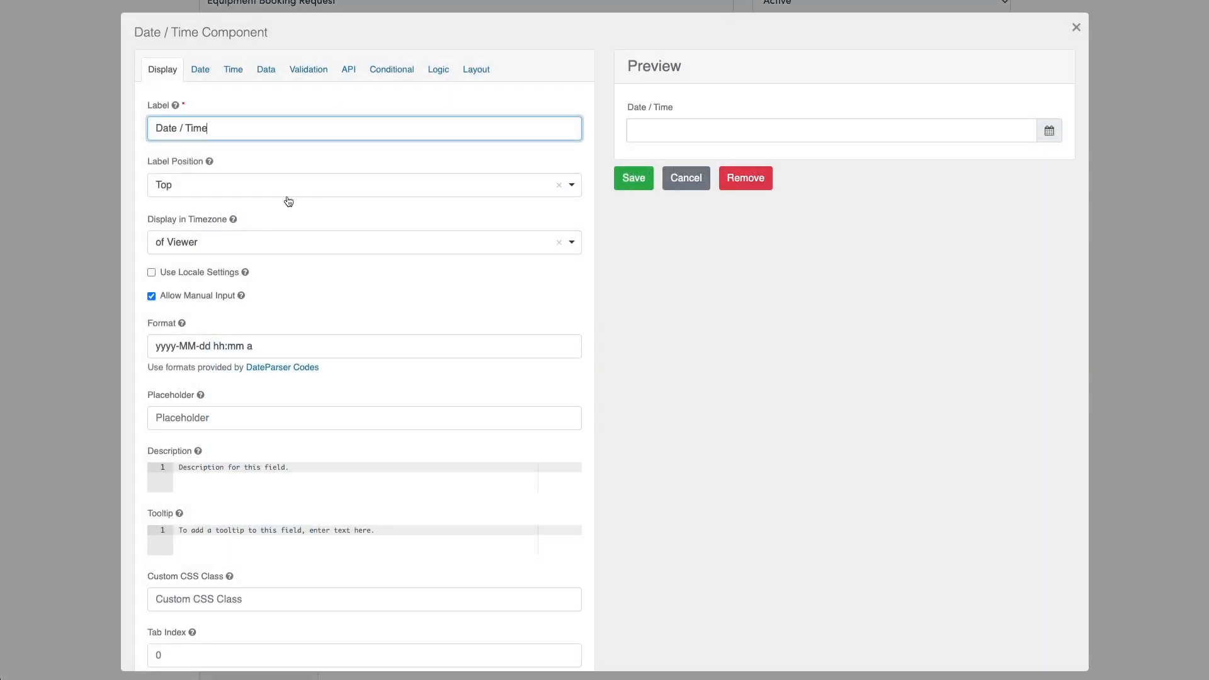
triple_click(234, 126)
text(From date and ti)
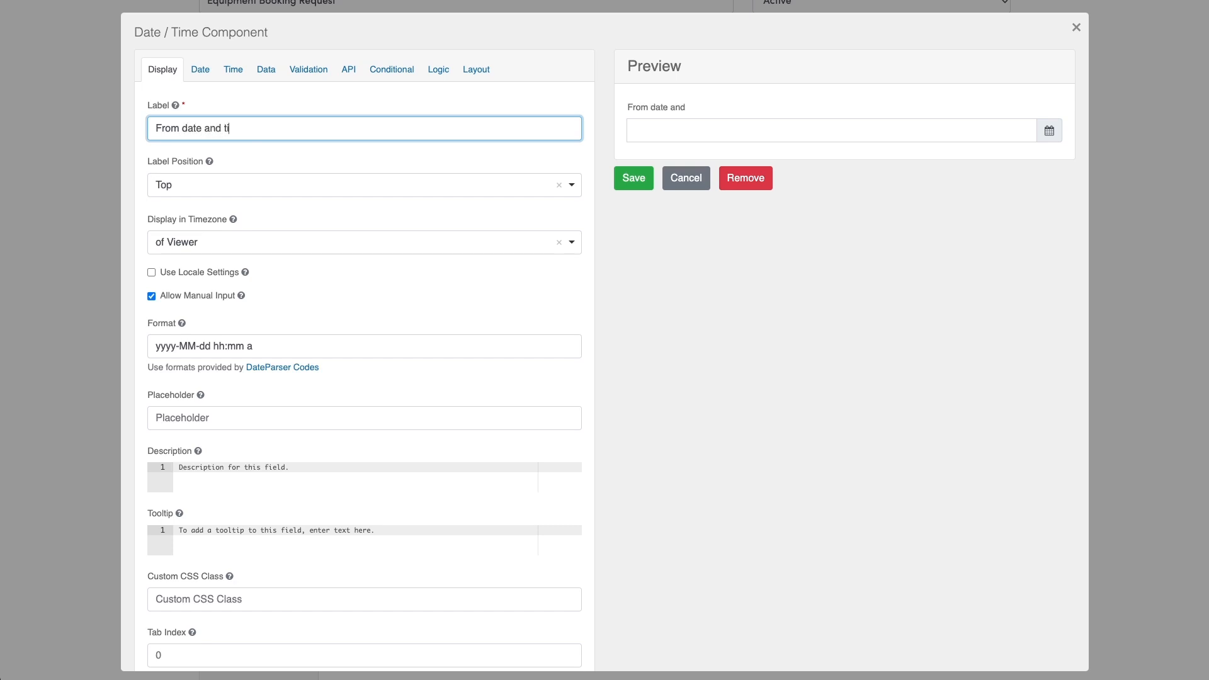
text(me:)
click(293, 71)
click(170, 159)
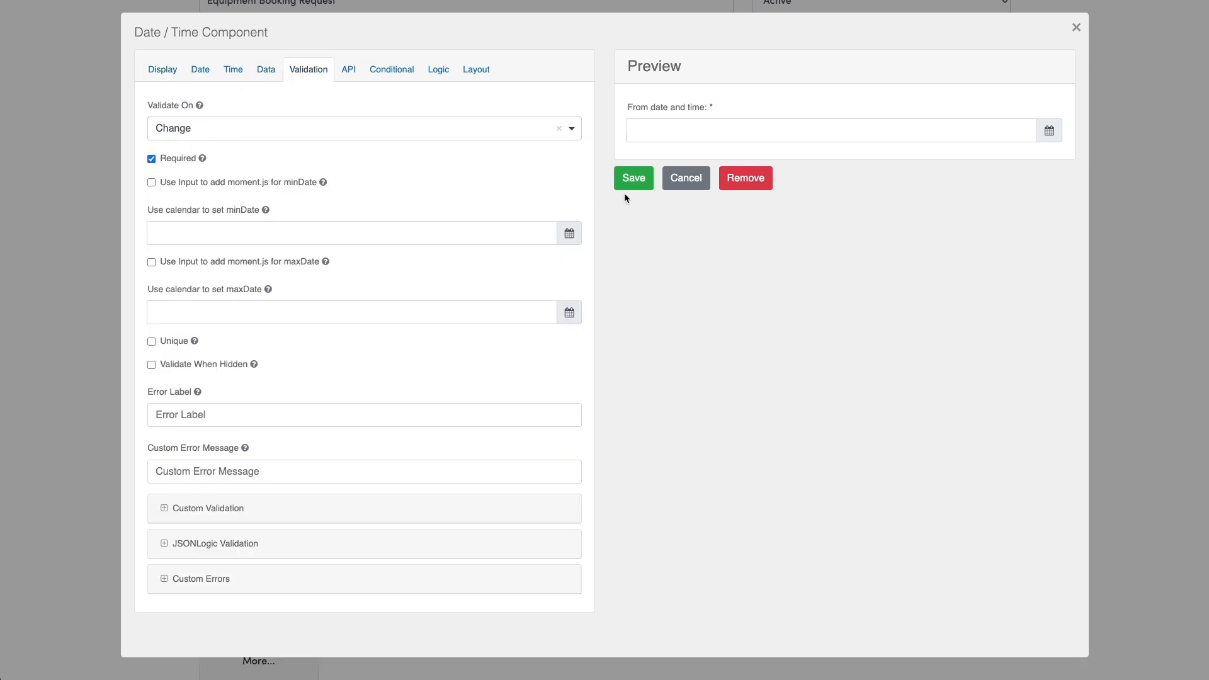
Save the From field, then add a required 'To date and time' Date / Time field in the right column.
click(633, 179)
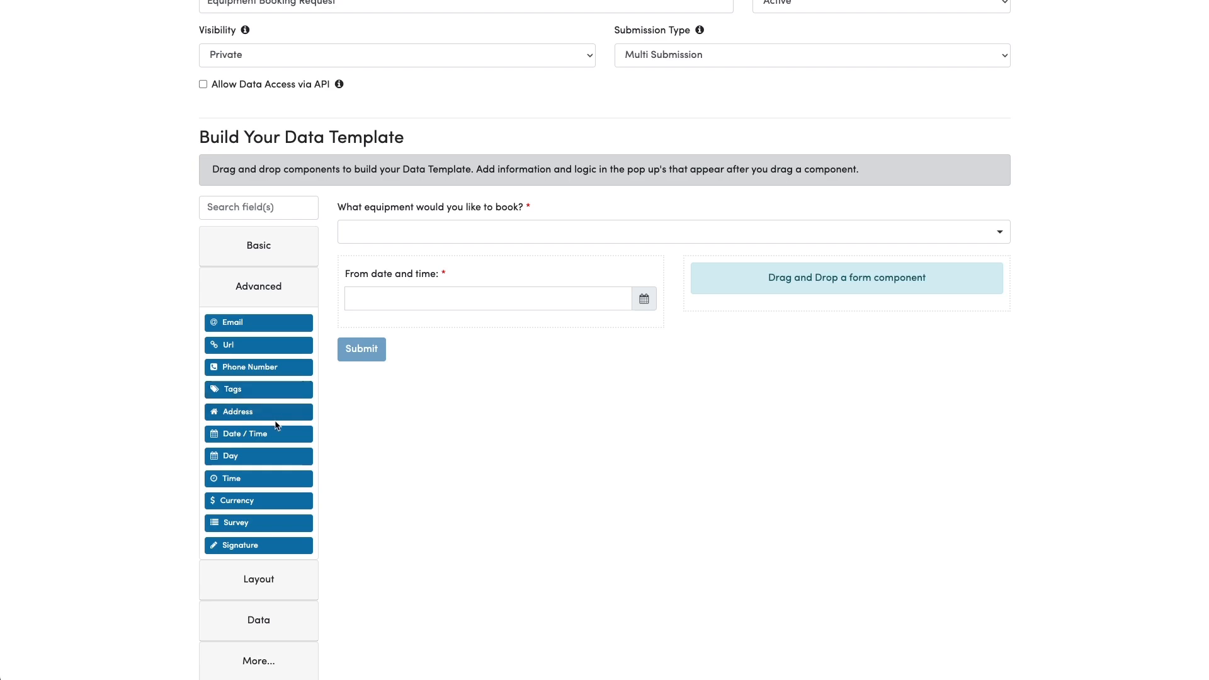
drag(244, 434, 732, 275)
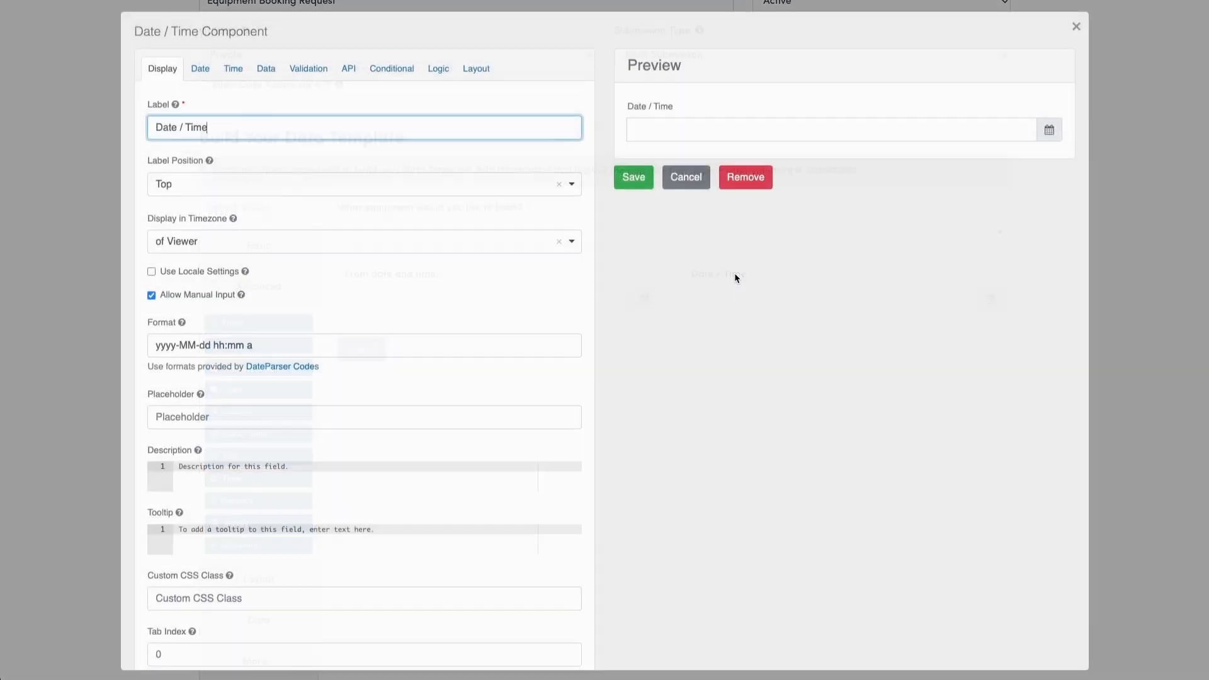
triple_click(268, 125)
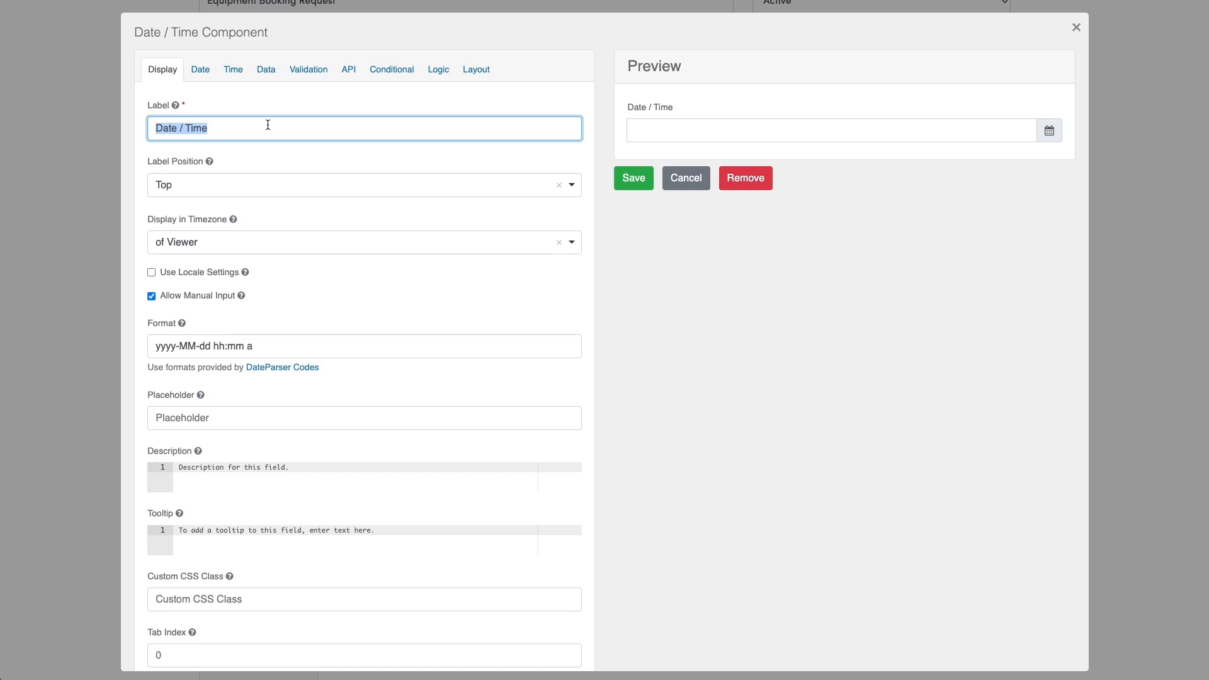
text(To )
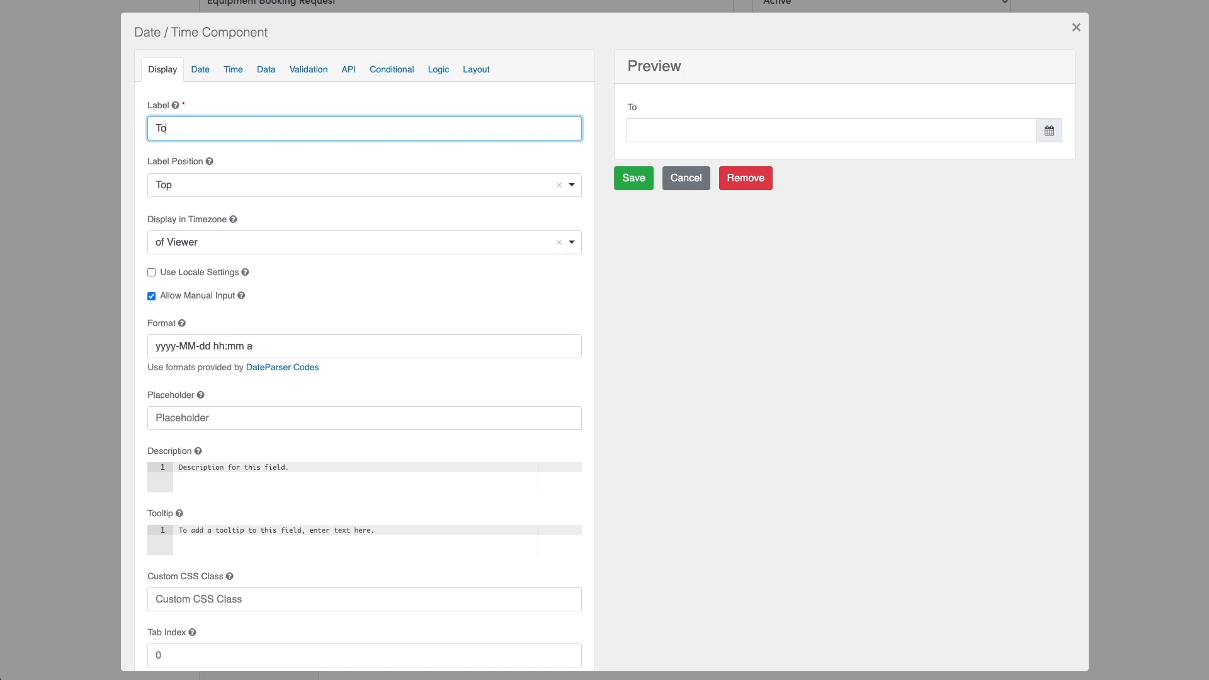
text(date and time)
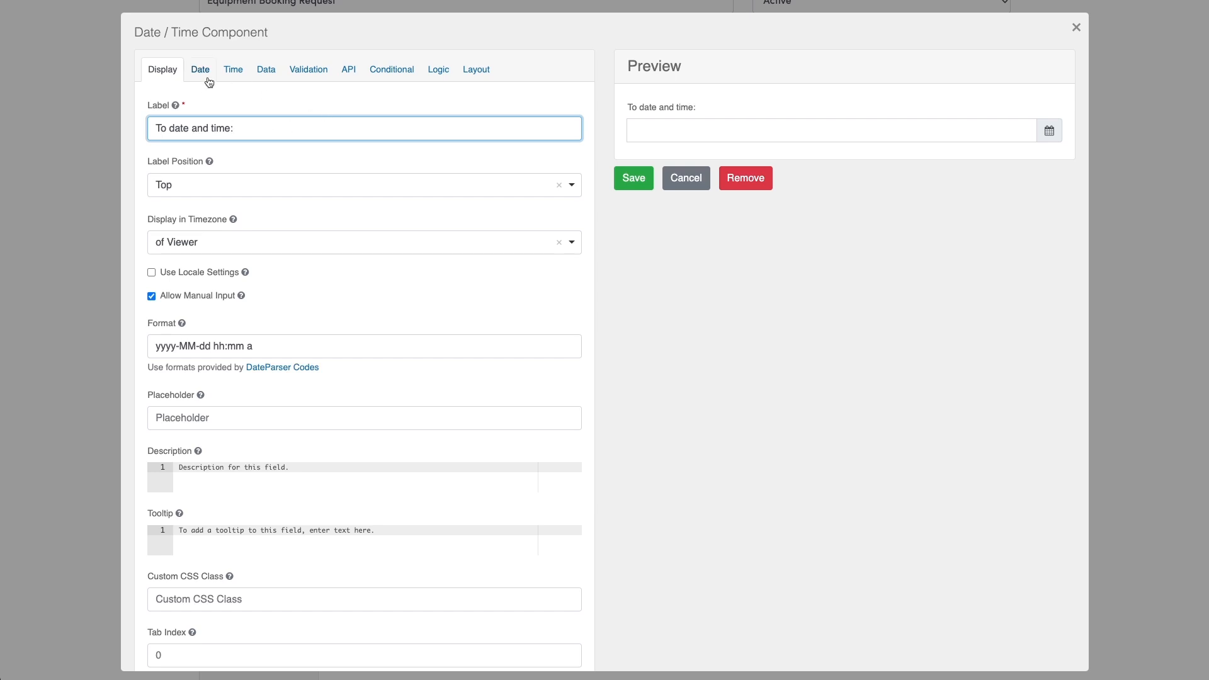
click(309, 70)
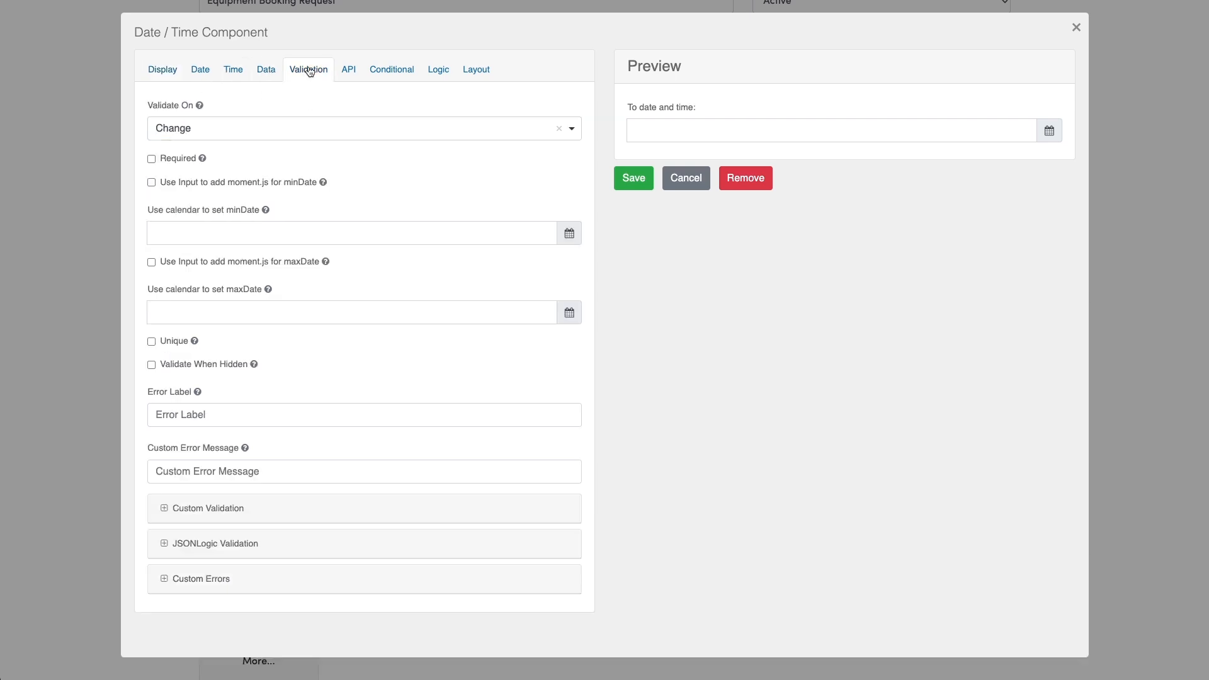
click(175, 159)
click(634, 179)
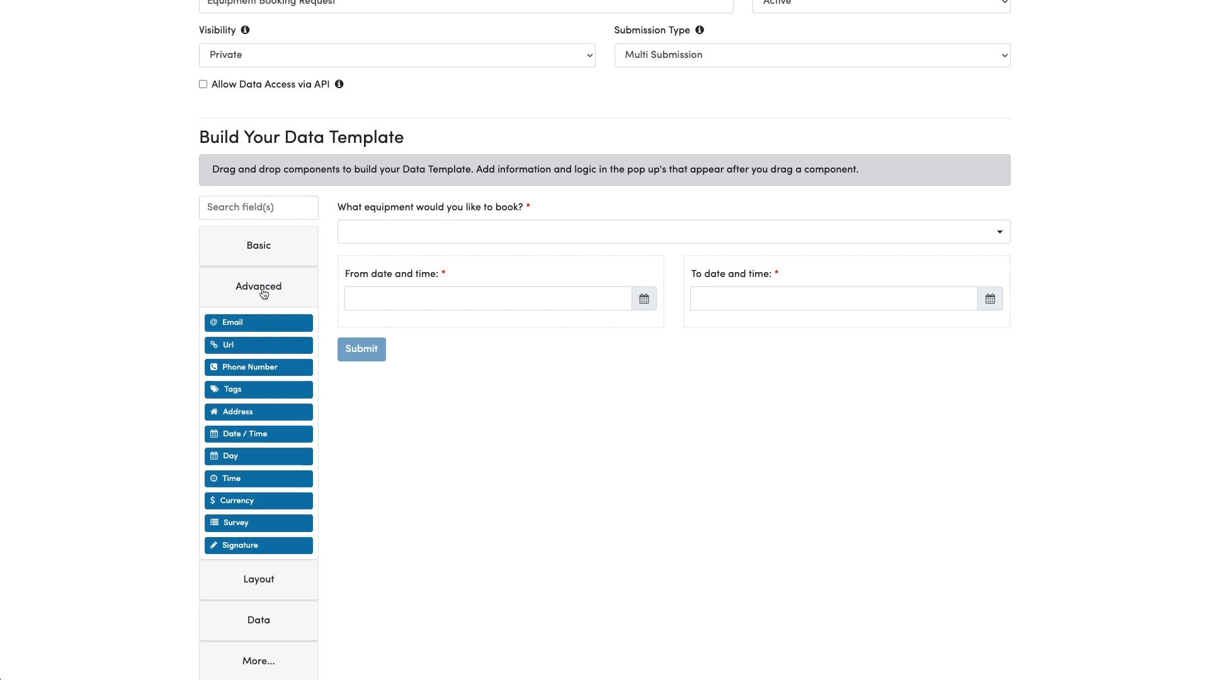
Add a required 'Job site' text field below the dates with minimum length 2 and maximum 100.
click(263, 252)
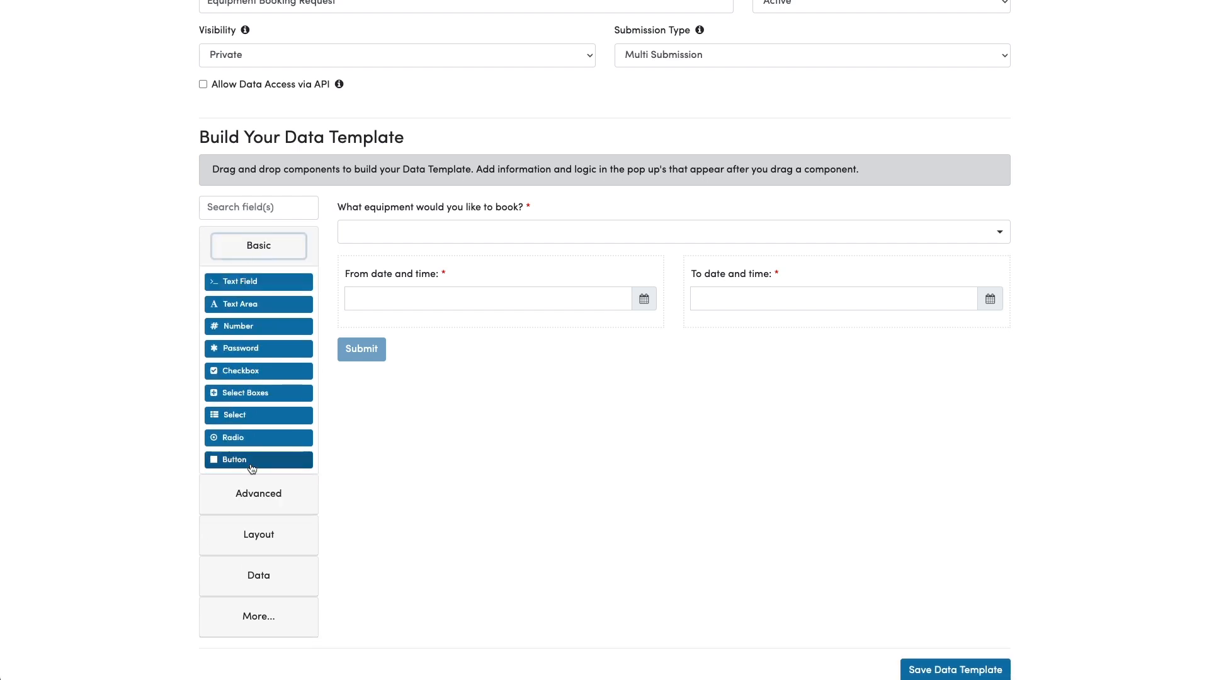
drag(242, 284, 379, 361)
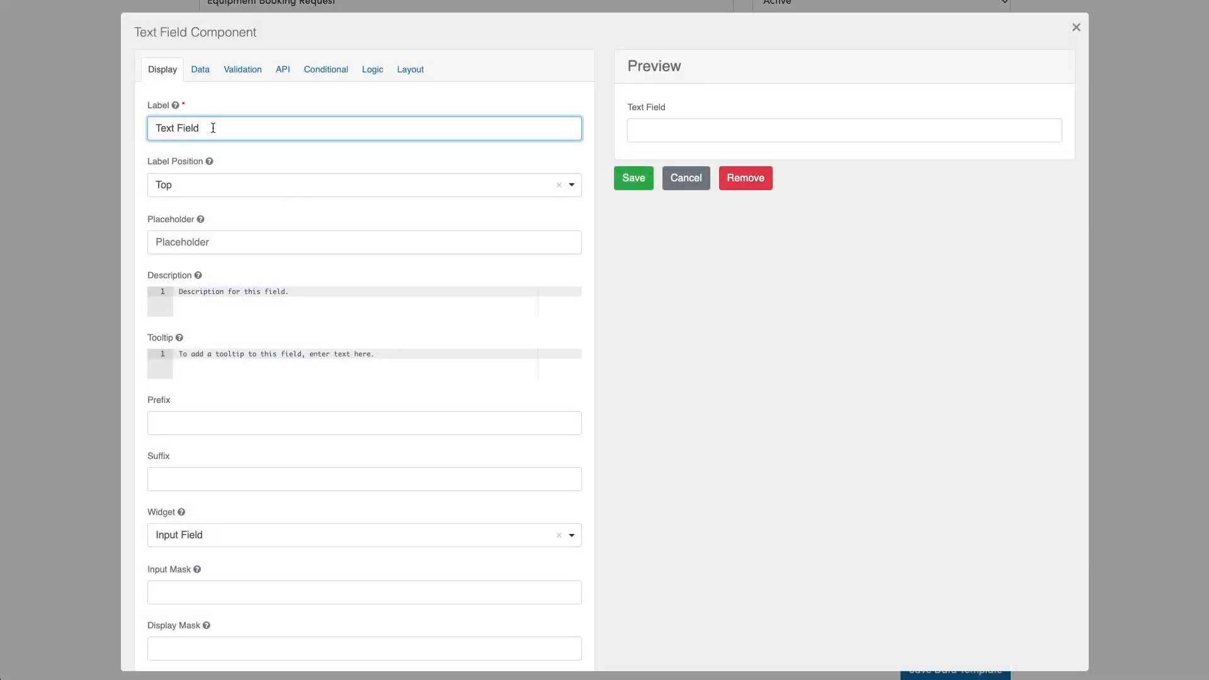
drag(213, 128, 150, 125)
text(Job site:)
click(239, 71)
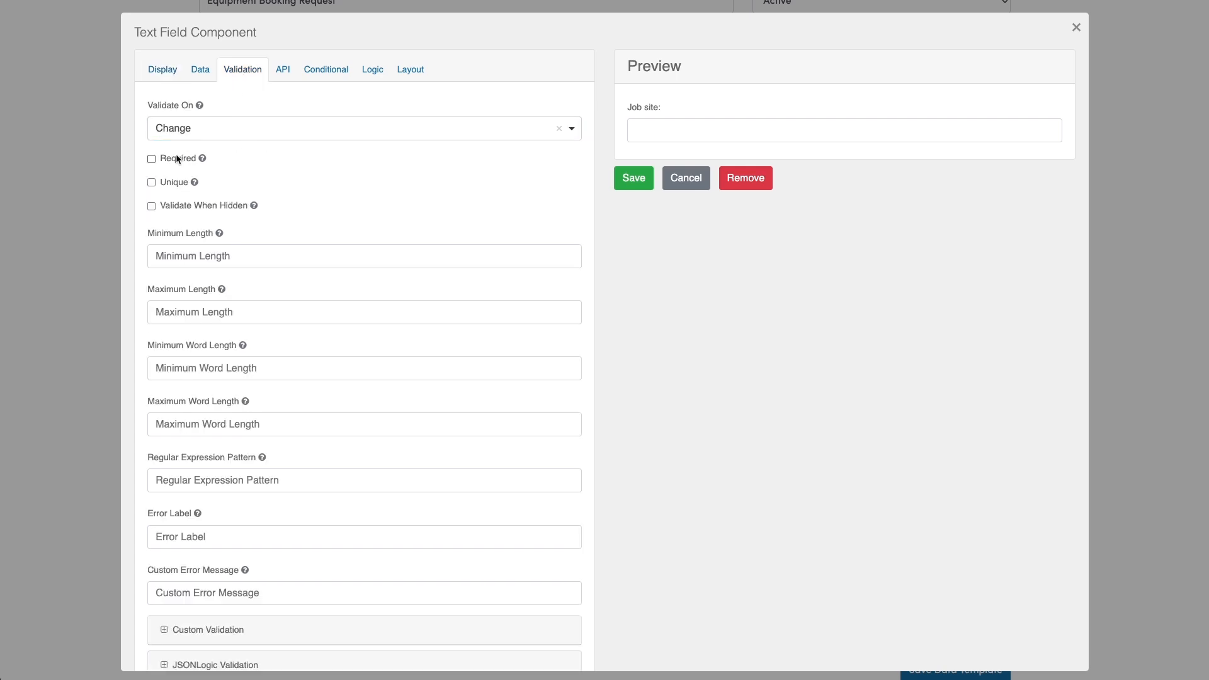
click(196, 254)
text(2)
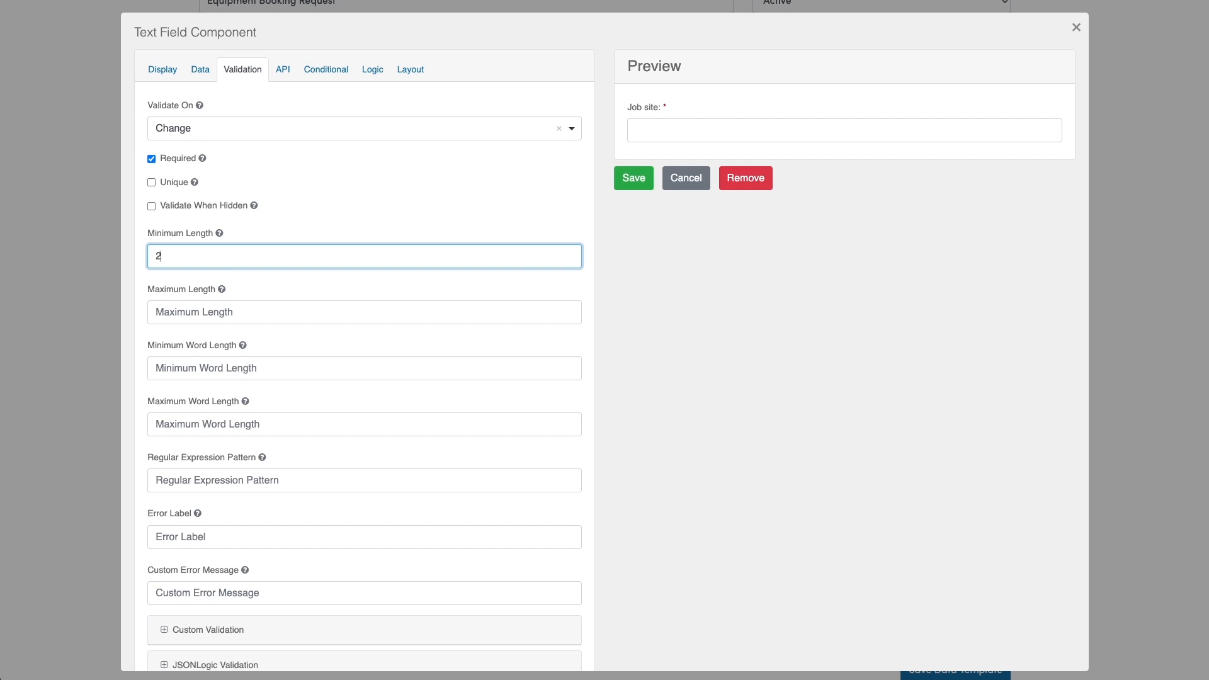
click(172, 310)
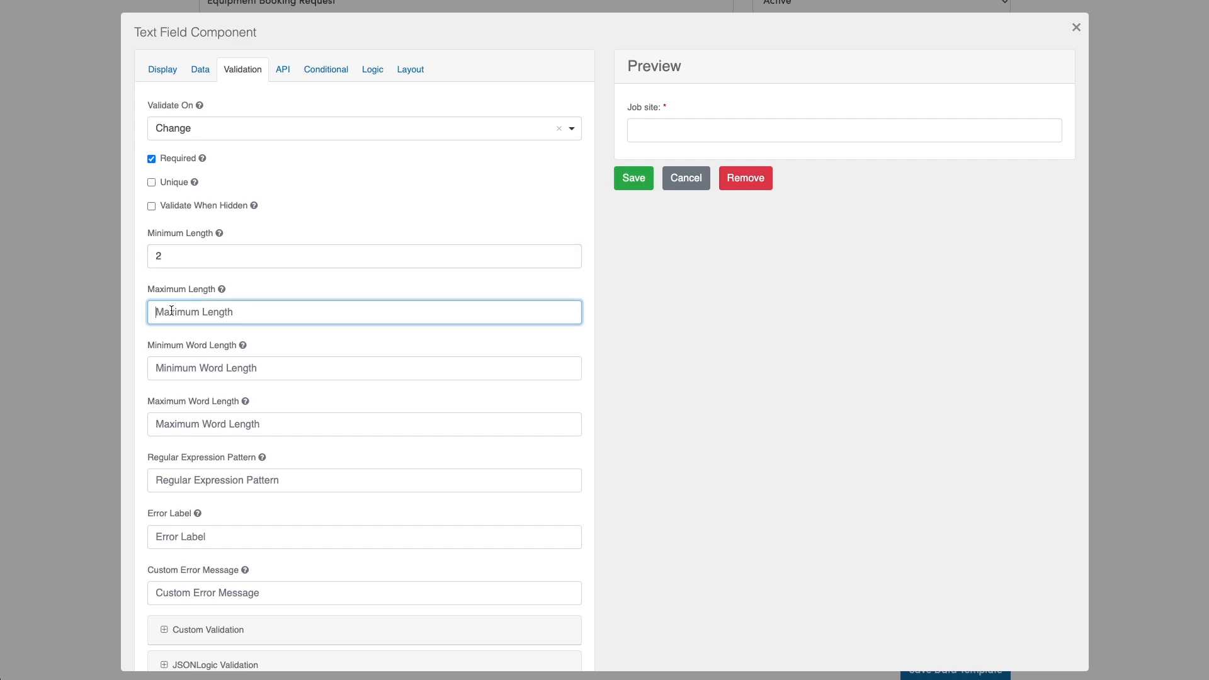
text(100)
click(634, 181)
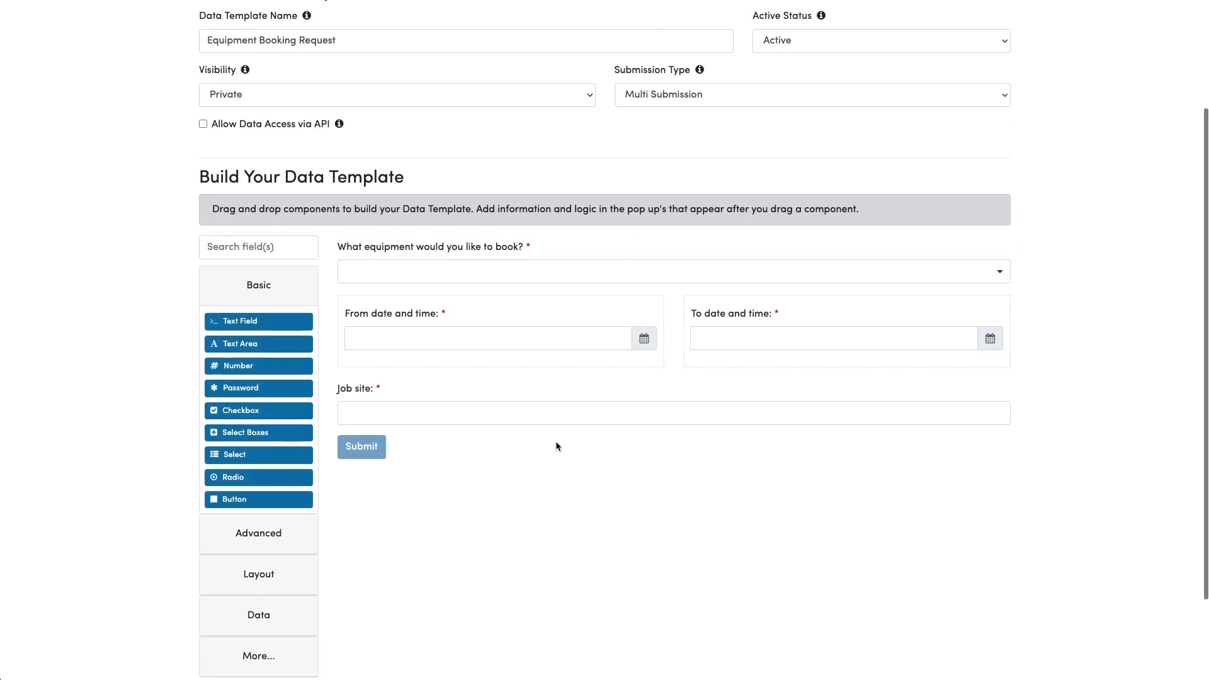
Save the Equipment Booking Request data template, then return to the Web Data Forms dashboard.
scroll(556, 446, down, 1)
scroll(555, 442, up, 2)
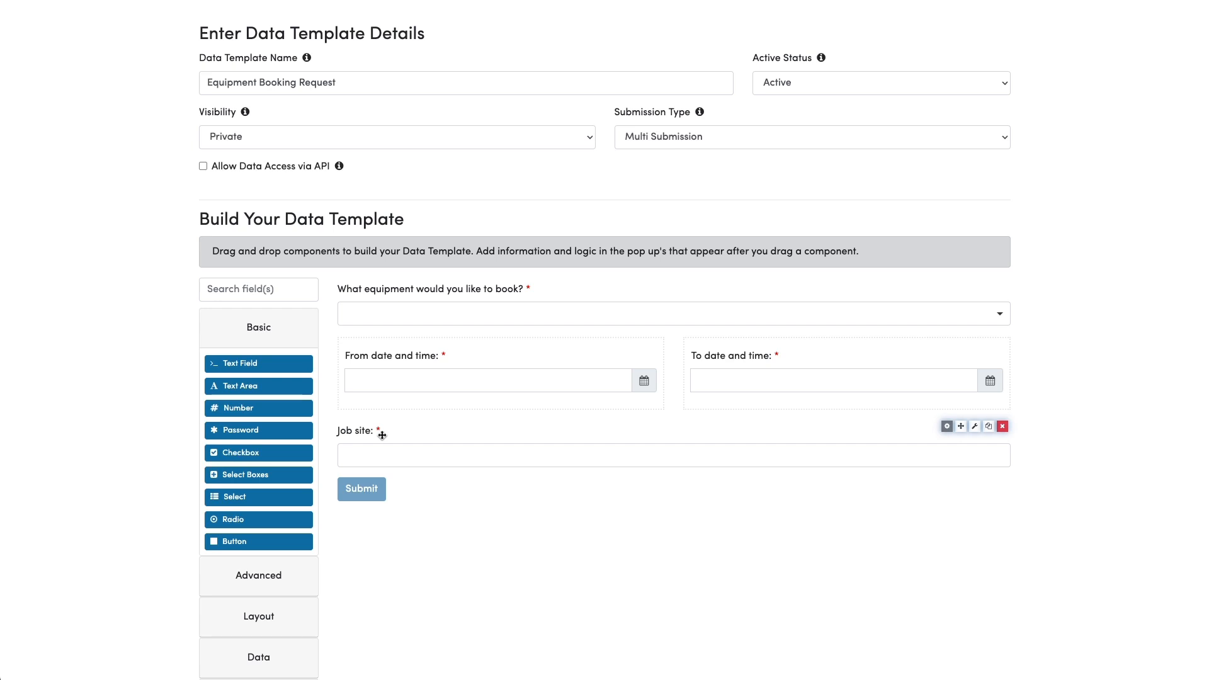
scroll(669, 500, down, 3)
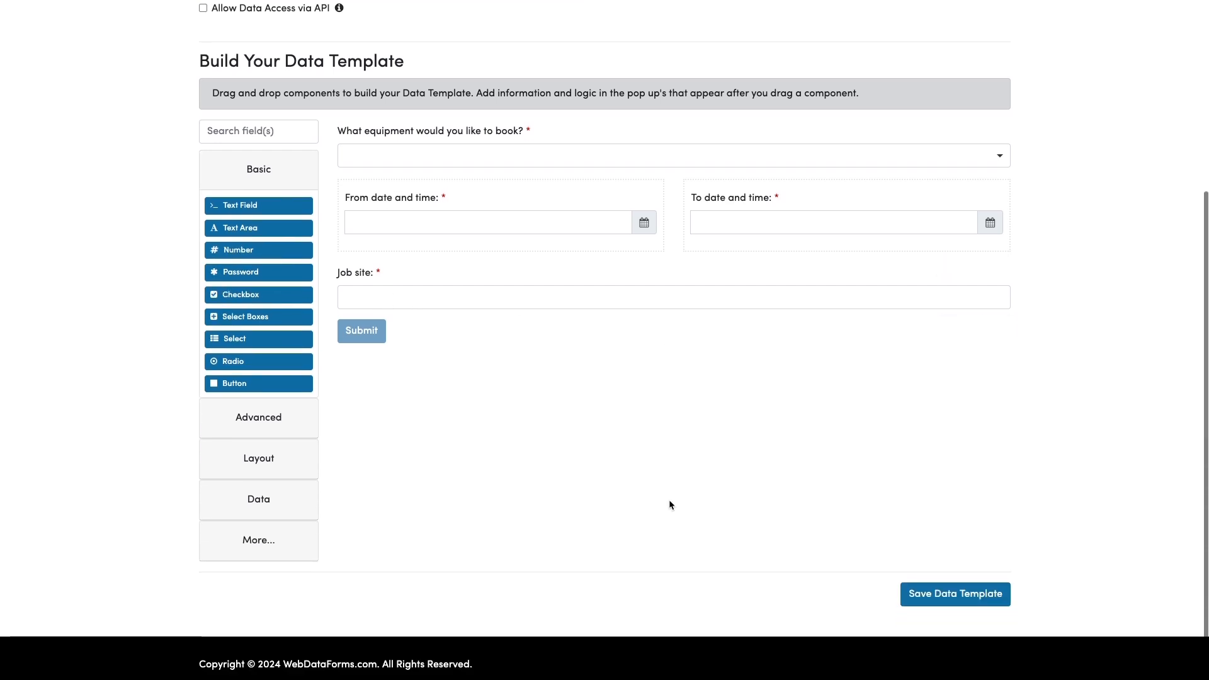
click(986, 596)
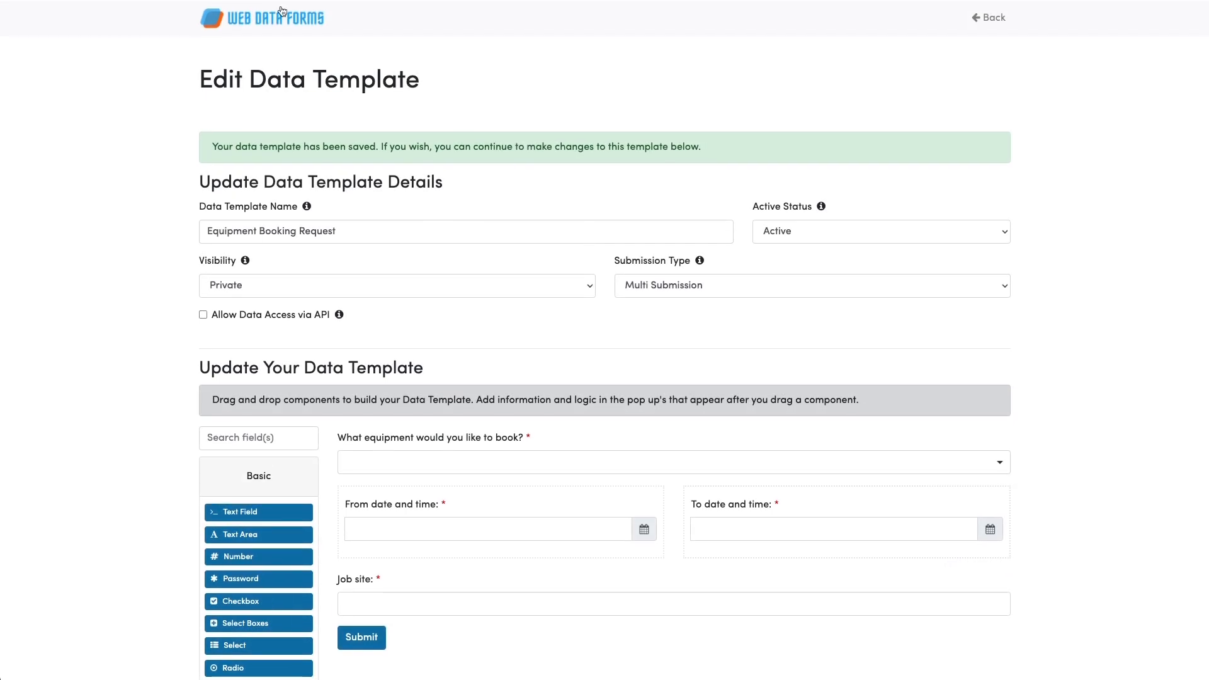
click(281, 19)
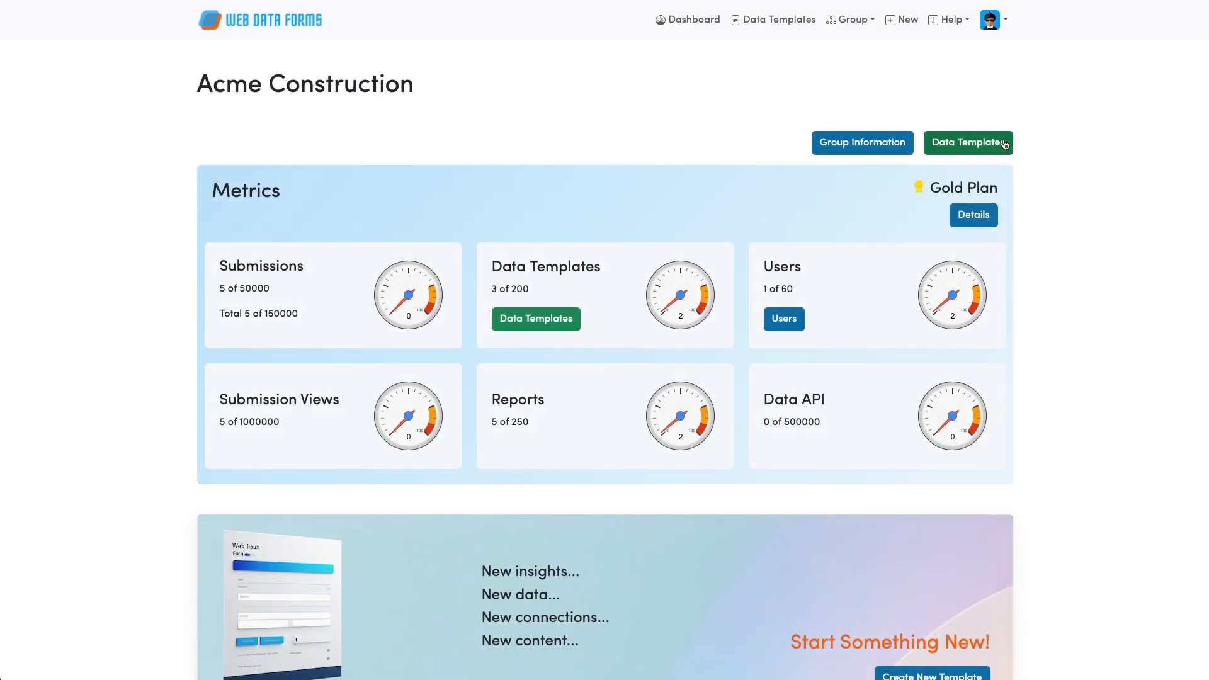
Move the Equipment Booking Request template into the Private > Equipment > Booking folder.
click(1004, 145)
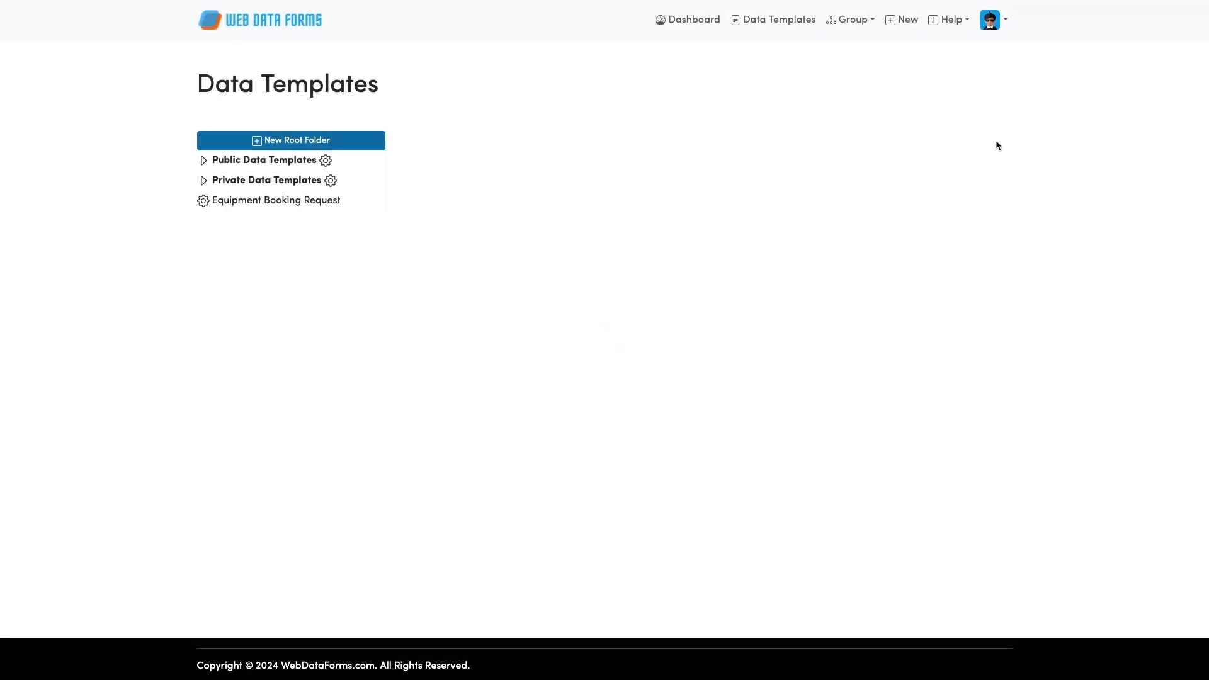
click(251, 204)
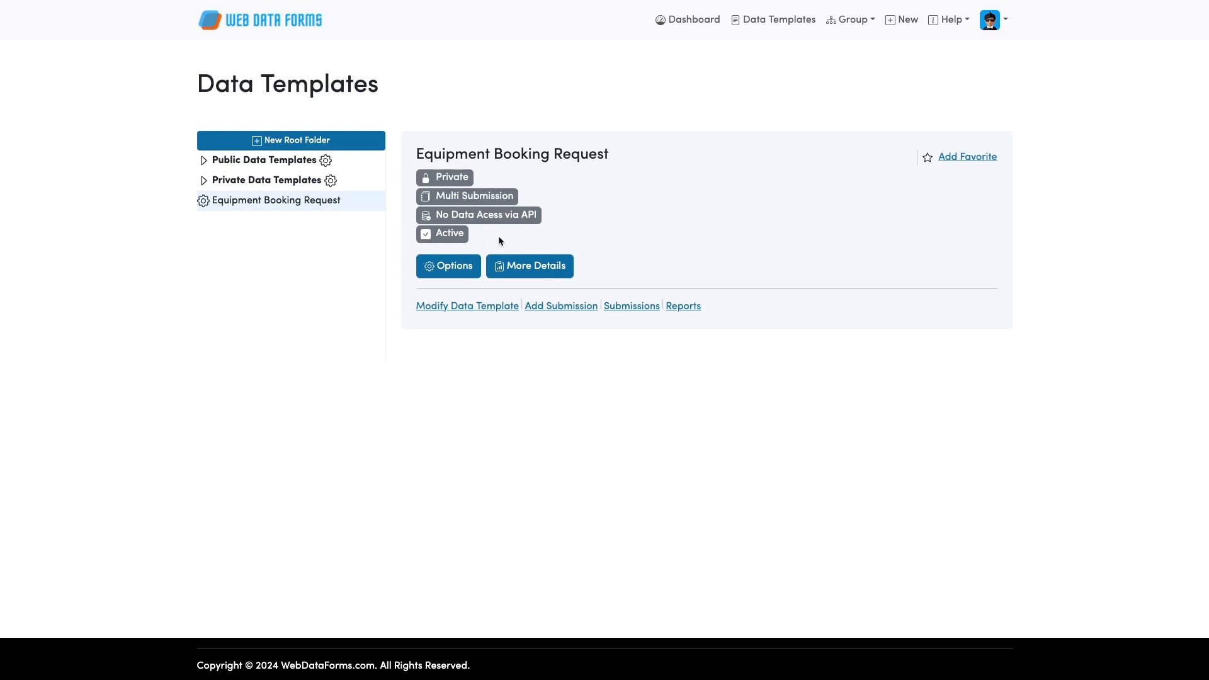
click(446, 265)
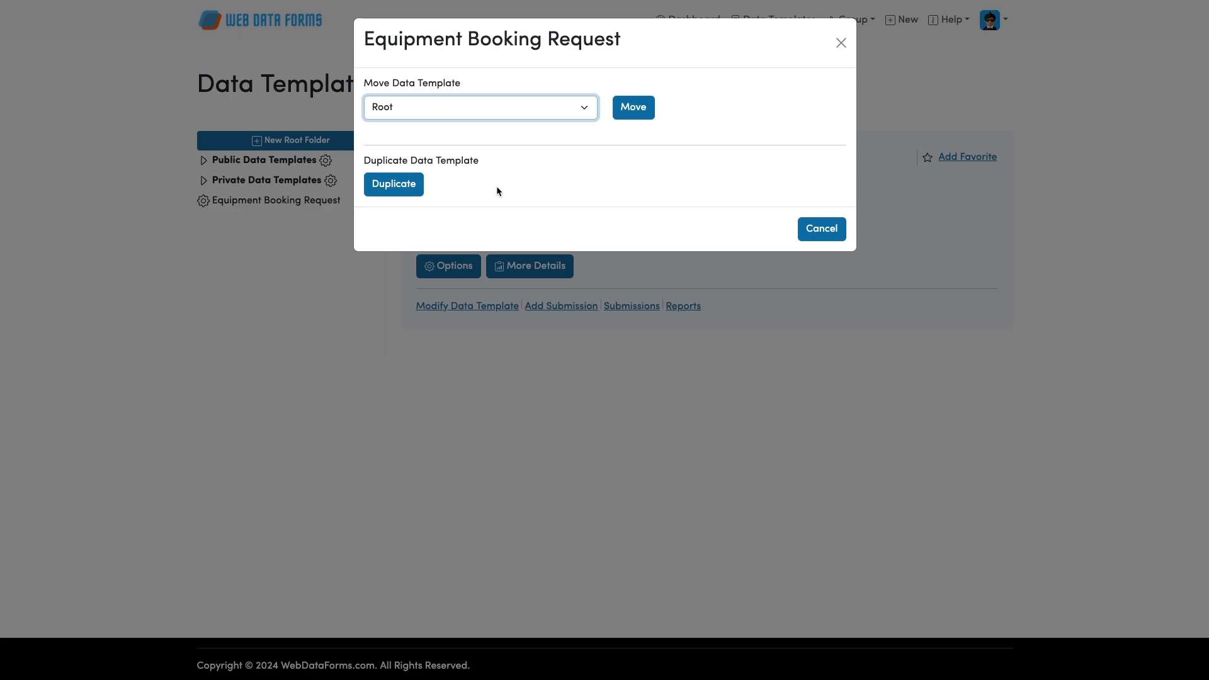
key(Down)
click(643, 112)
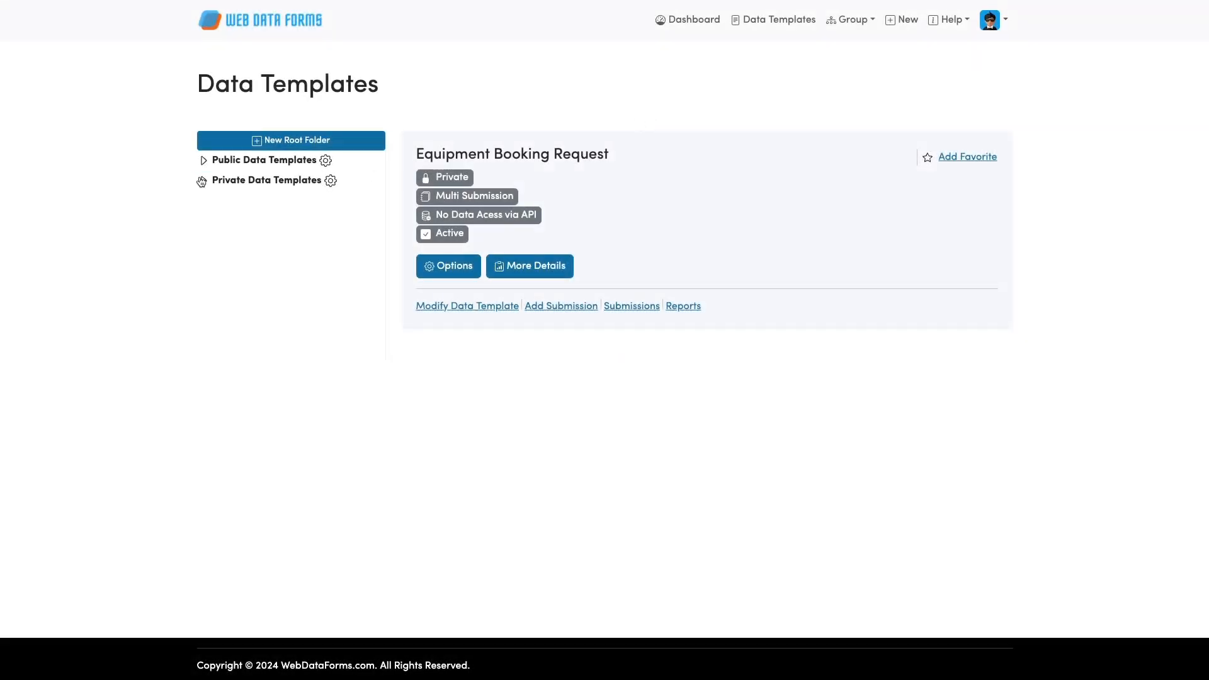
Expand Private Data Templates > Equipment > Booking and reopen Equipment Booking Request's details.
click(201, 182)
click(216, 201)
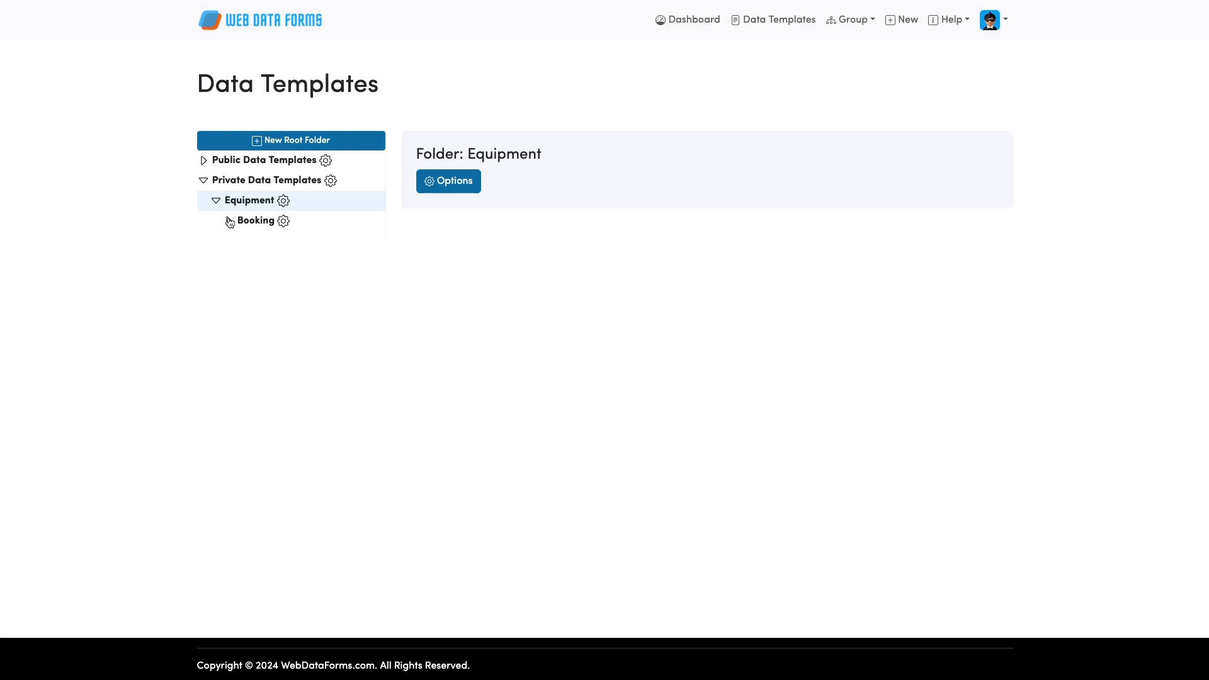
click(229, 221)
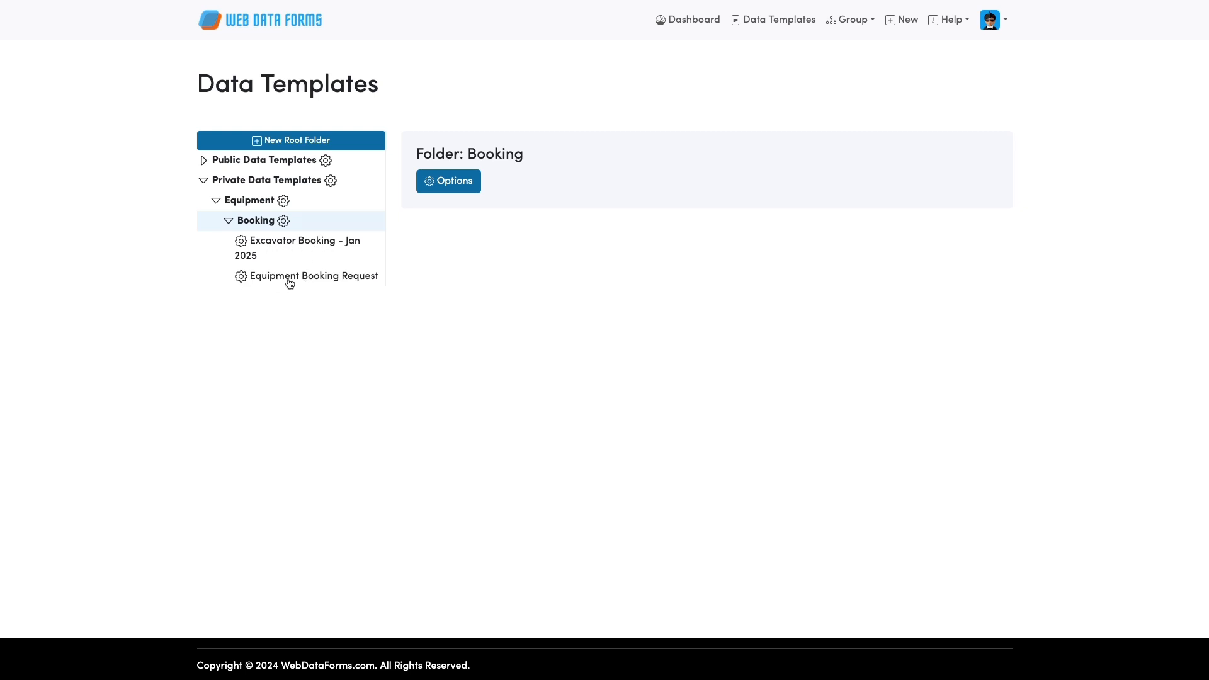
click(338, 279)
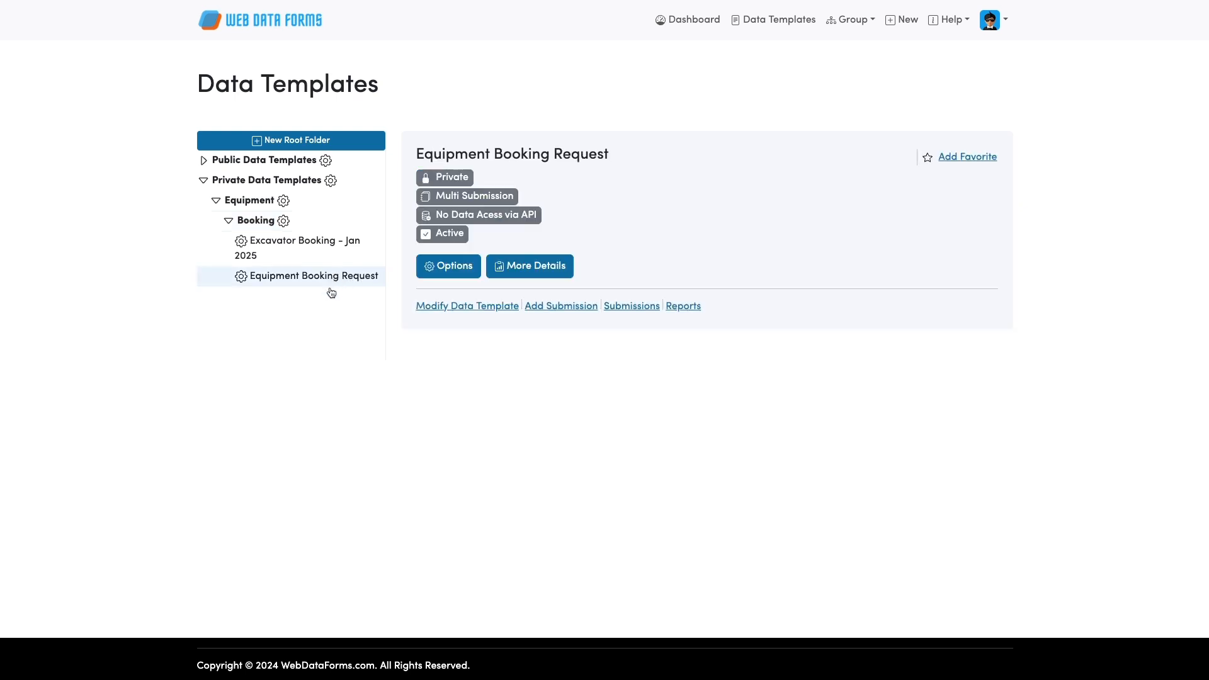
Open a new submission, leave equipment, From date and Job site unfilled, then go back.
click(546, 308)
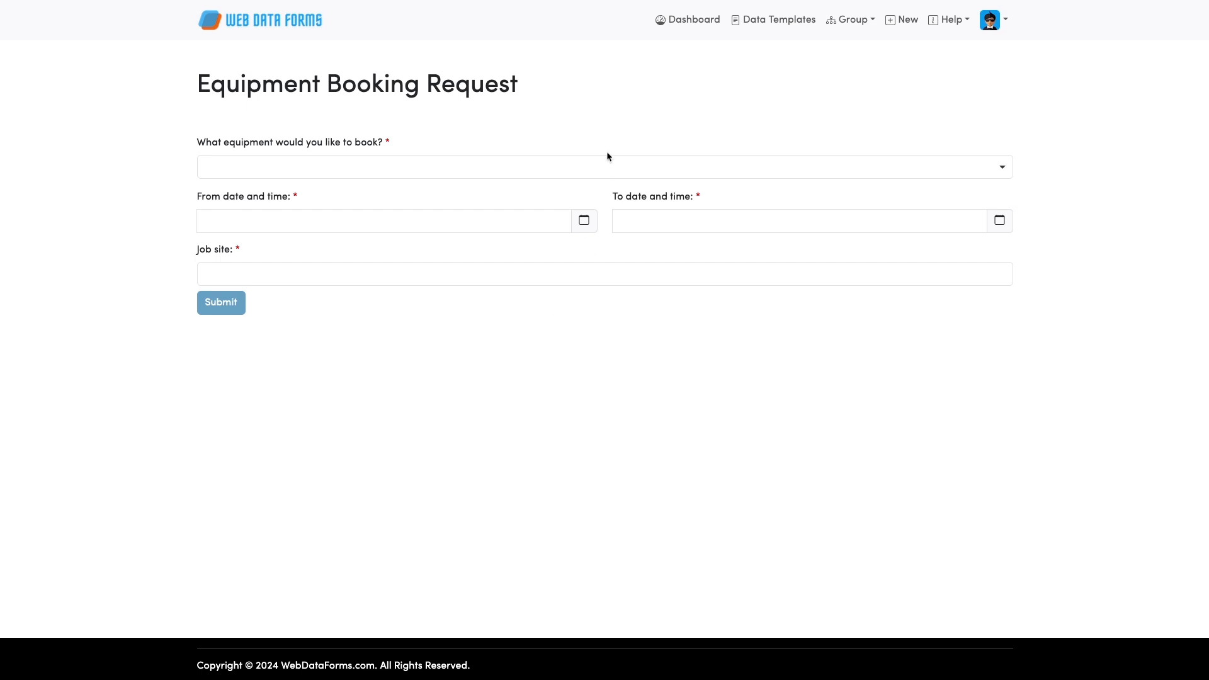
click(262, 174)
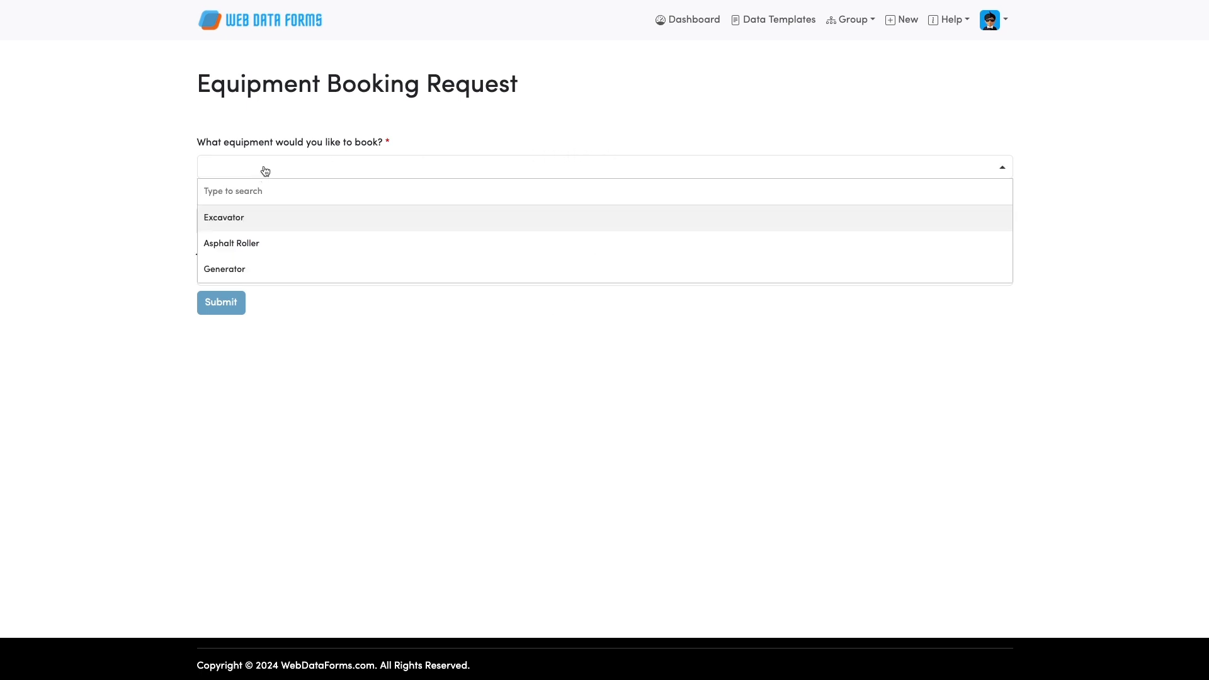
click(162, 142)
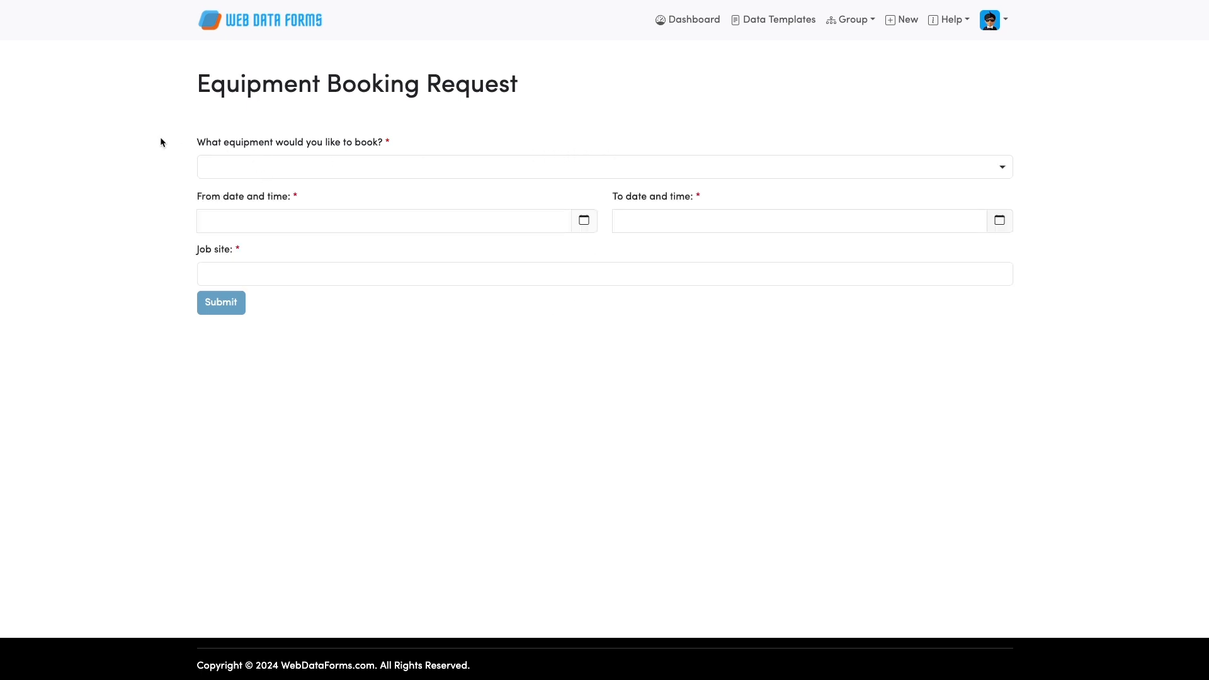
click(583, 223)
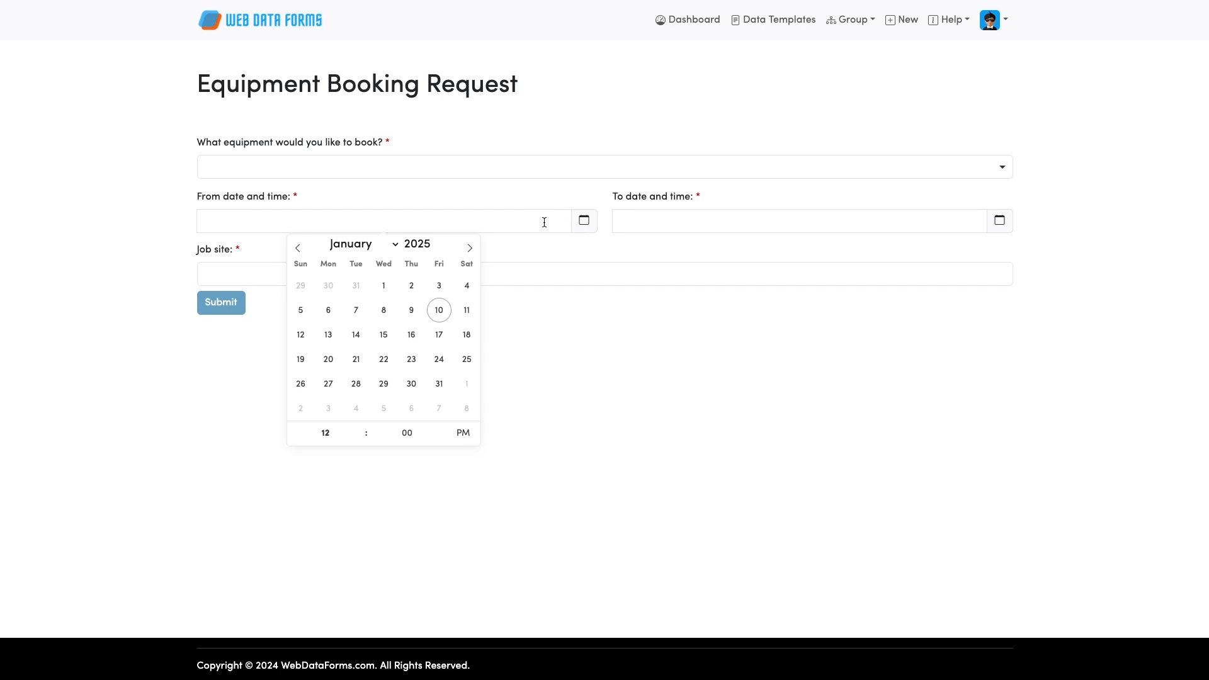
click(520, 223)
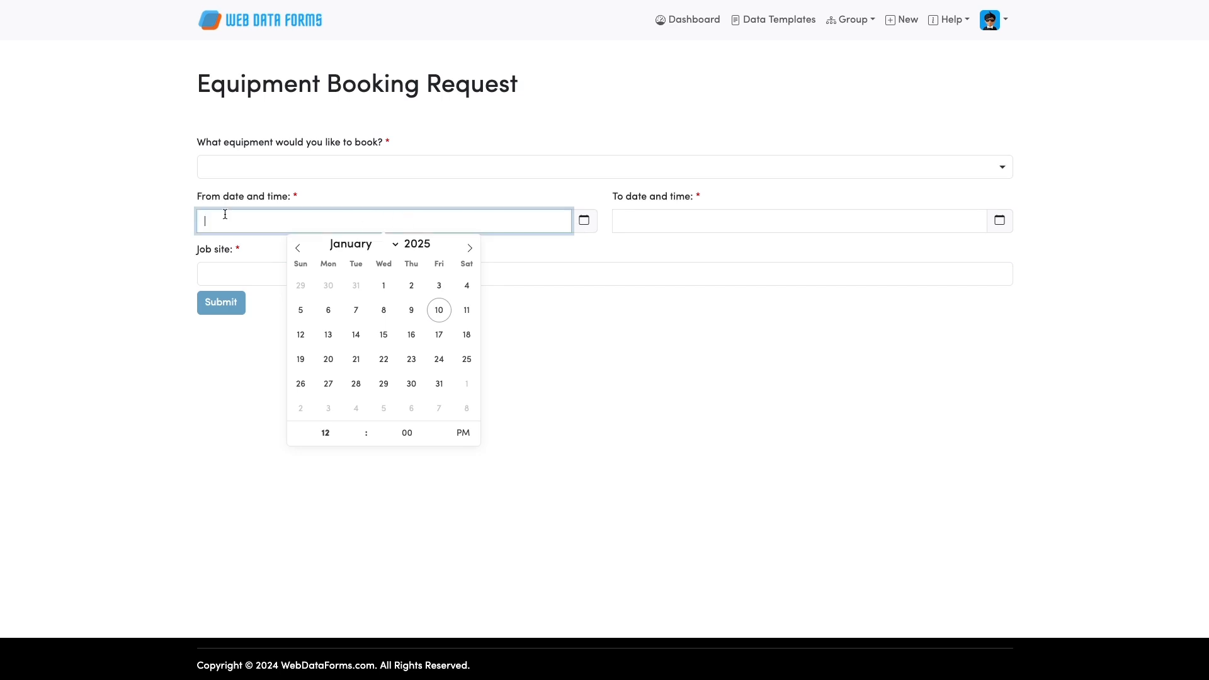
click(94, 202)
click(225, 271)
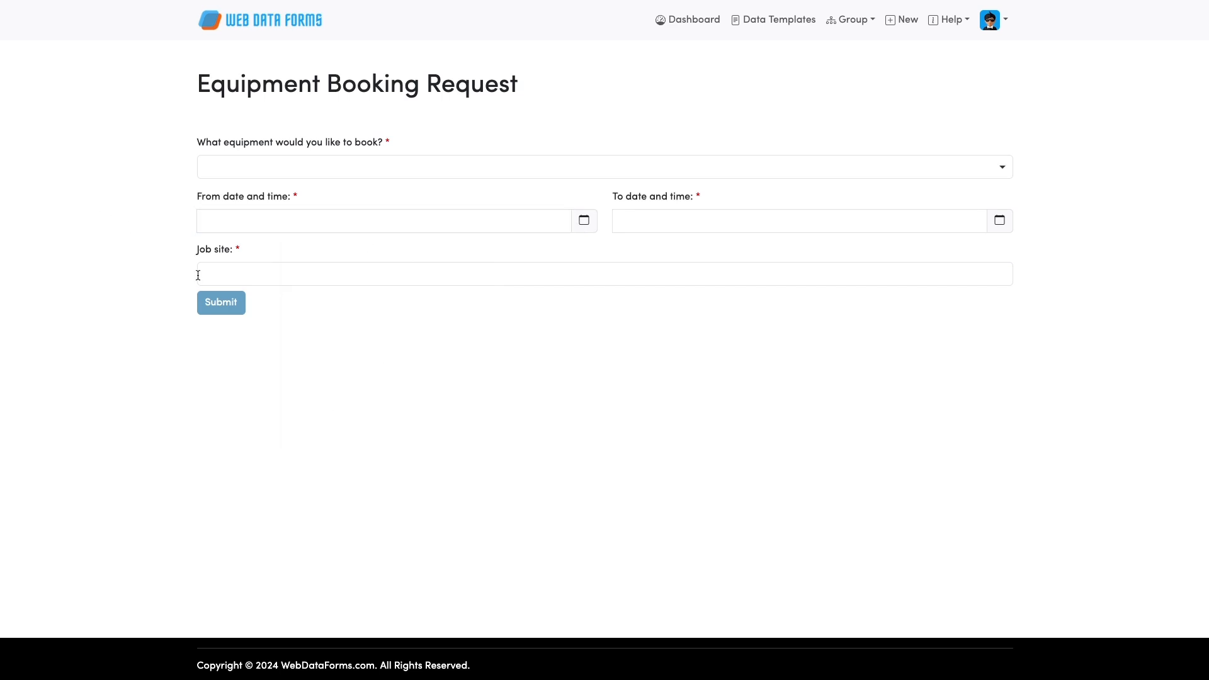
click(234, 271)
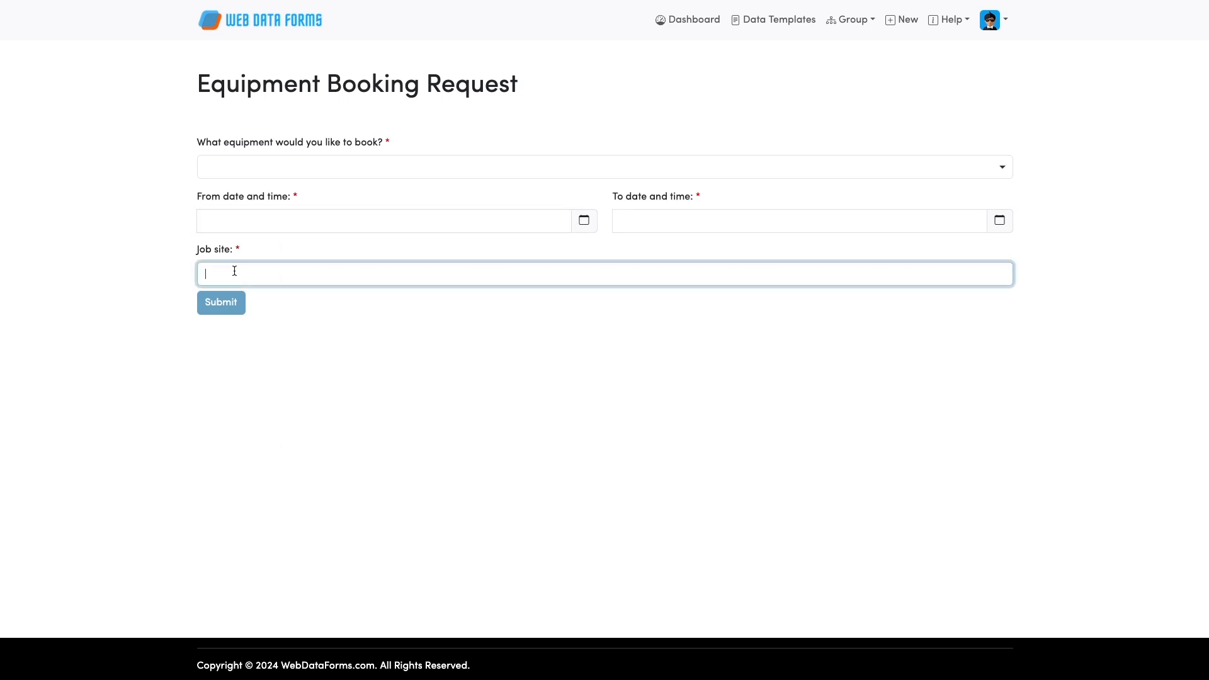
click(311, 318)
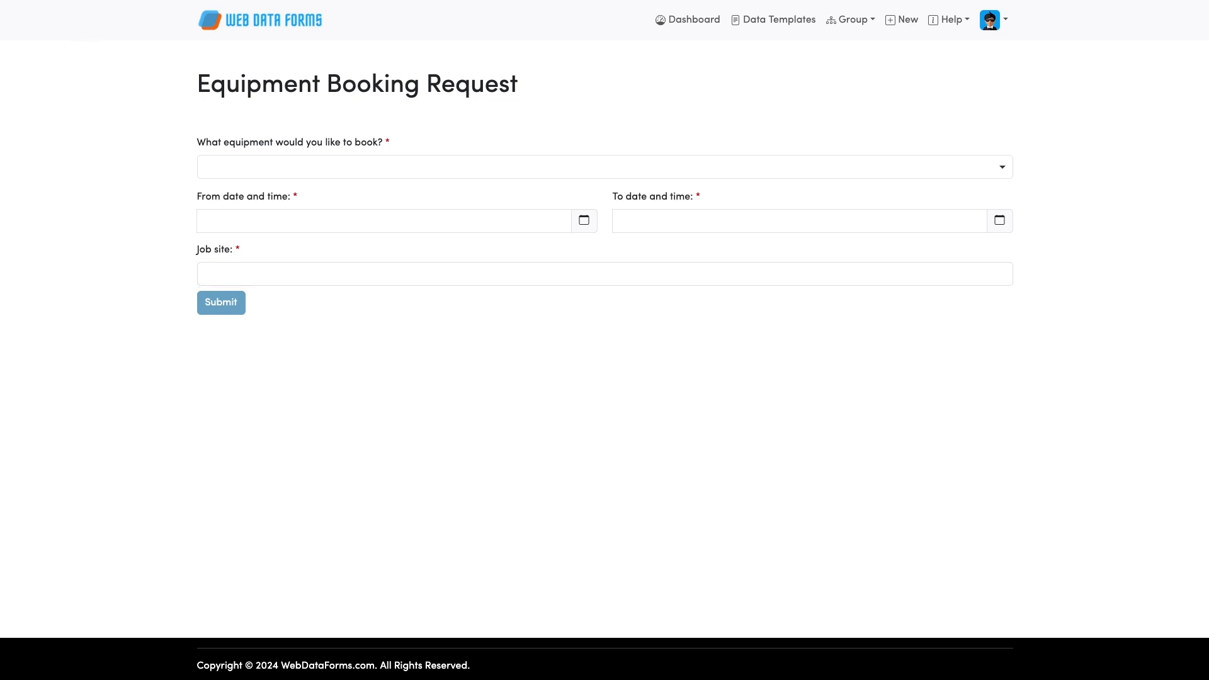
key(alt+Left)
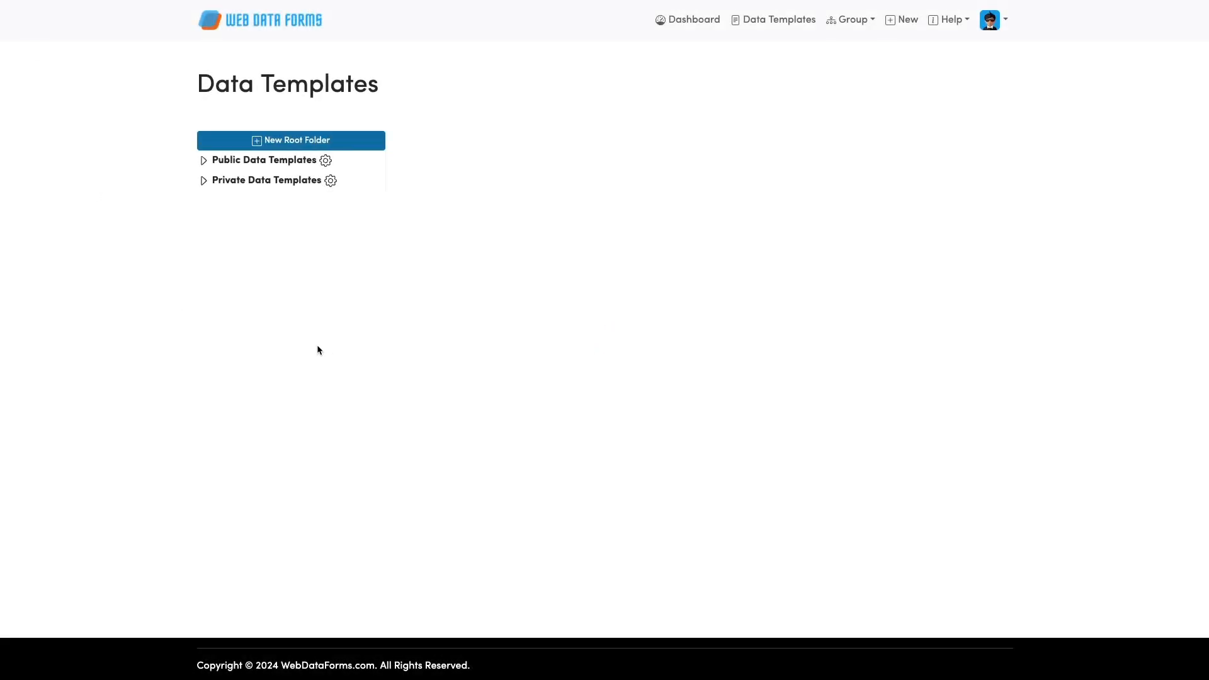
Expand Private Data Templates › Equipment › Booking and select the Equipment Booking Request template.
click(203, 181)
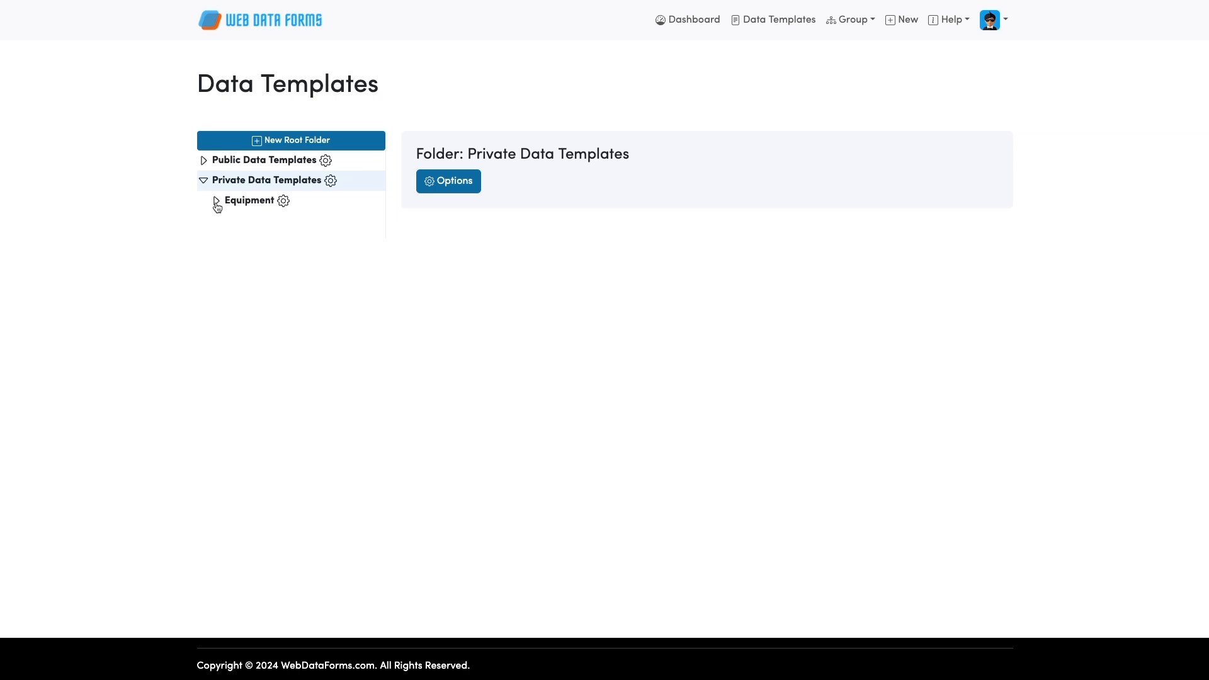
click(217, 203)
click(228, 220)
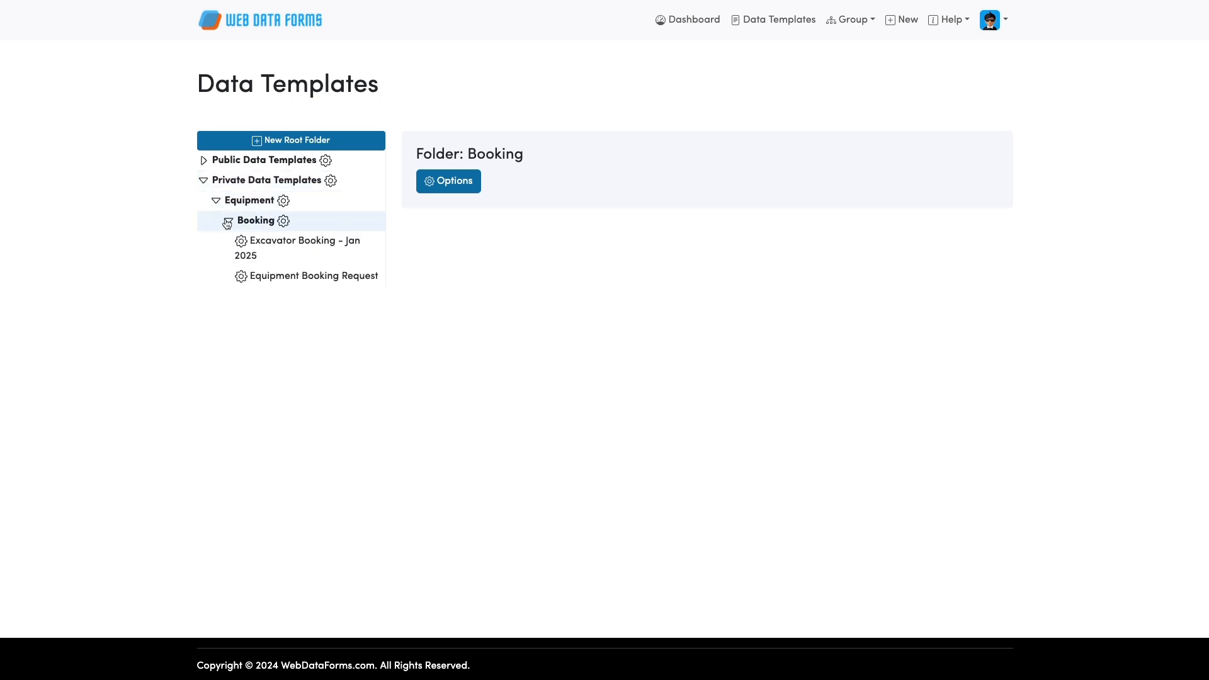
click(334, 281)
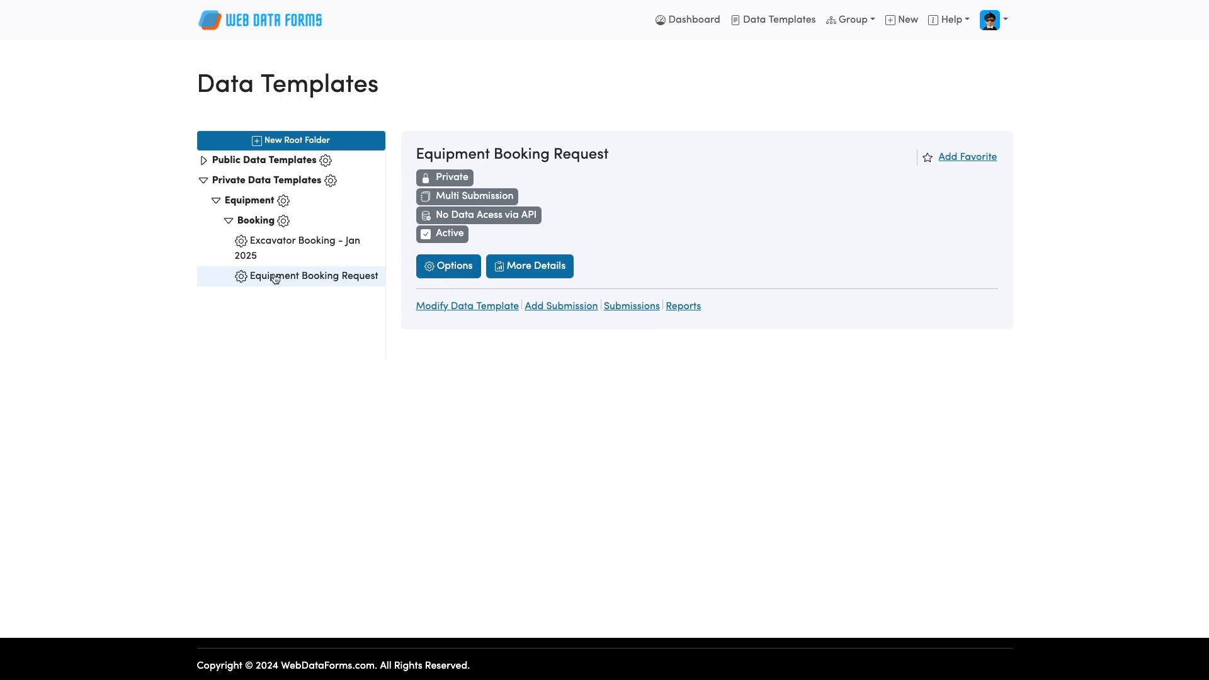
Invite the second user's e-mail address to Submit Access on the Equipment Booking Request template.
click(522, 268)
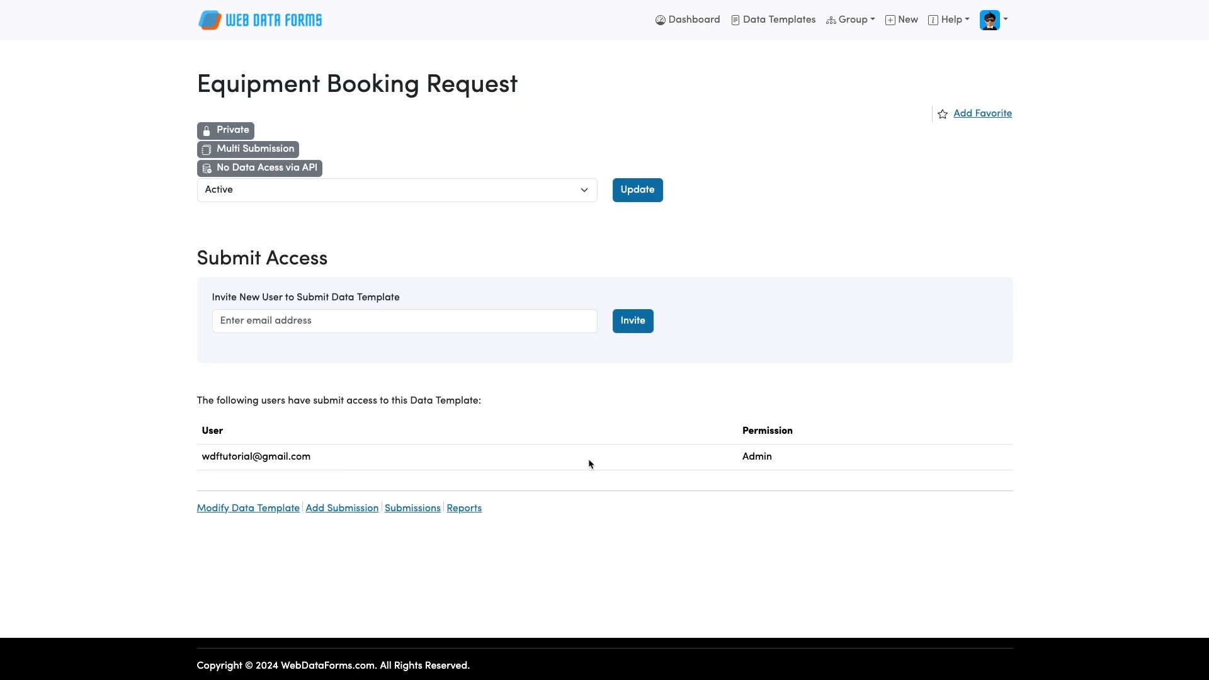
click(262, 320)
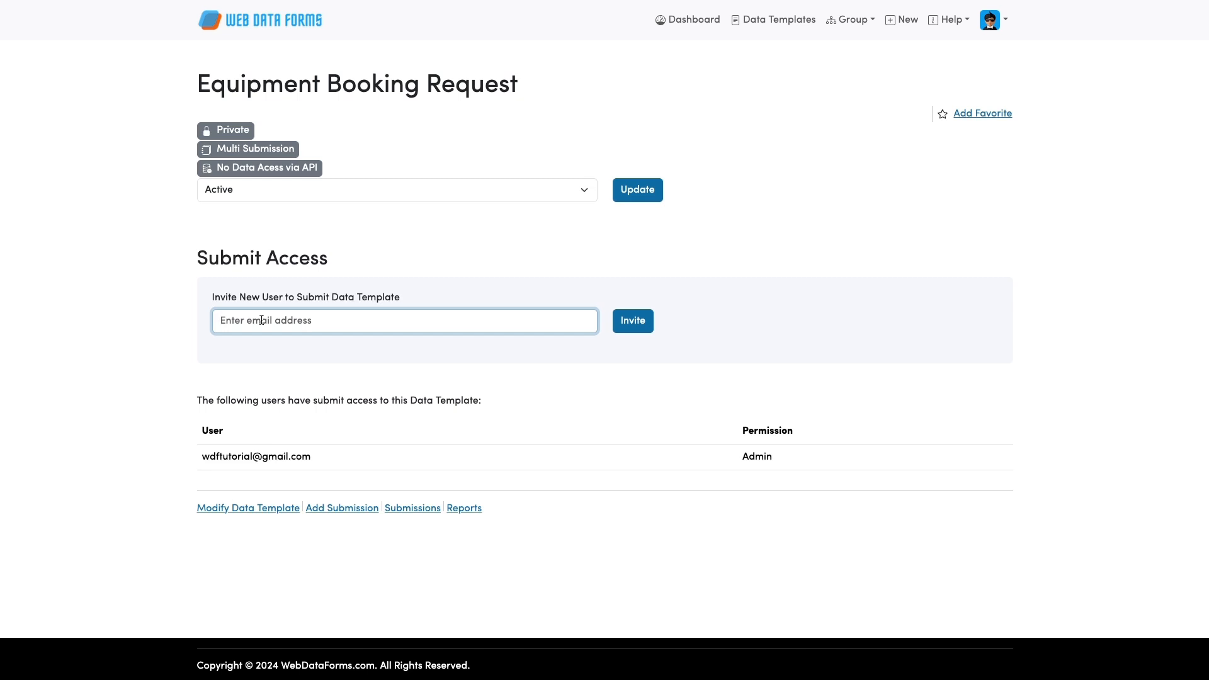
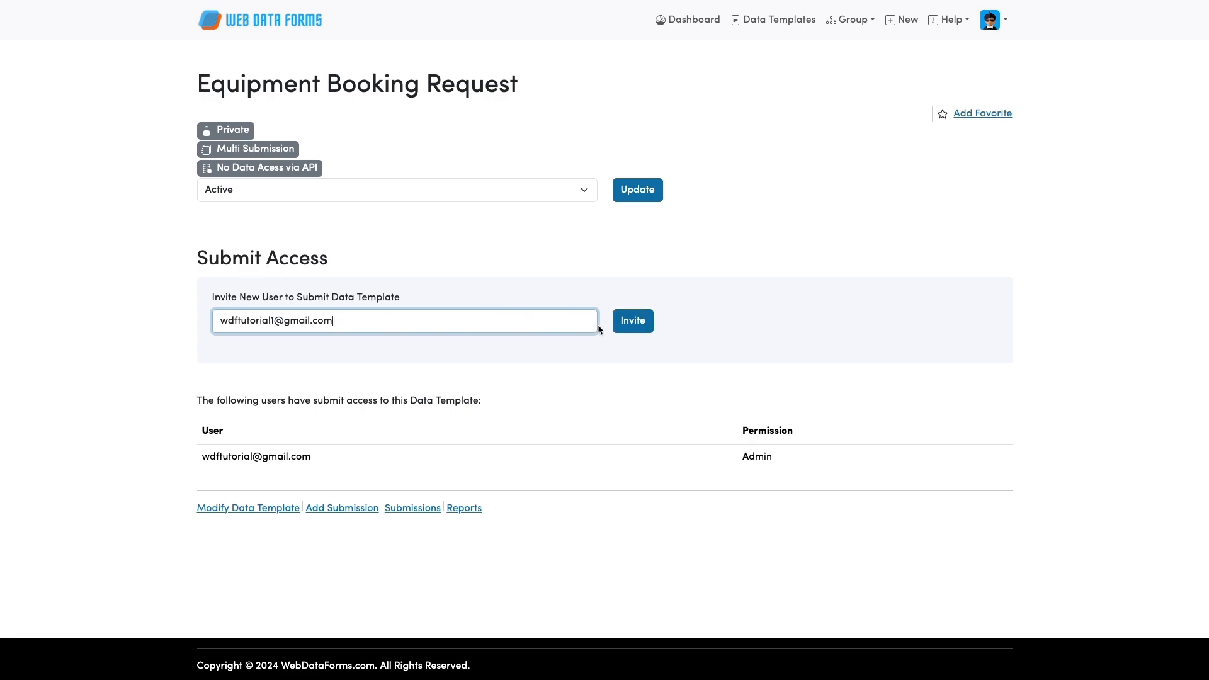
click(631, 328)
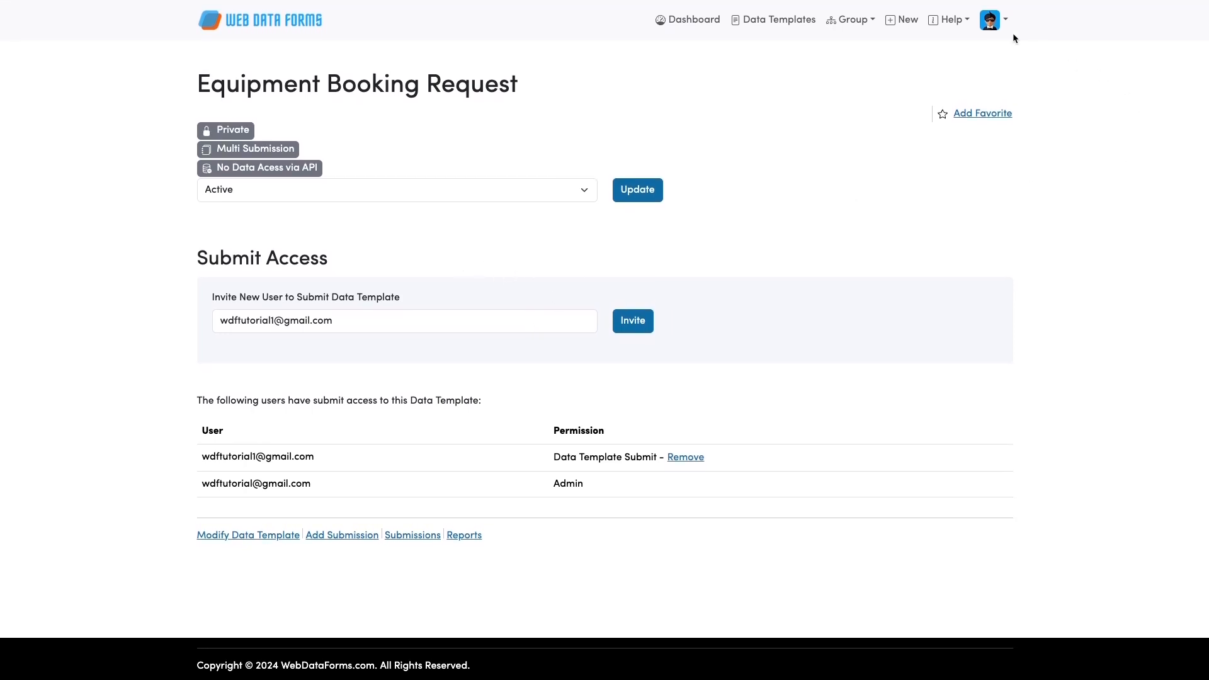
Log out of the admin account and go to the sign-in page.
click(994, 23)
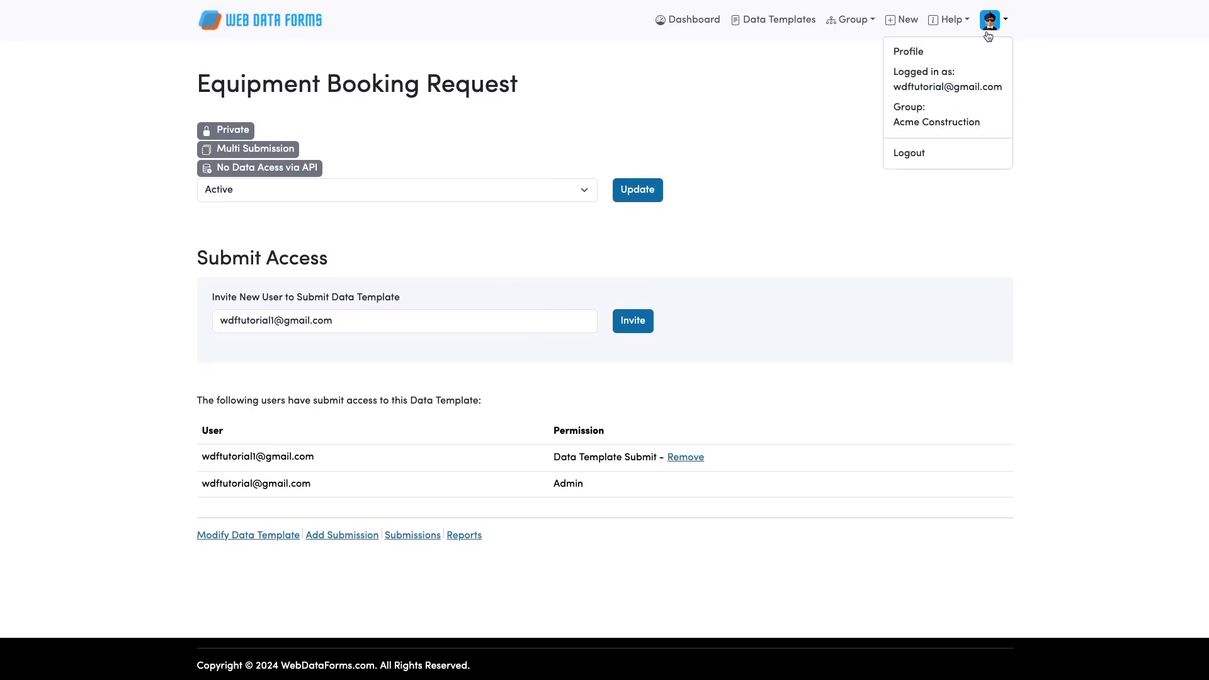
click(917, 152)
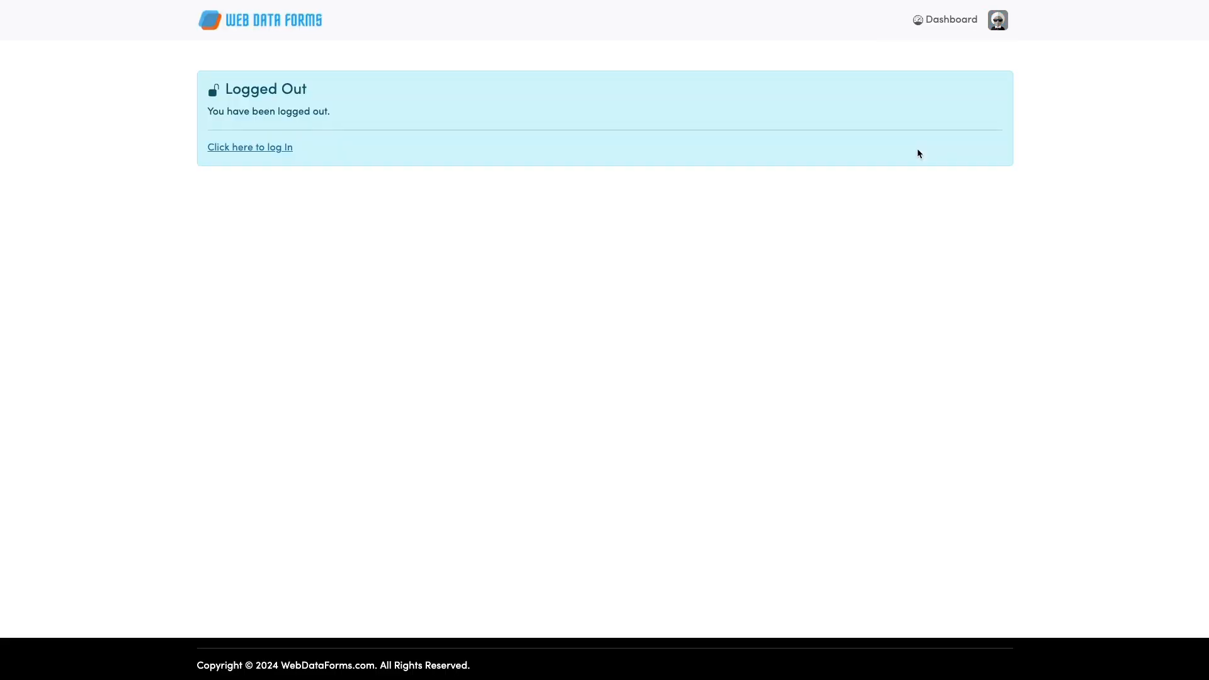
click(255, 149)
Enter the invited user's e-mail address and password in the sign-in form.
click(635, 145)
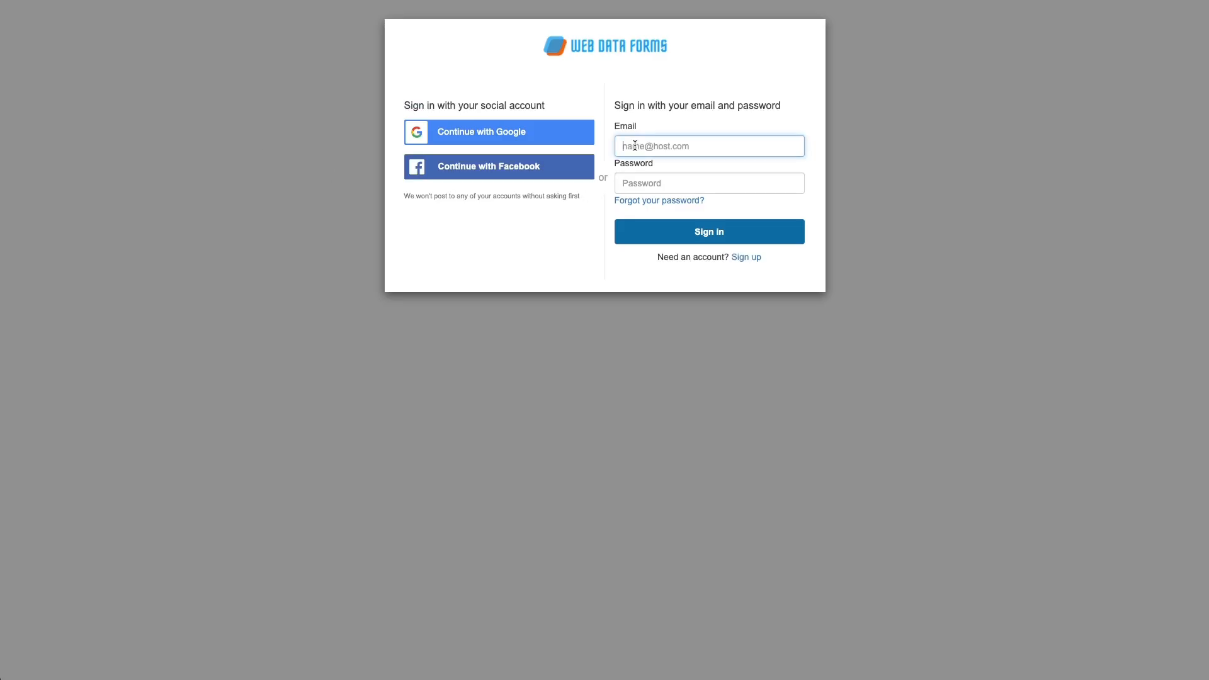
click(638, 179)
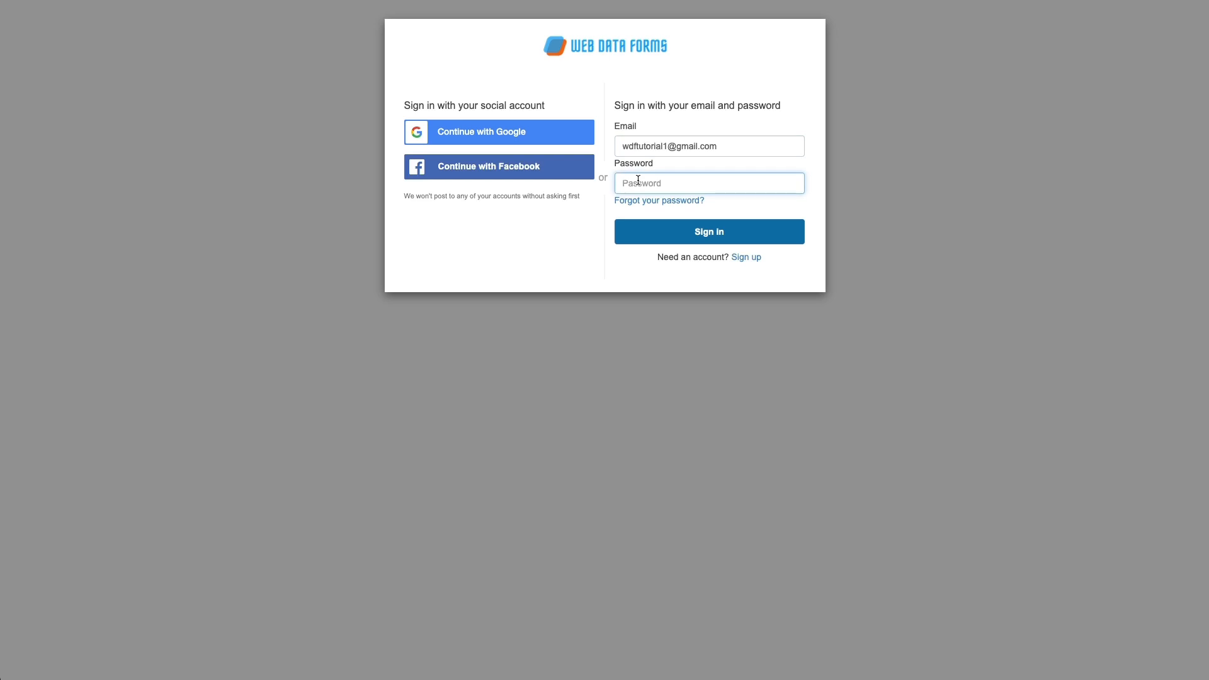
text(••••••••••)
Sign in as the invited user and look over their dashboard.
click(687, 230)
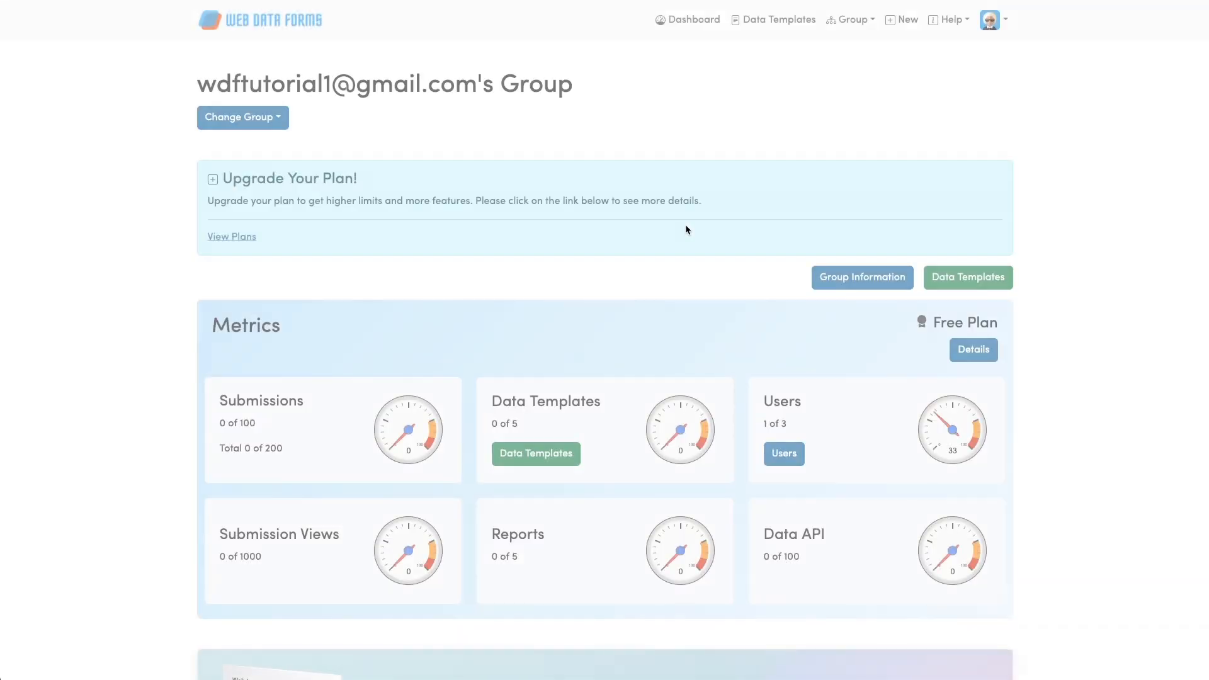
scroll(685, 229, down, 1)
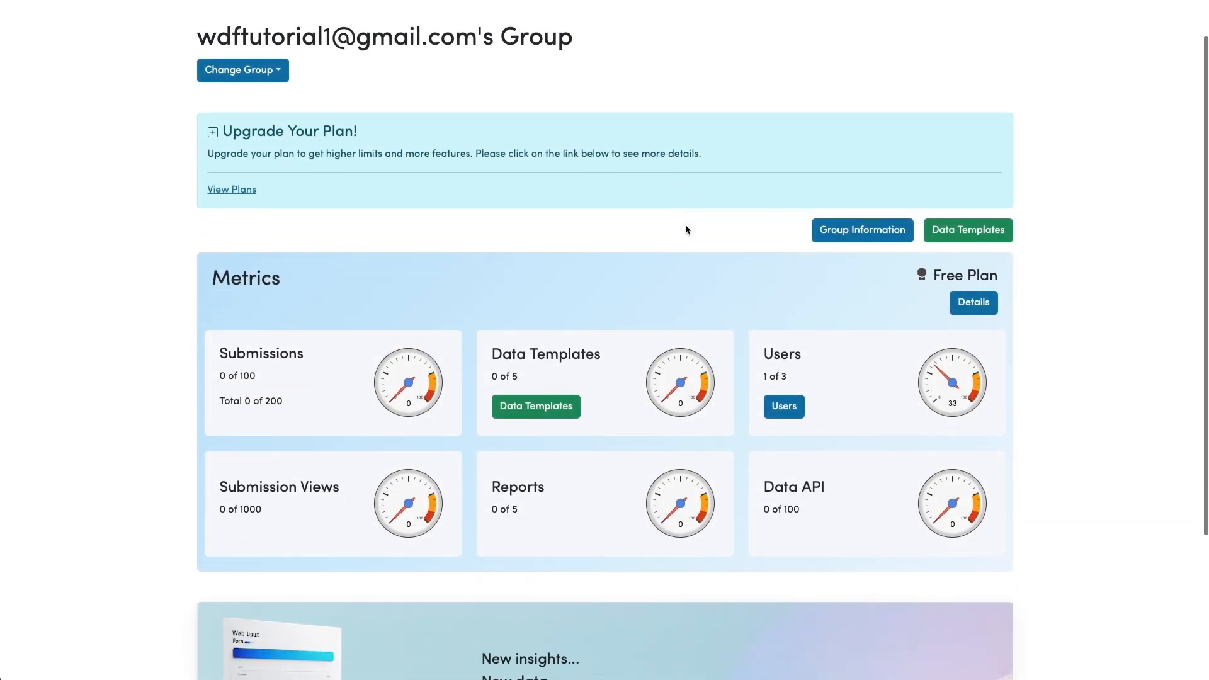
scroll(686, 228, up, 1)
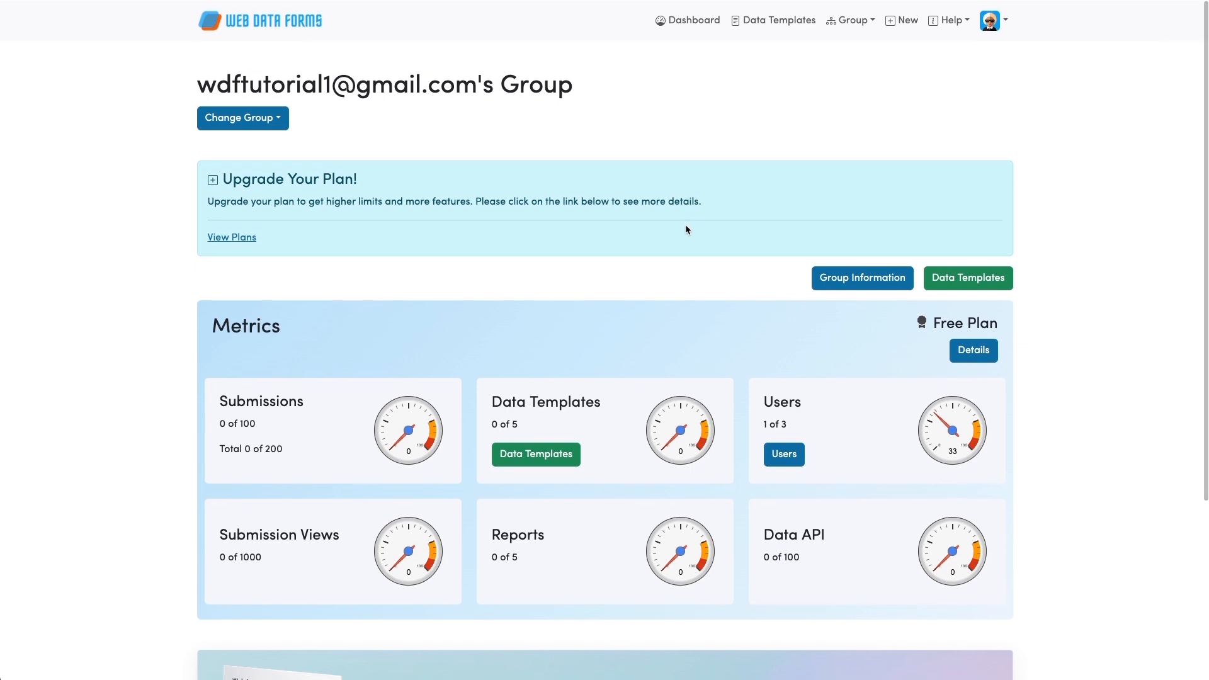
scroll(685, 226, down, 1)
scroll(693, 217, up, 1)
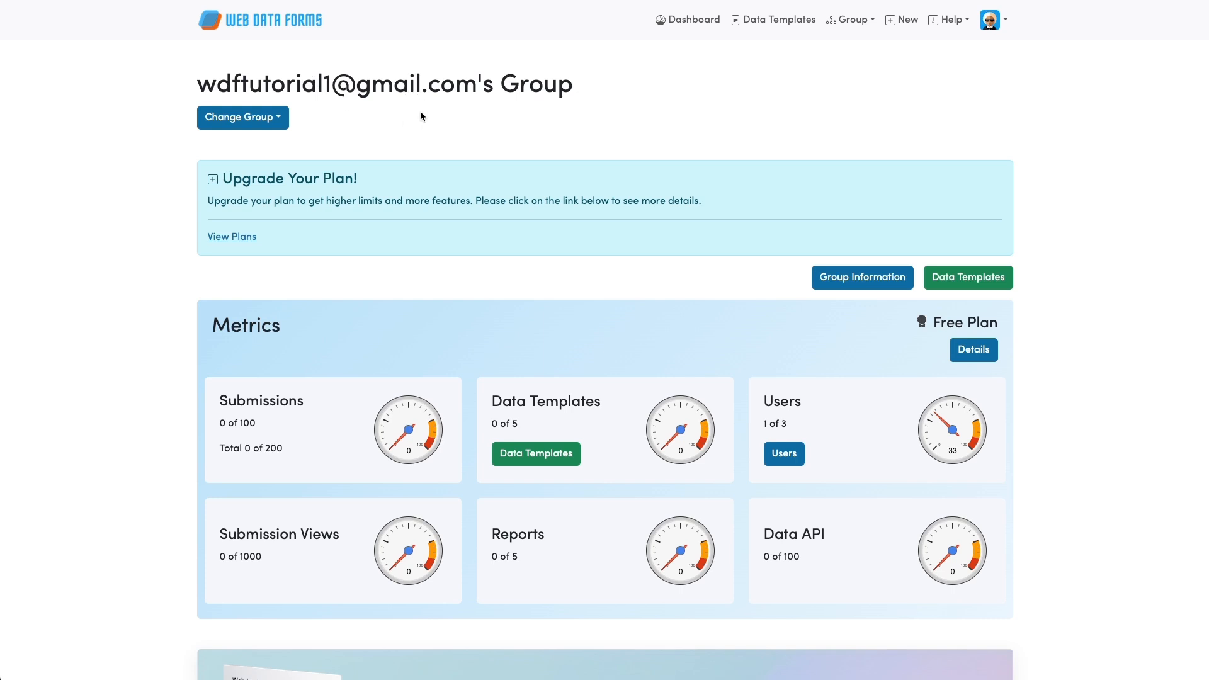
Switch the active group to Acme Construction.
click(278, 121)
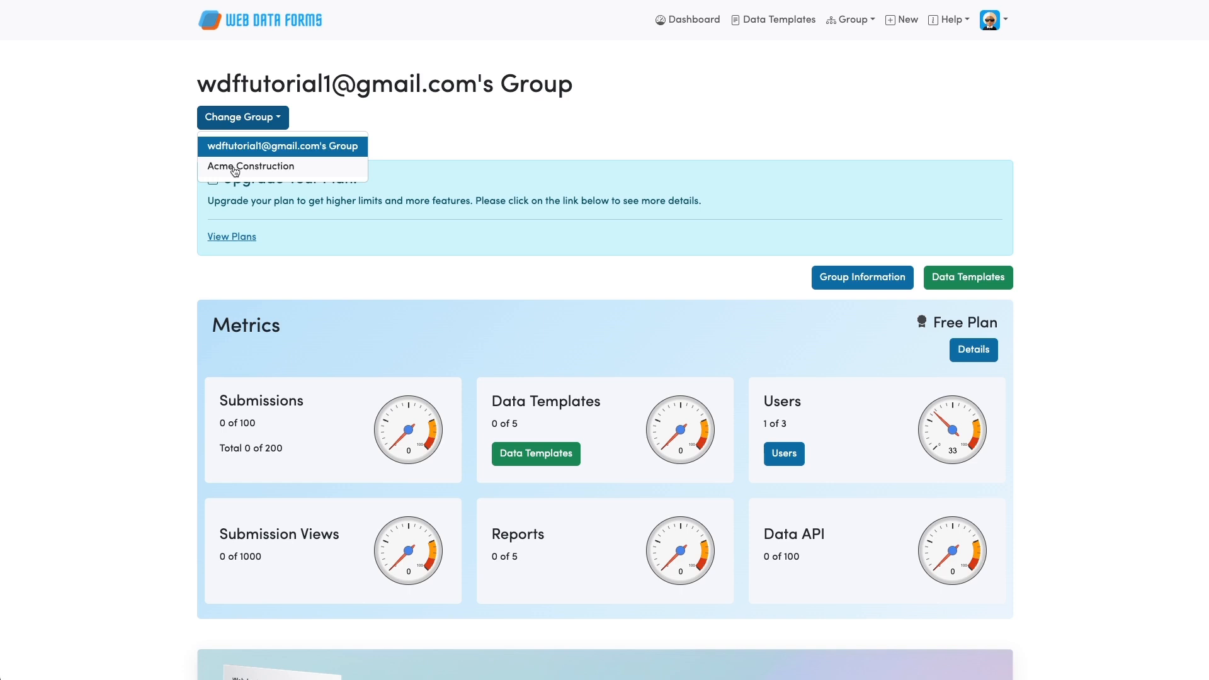
click(329, 118)
click(264, 119)
click(231, 166)
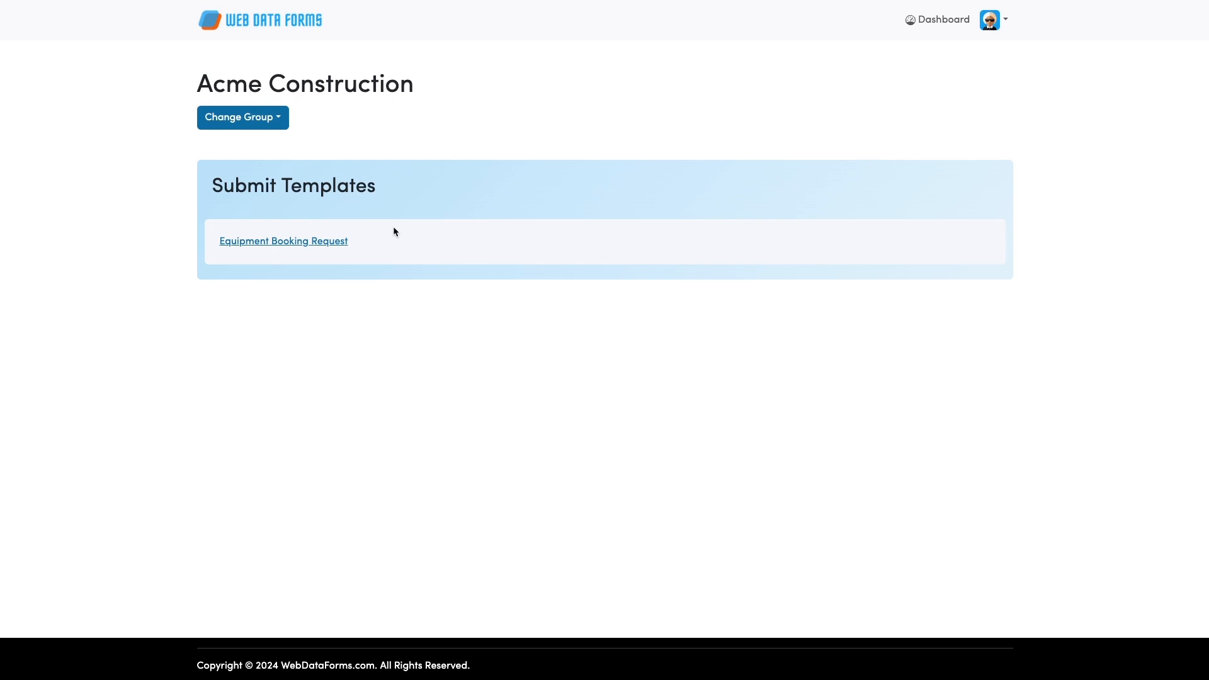
Open the Equipment Booking Request form and choose Excavator as the equipment.
click(271, 242)
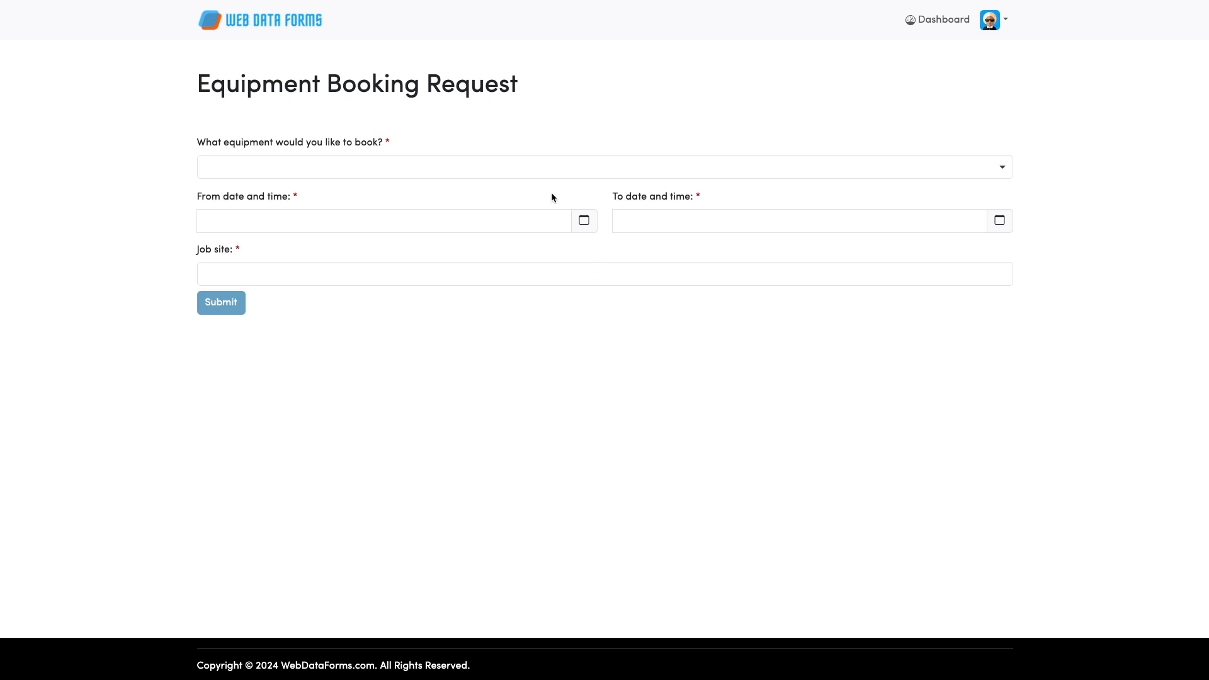
click(539, 166)
click(241, 219)
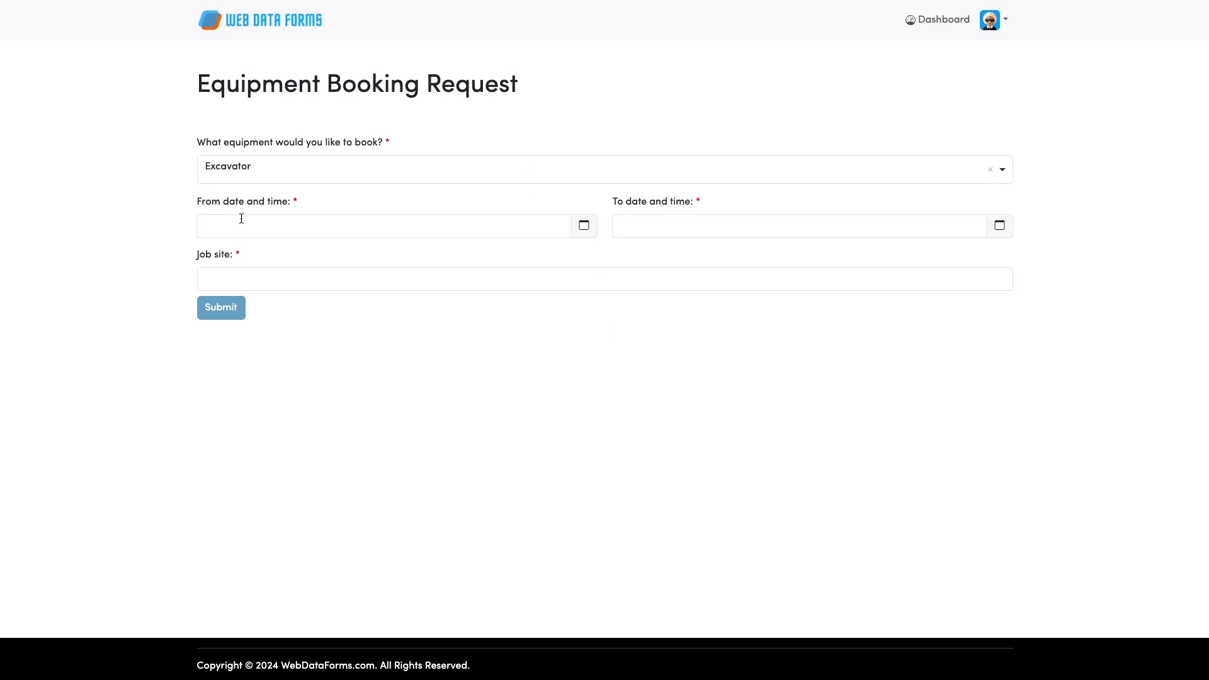
click(584, 226)
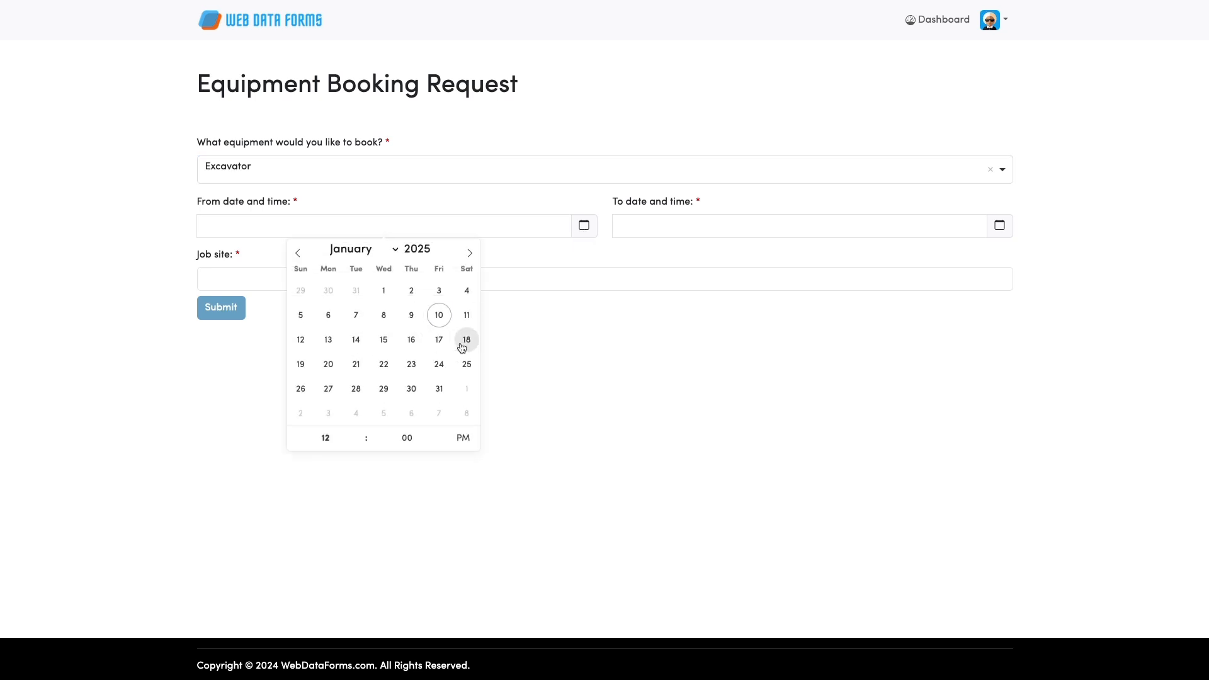
click(330, 366)
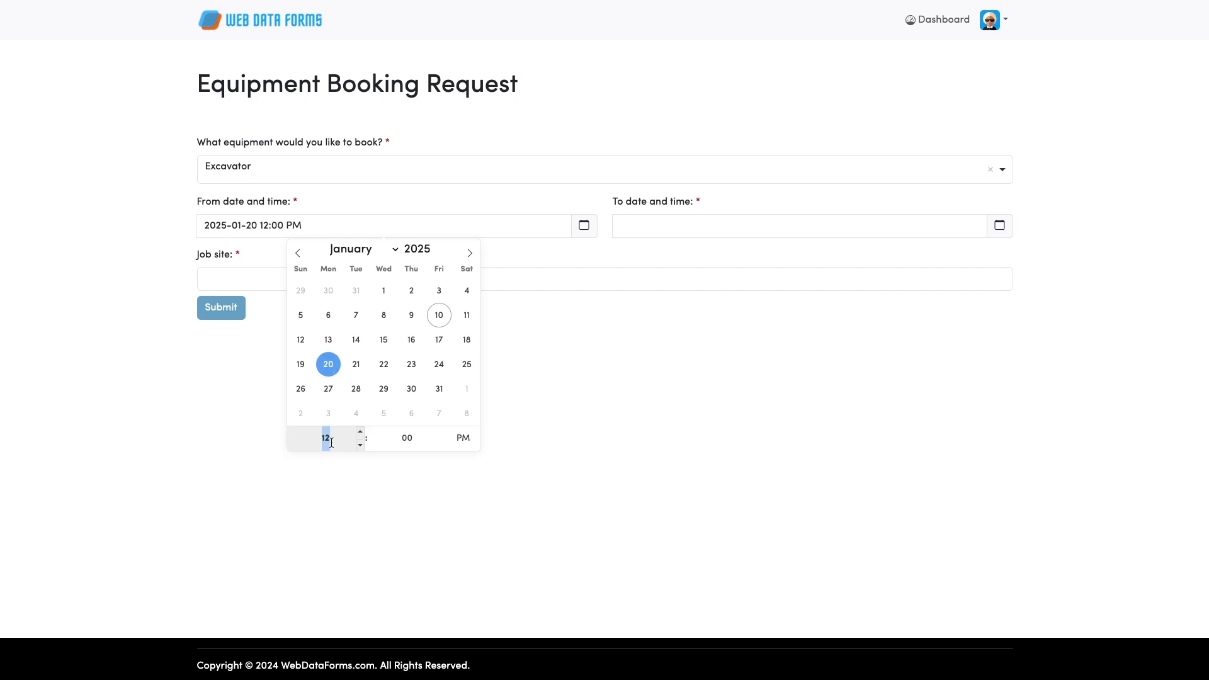
click(360, 433)
click(360, 432)
click(361, 432)
click(361, 432)
click(361, 432)
click(361, 432)
click(361, 432)
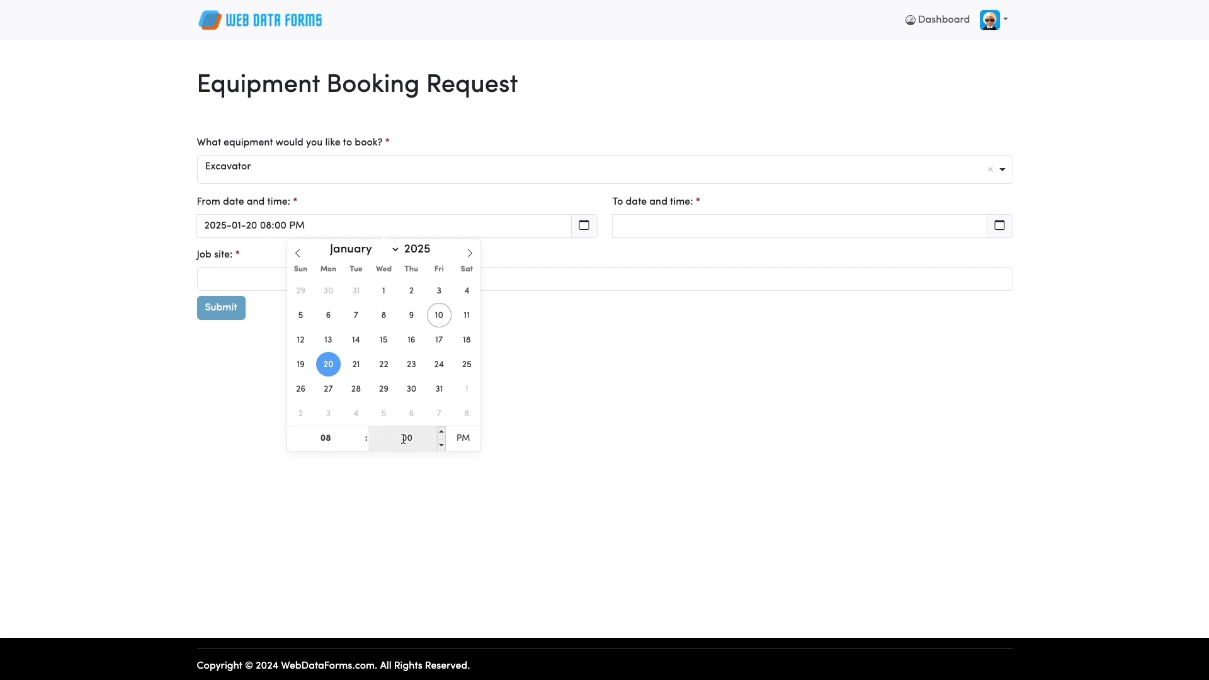
click(463, 440)
click(542, 427)
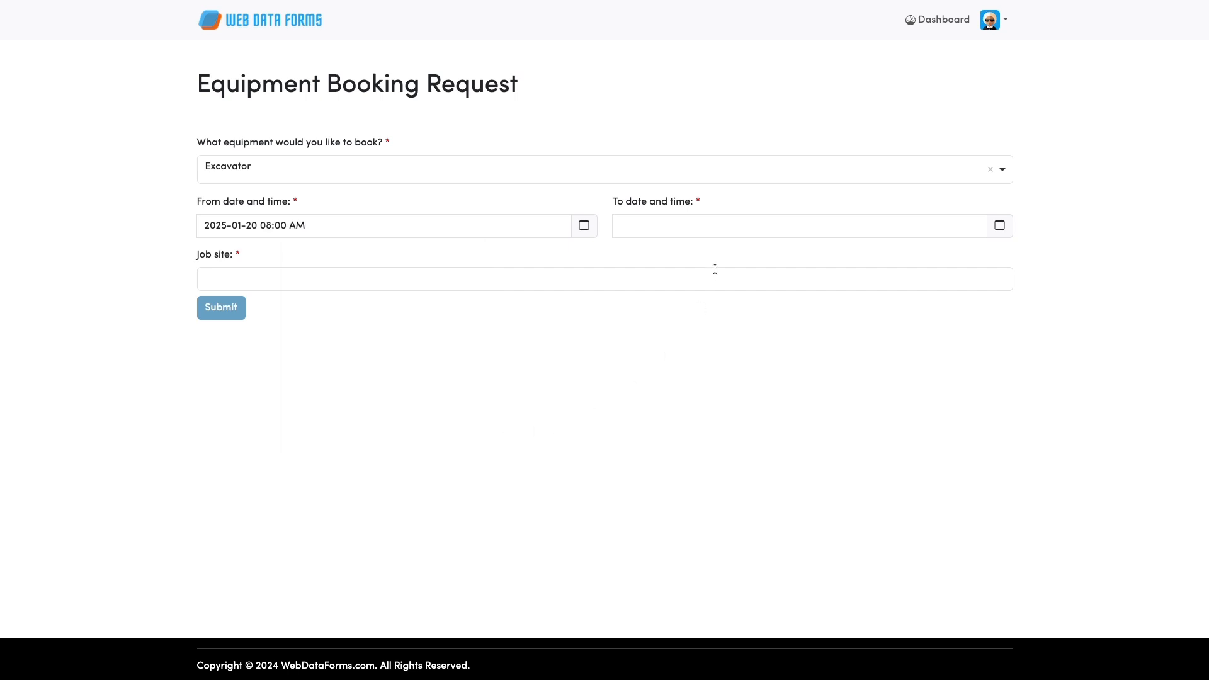
Set the end date to January 21, enter job site 'King Street', and submit the request.
click(687, 233)
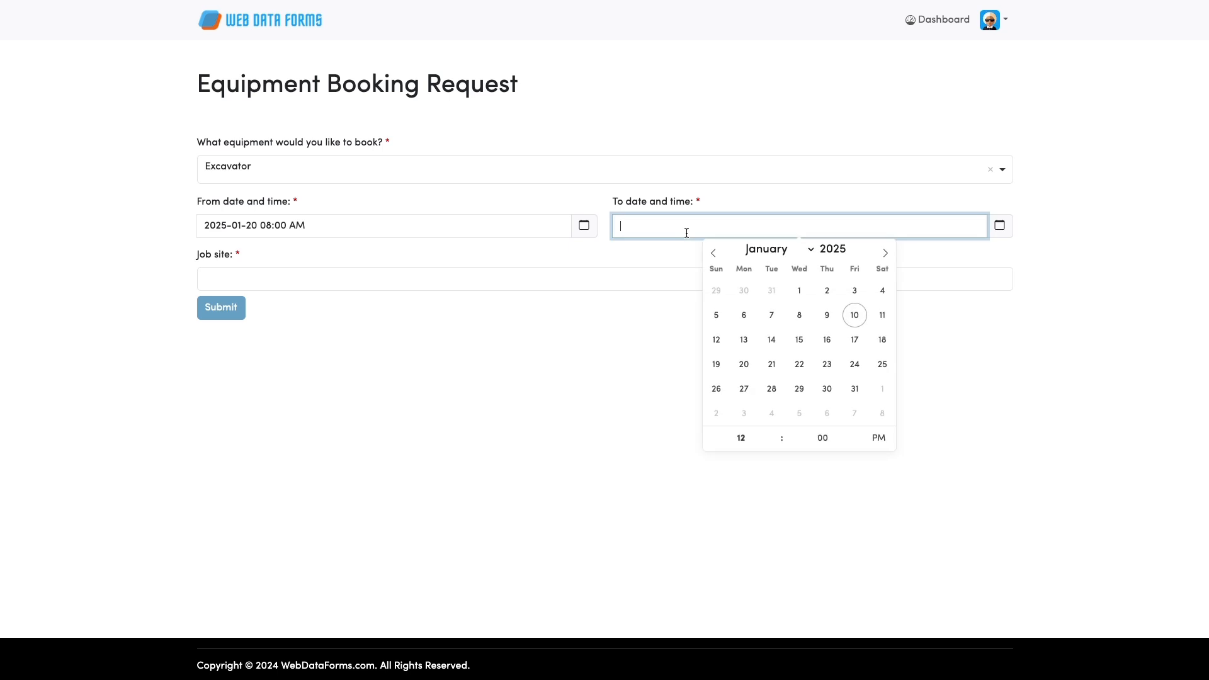
click(773, 365)
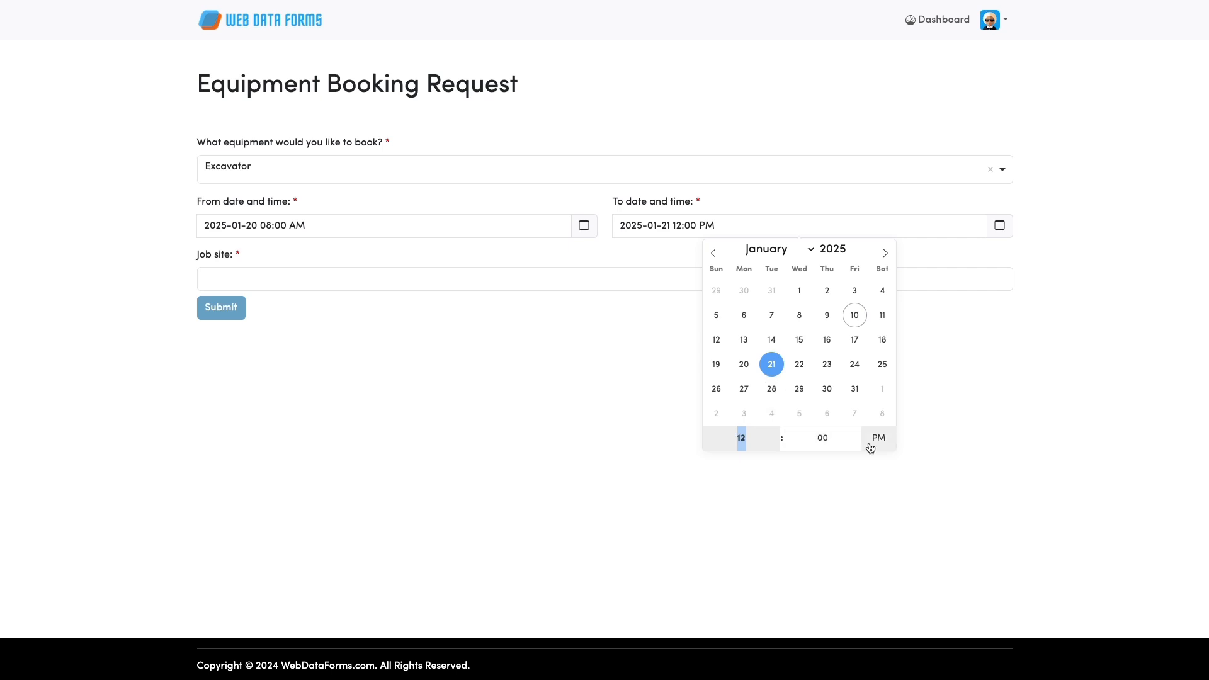
click(961, 421)
click(407, 280)
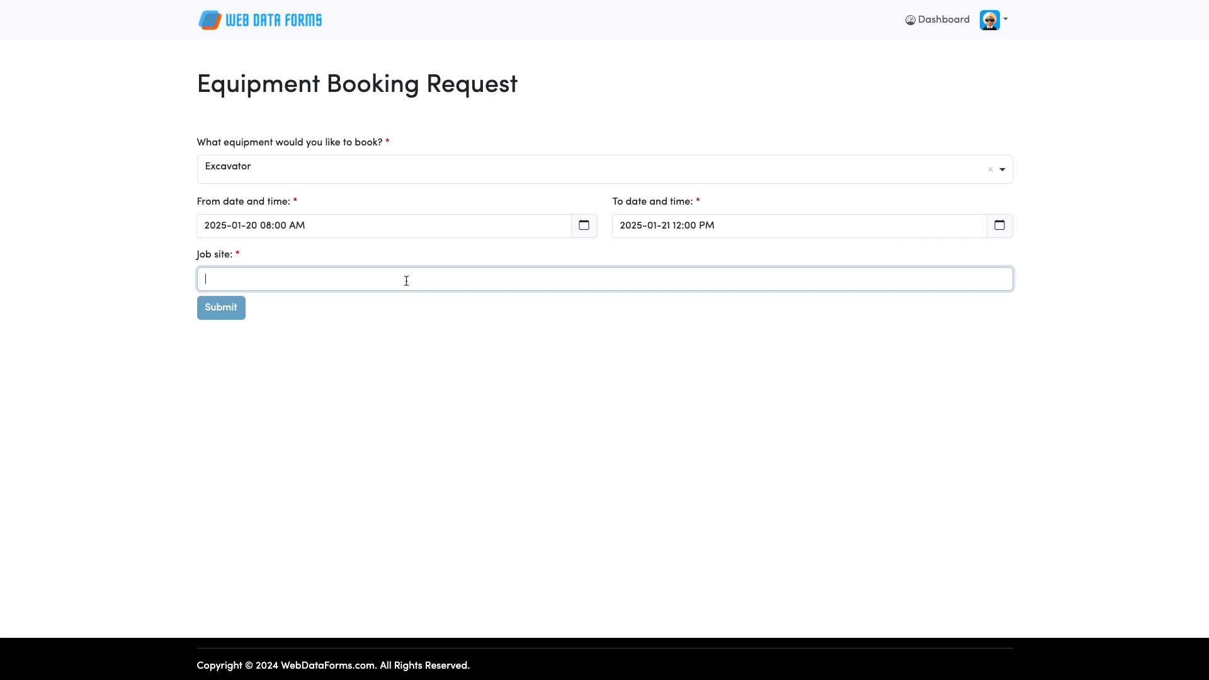
text(King )
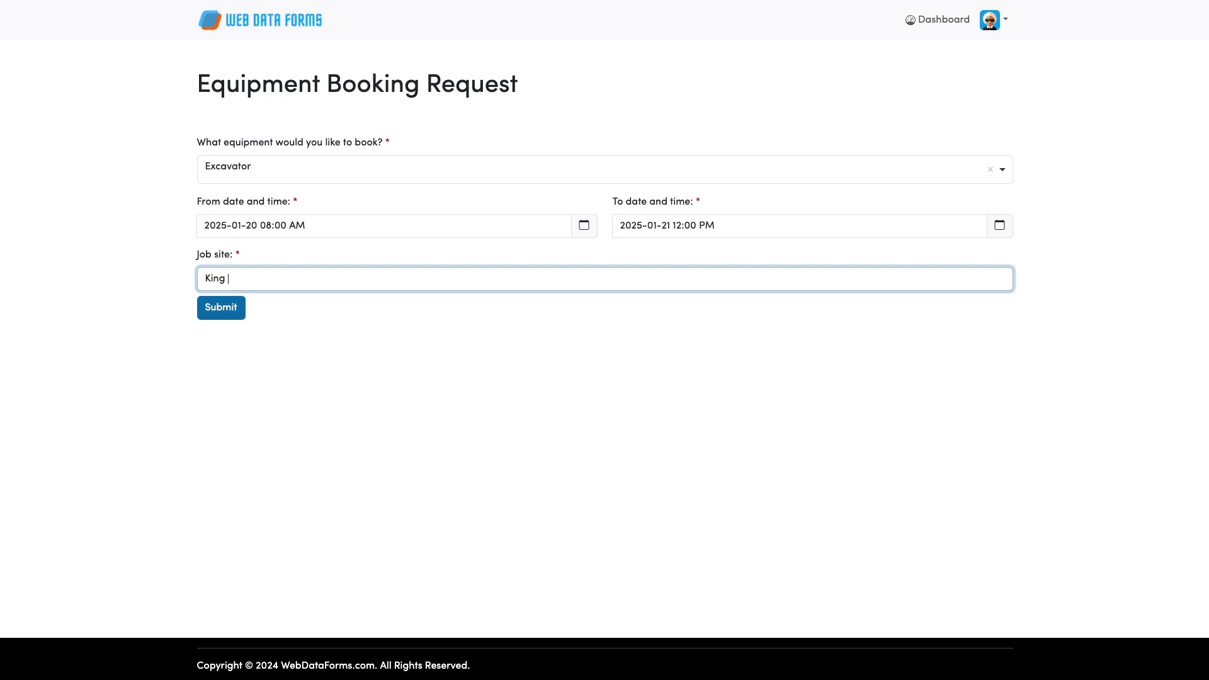
text(Street)
click(229, 313)
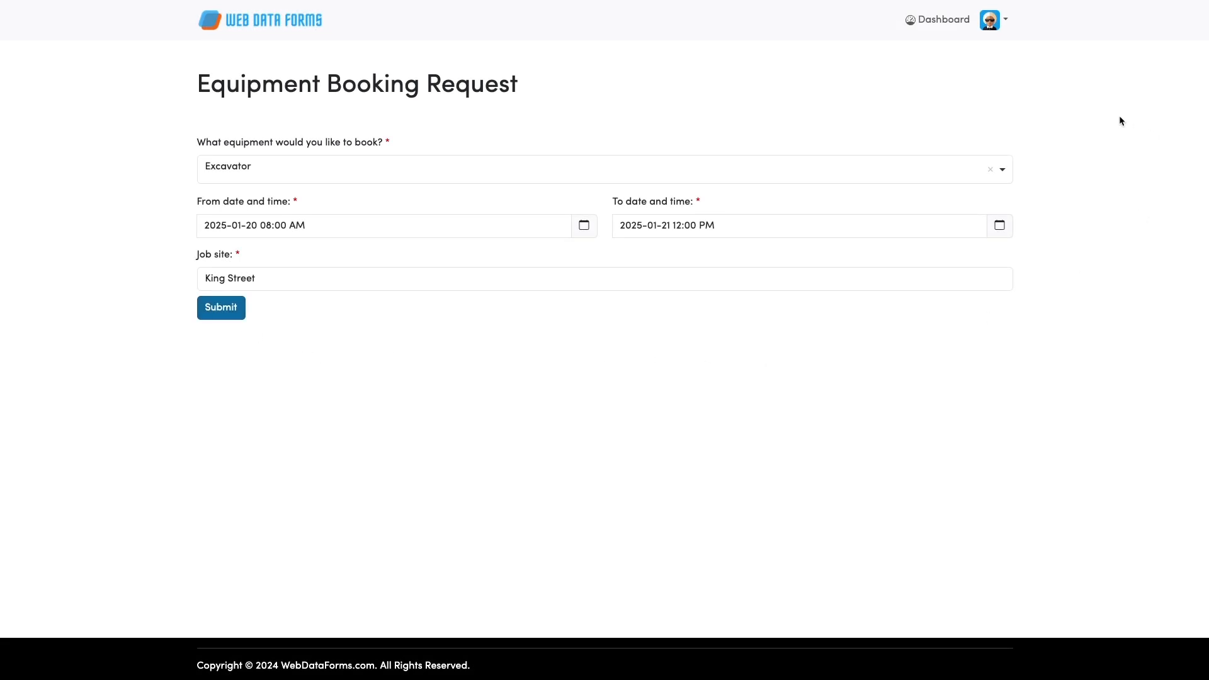
Log out of the invited user's account and return to the sign-in page.
click(990, 25)
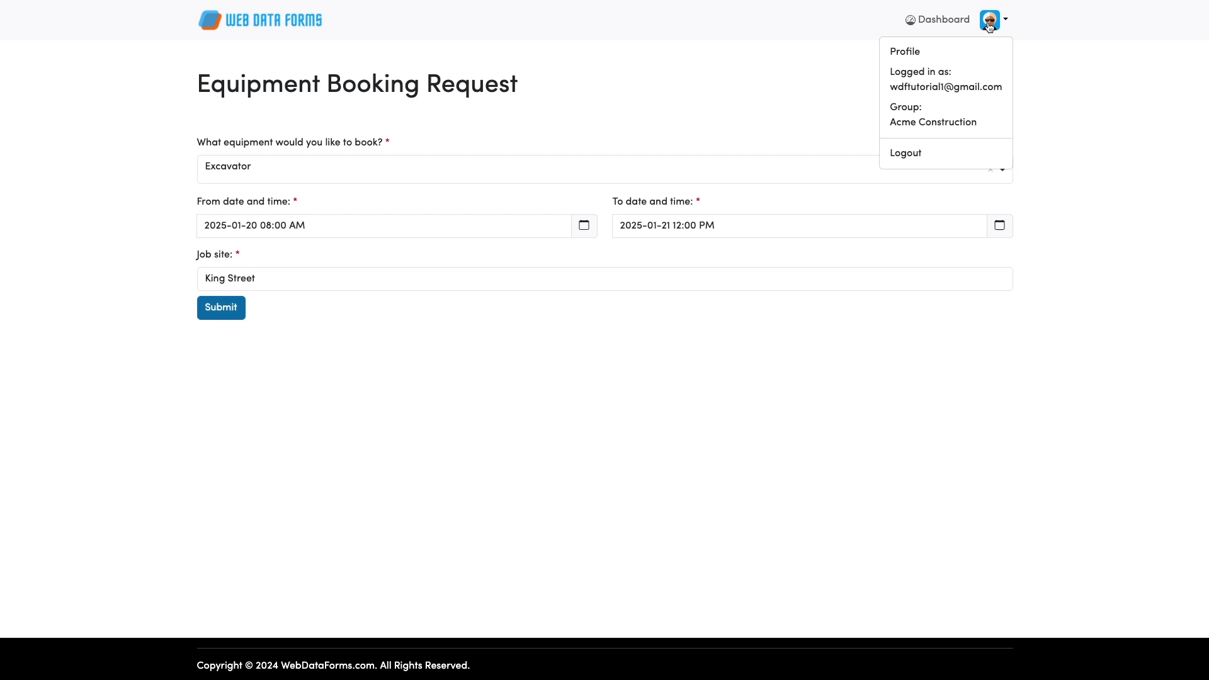
click(914, 152)
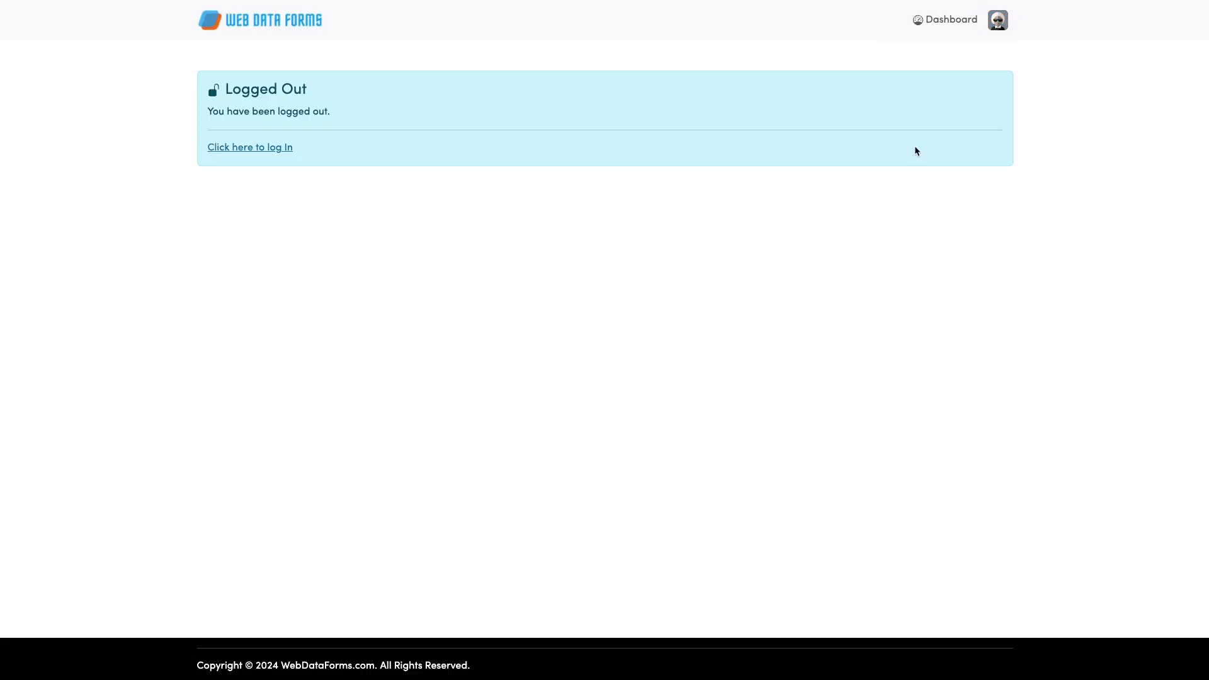
click(1000, 24)
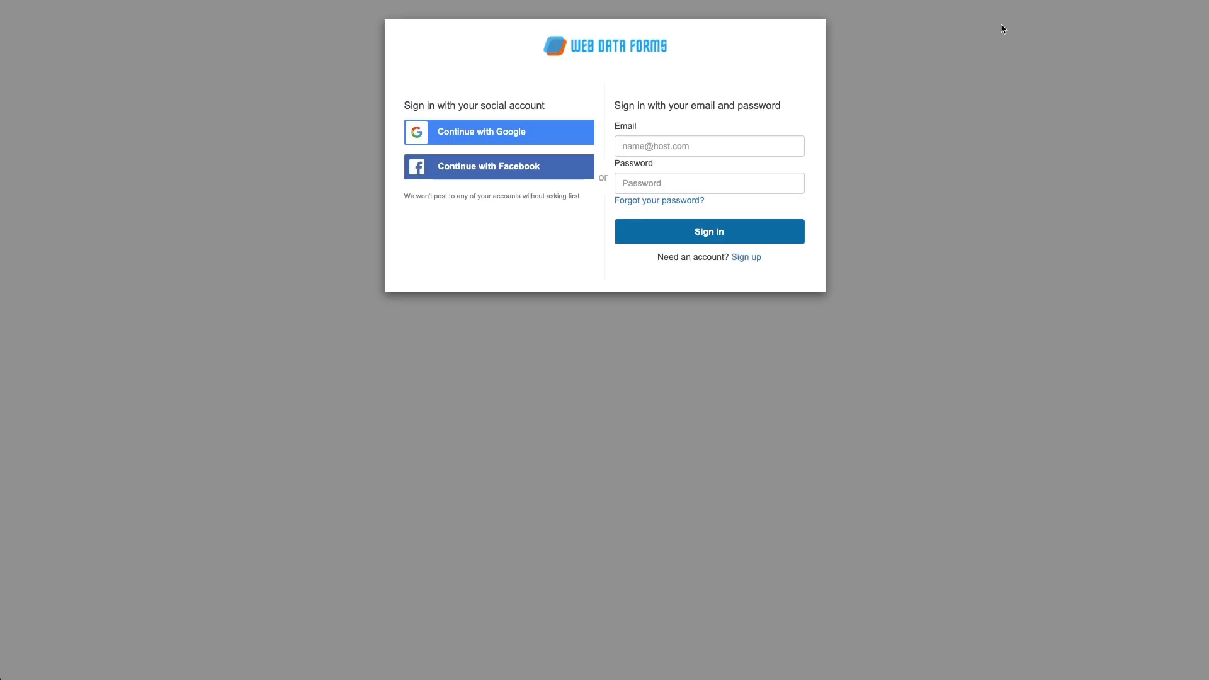
Sign in with the admin account's e-mail address and password.
click(648, 146)
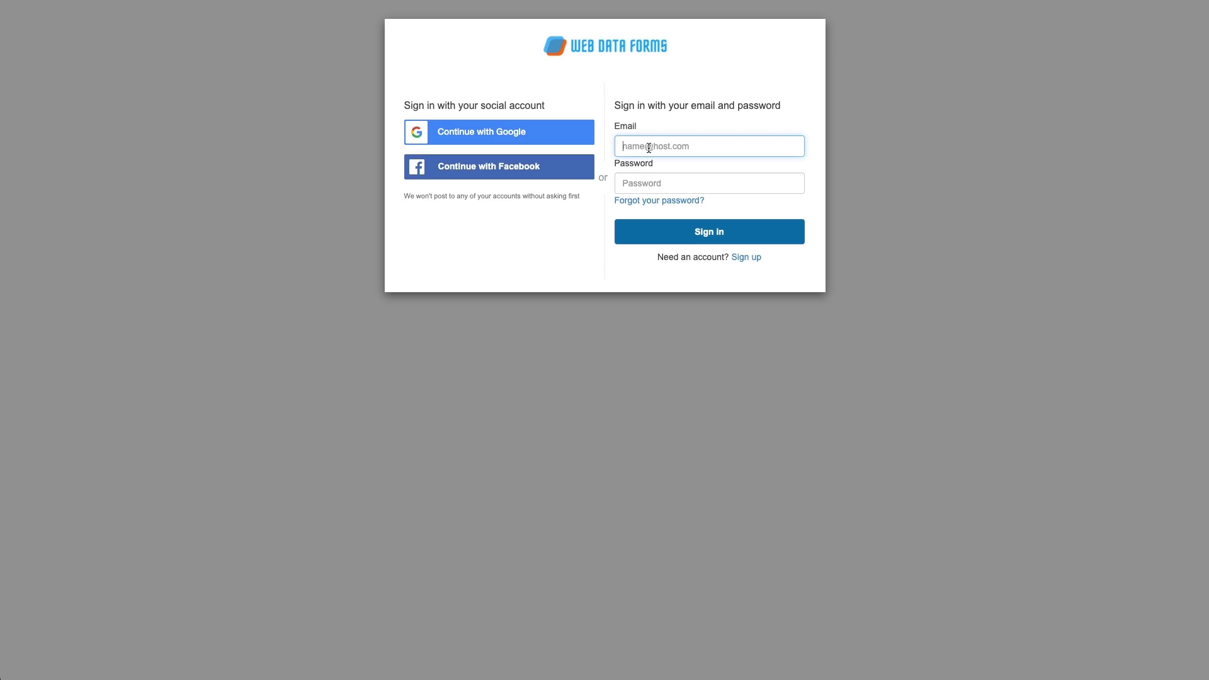
click(648, 186)
text(•)
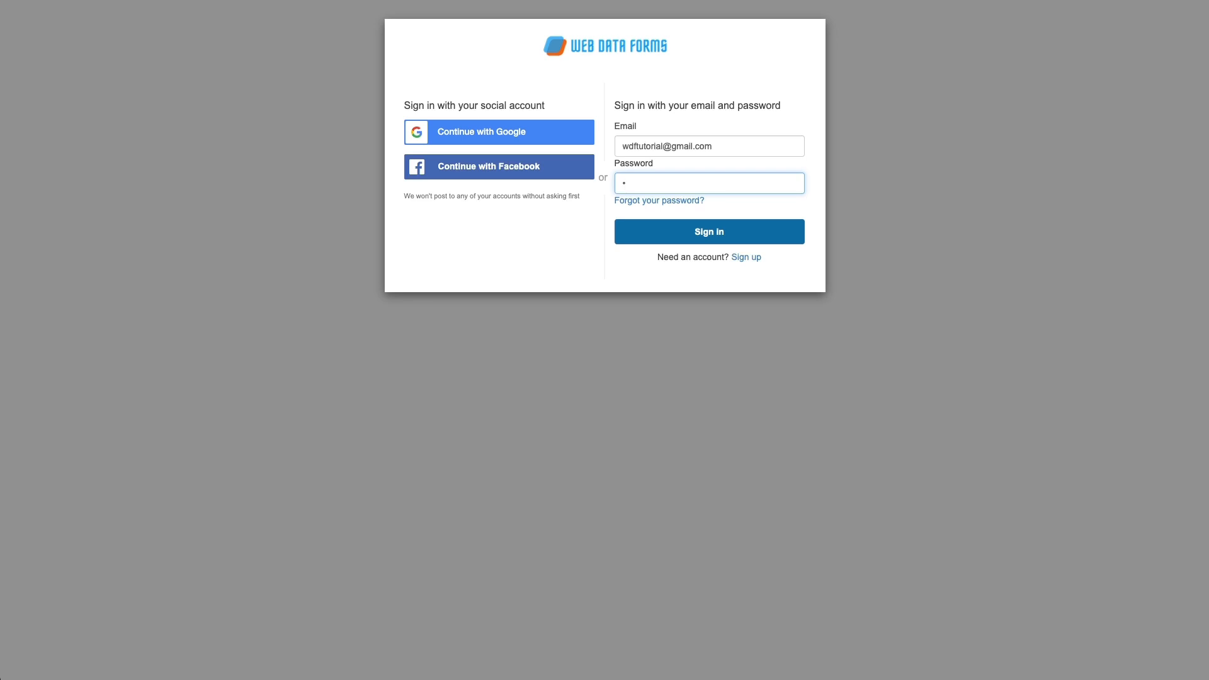
text(••••••••••)
key(Return)
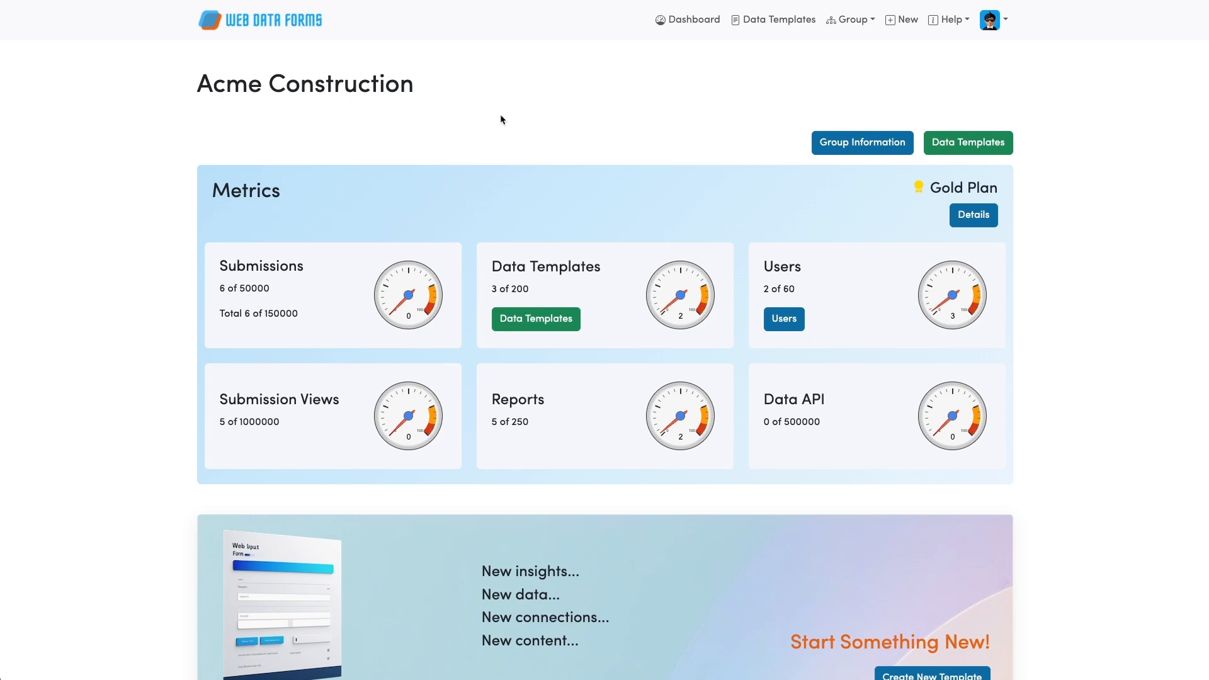
Go to Private › Equipment › Booking › Equipment Booking Request and list its submissions.
scroll(500, 114, down, 1)
scroll(500, 115, up, 1)
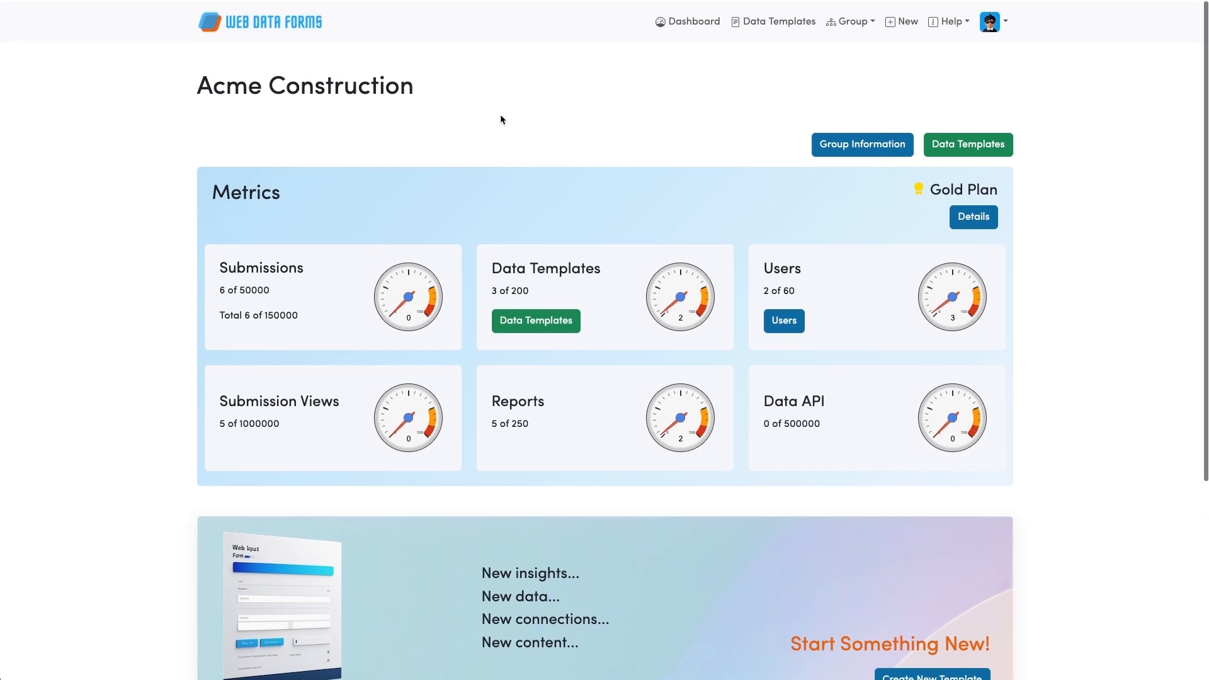
click(995, 152)
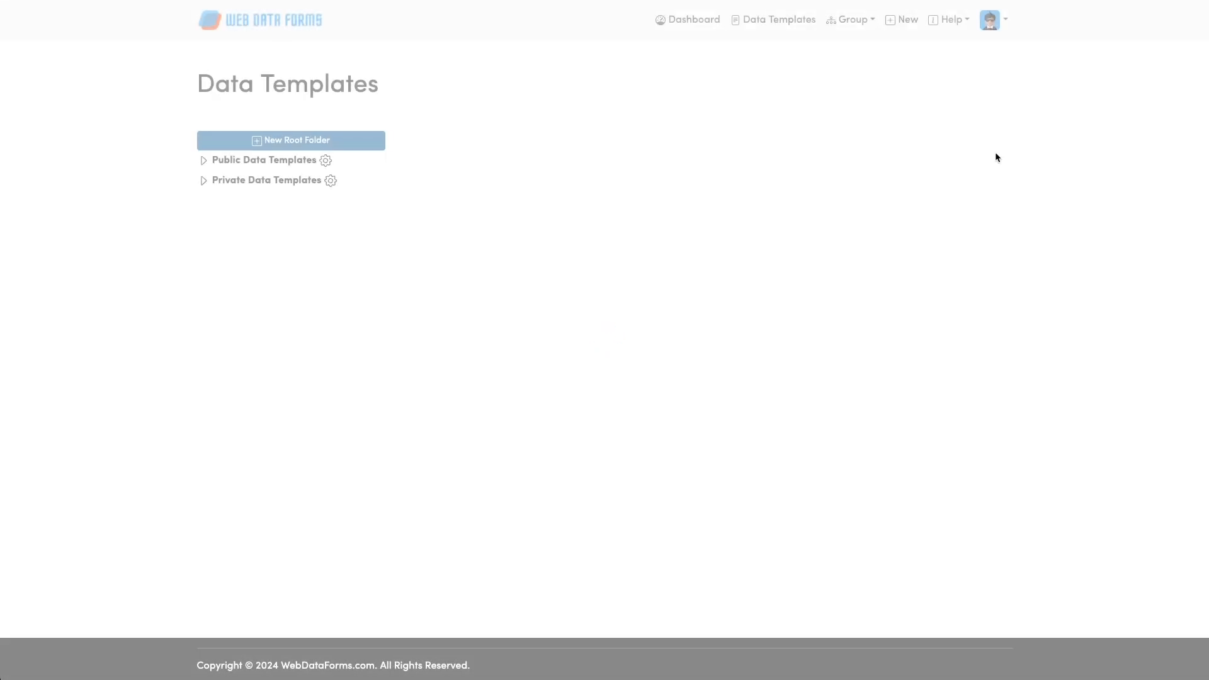
click(202, 181)
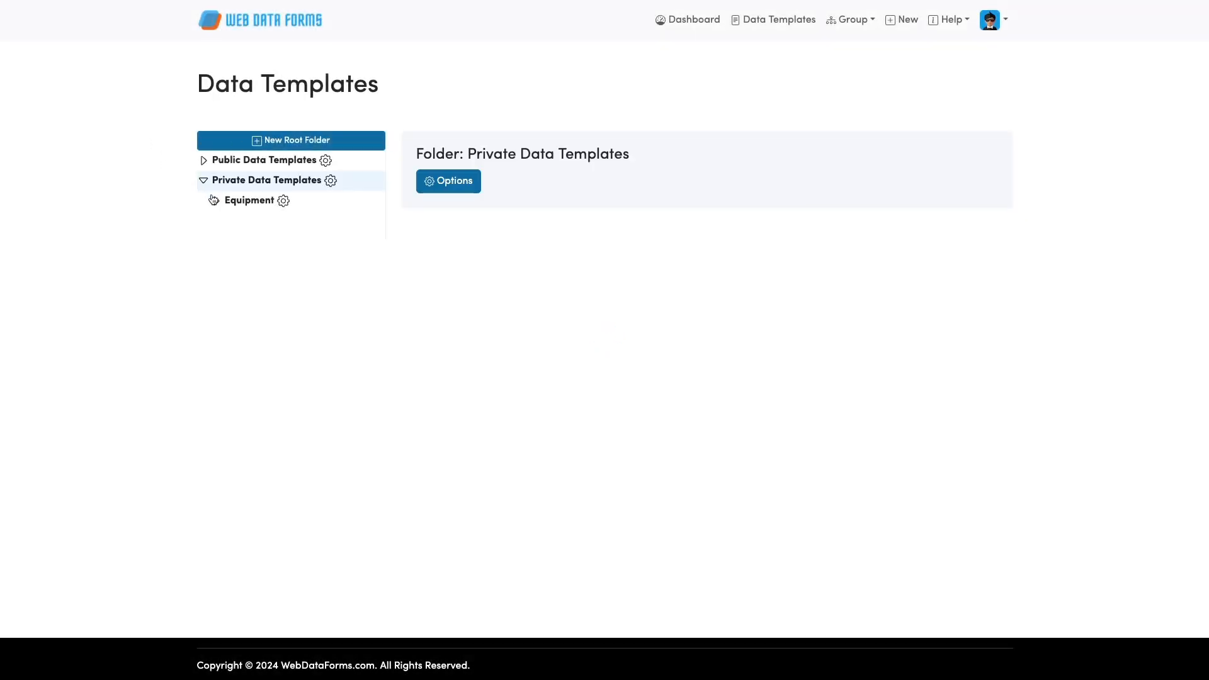
click(215, 201)
click(227, 221)
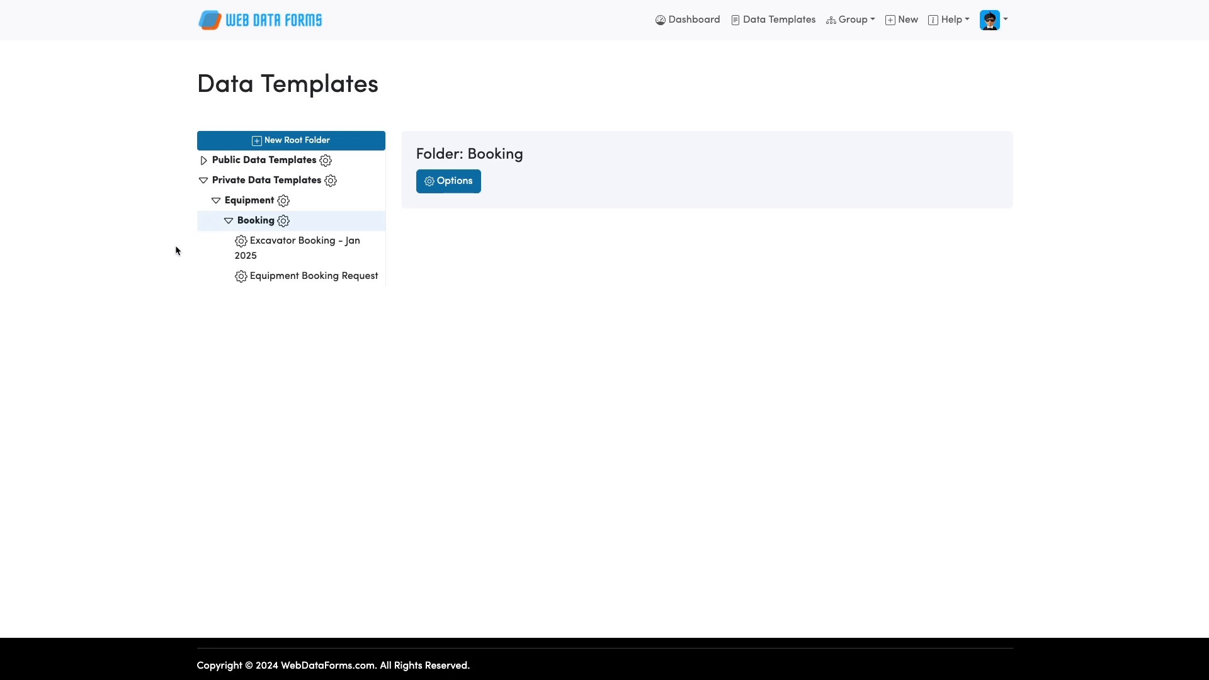
click(300, 279)
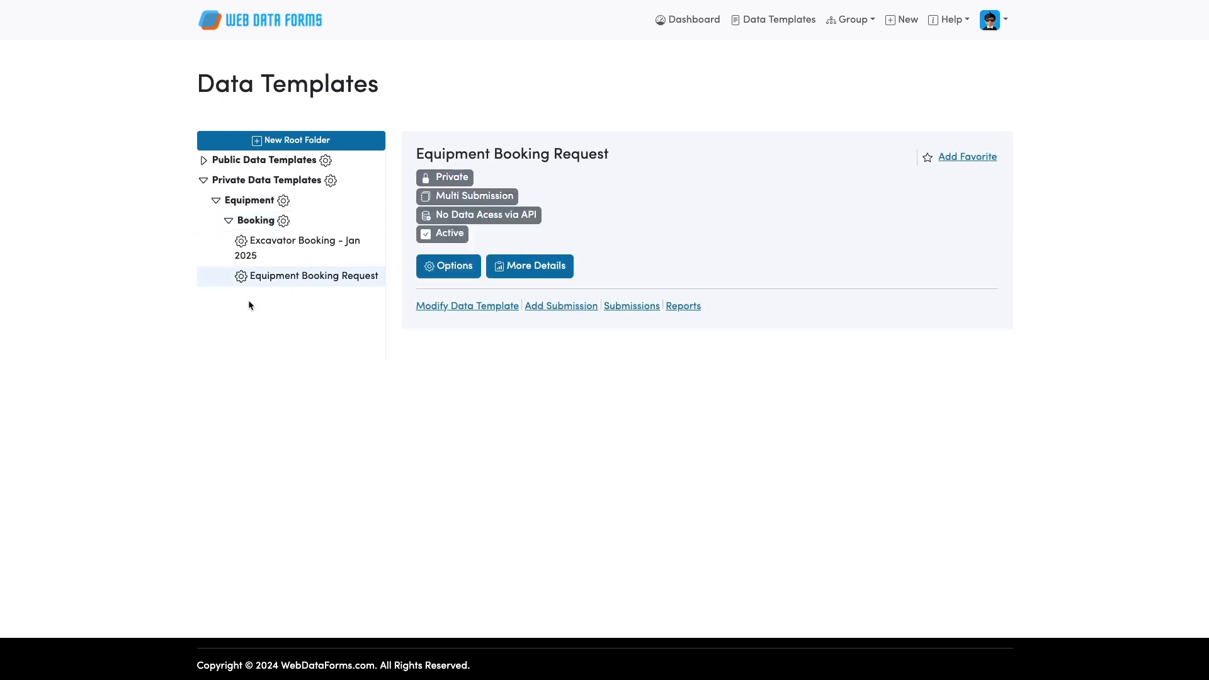
click(630, 308)
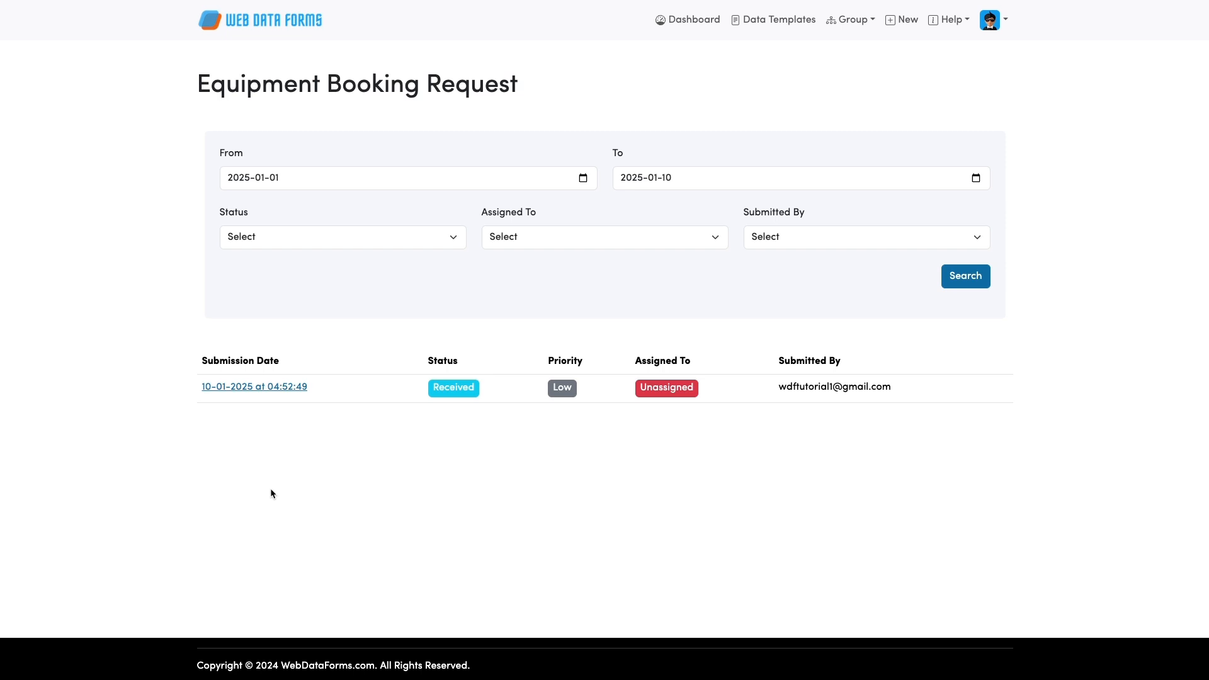
Open the 10-01-2025 submission, set its status to In Progress, and update it.
click(288, 386)
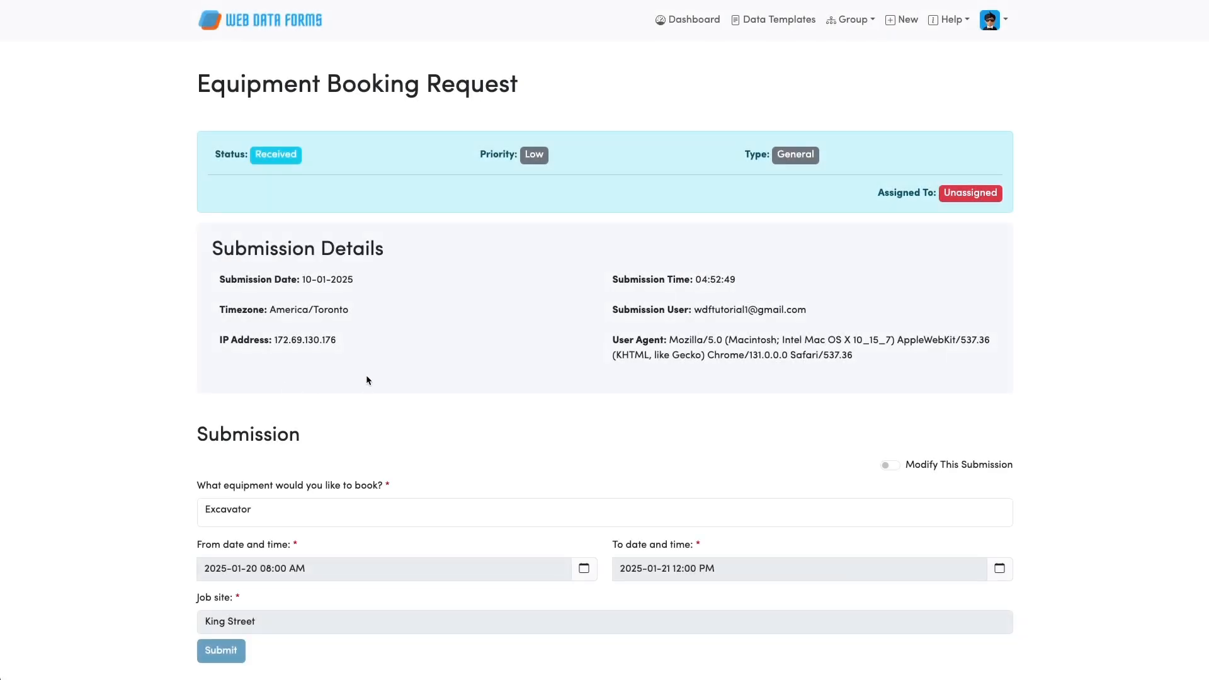
scroll(366, 379, down, 4)
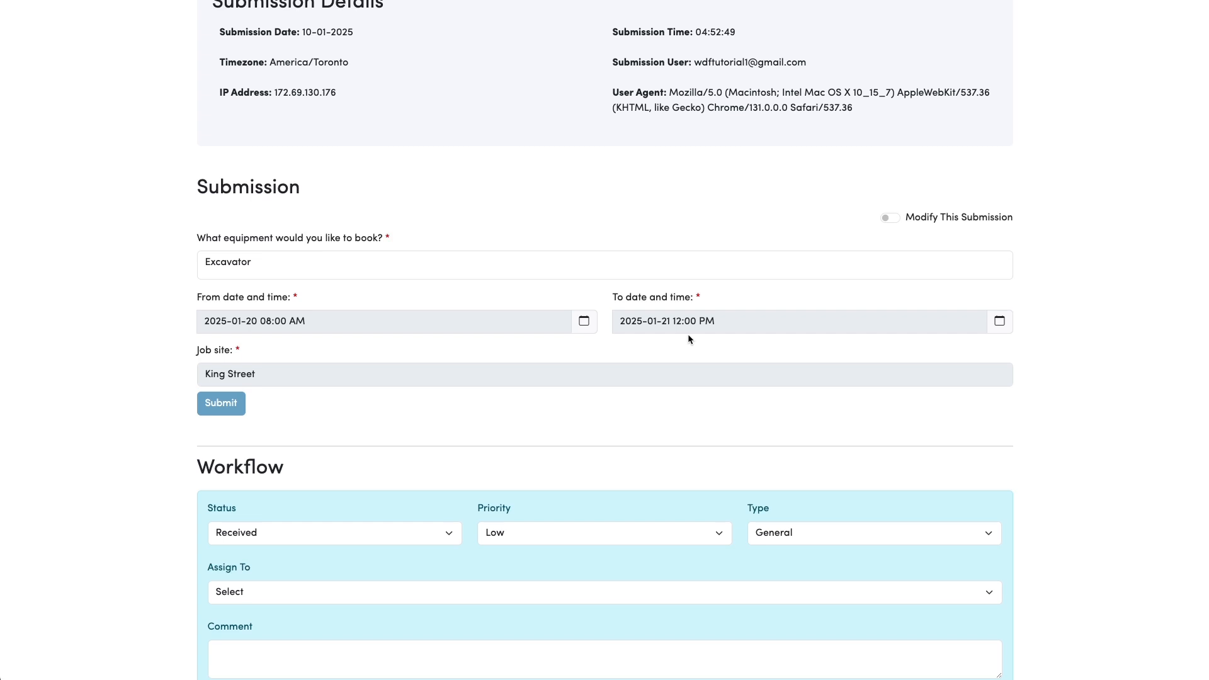
scroll(502, 394, down, 1)
scroll(502, 394, down, 1)
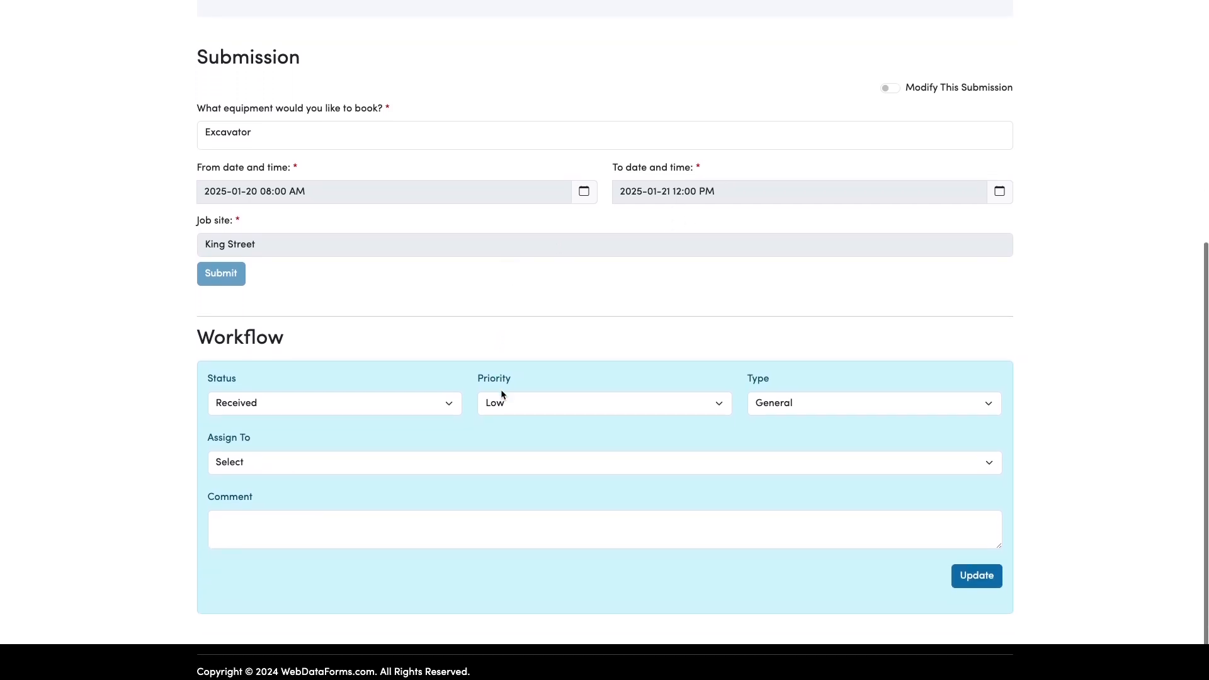
click(272, 403)
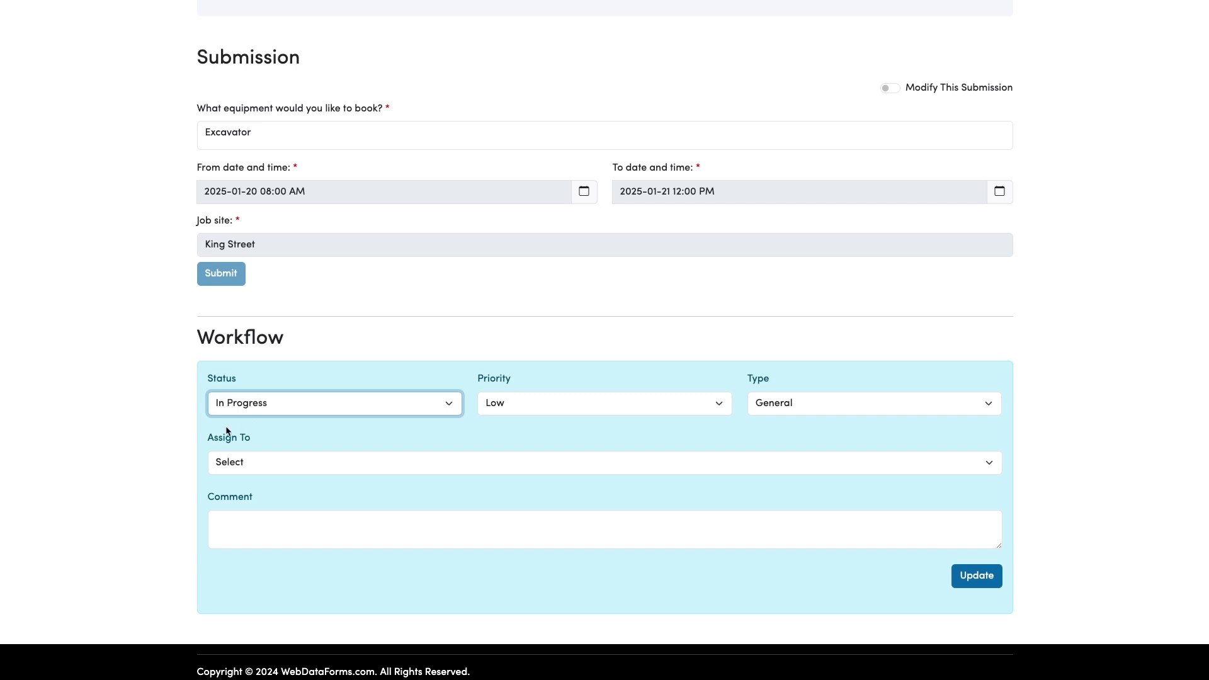
click(977, 577)
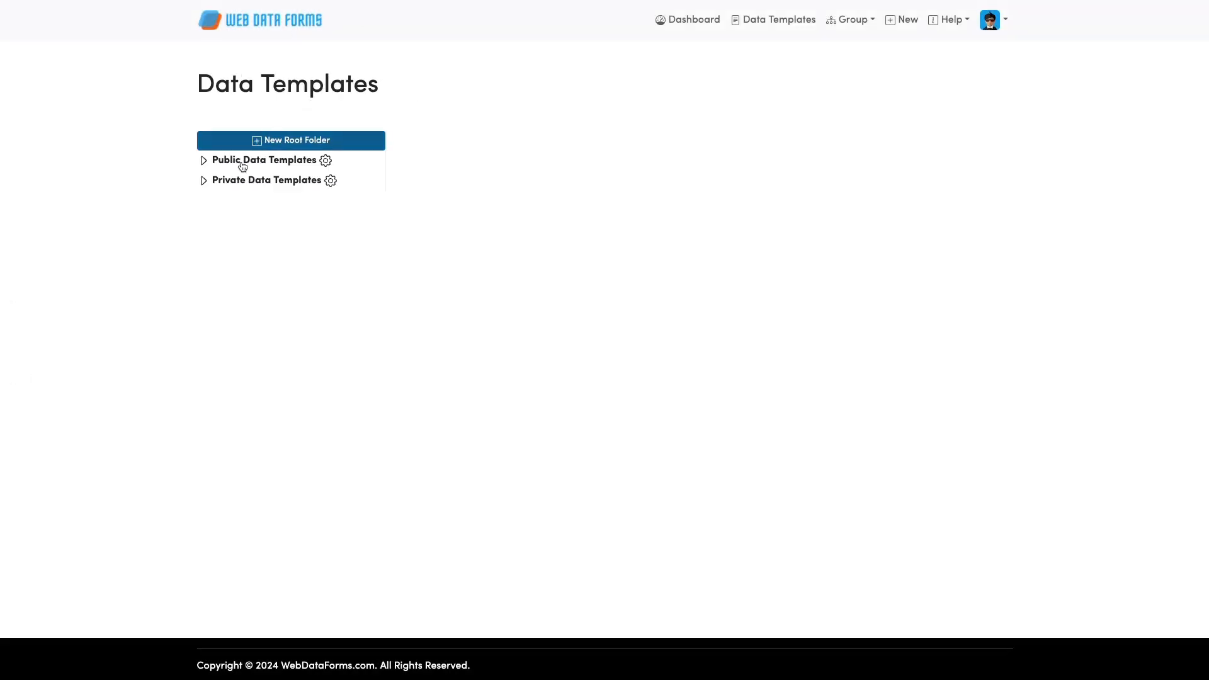
Expand Private › Equipment › Booking and select the Excavator Booking - Jan 2025 template.
click(243, 180)
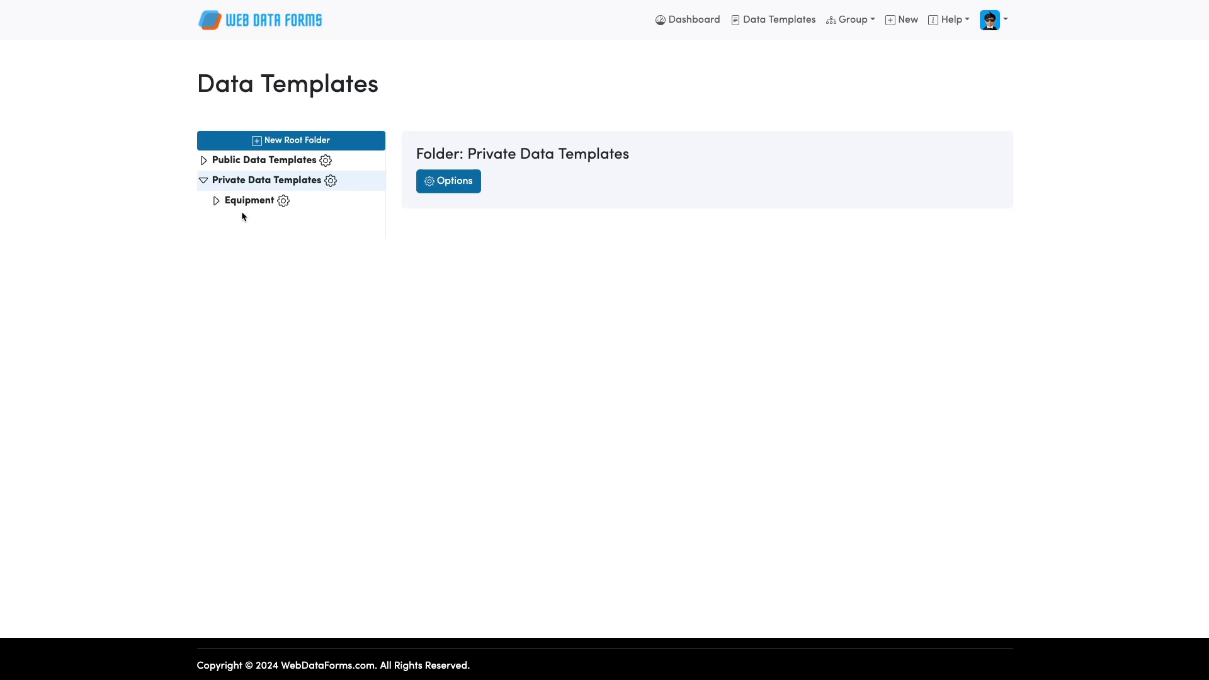
click(244, 201)
click(245, 222)
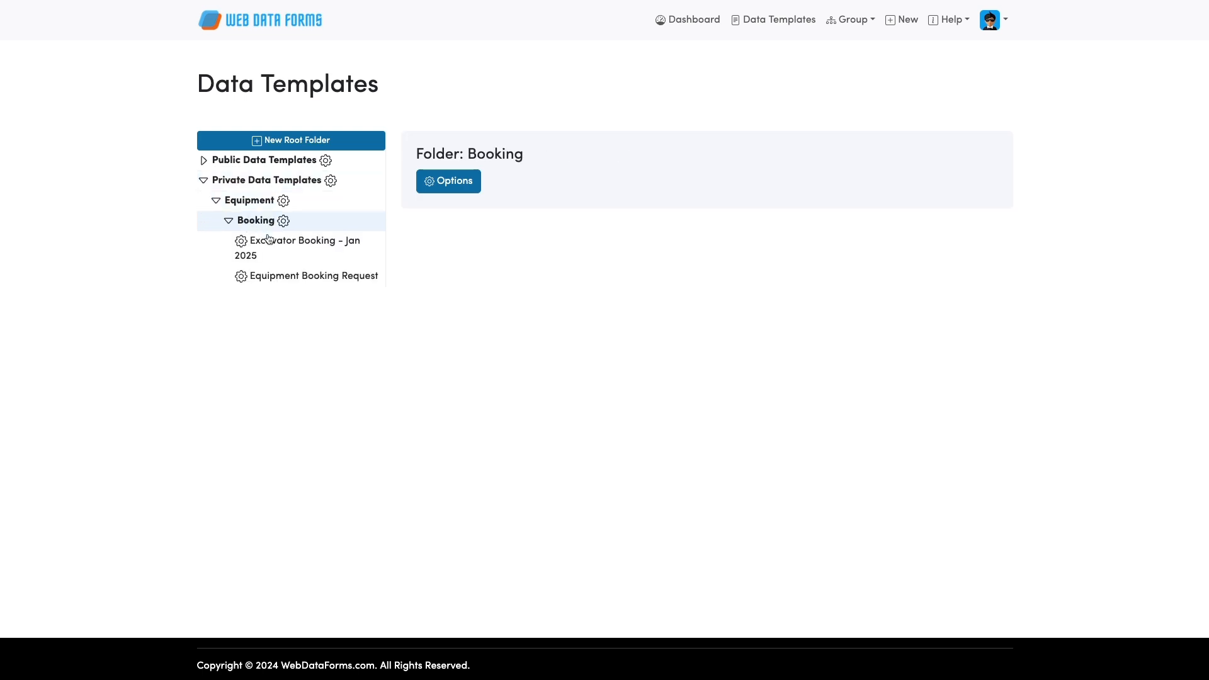
click(269, 240)
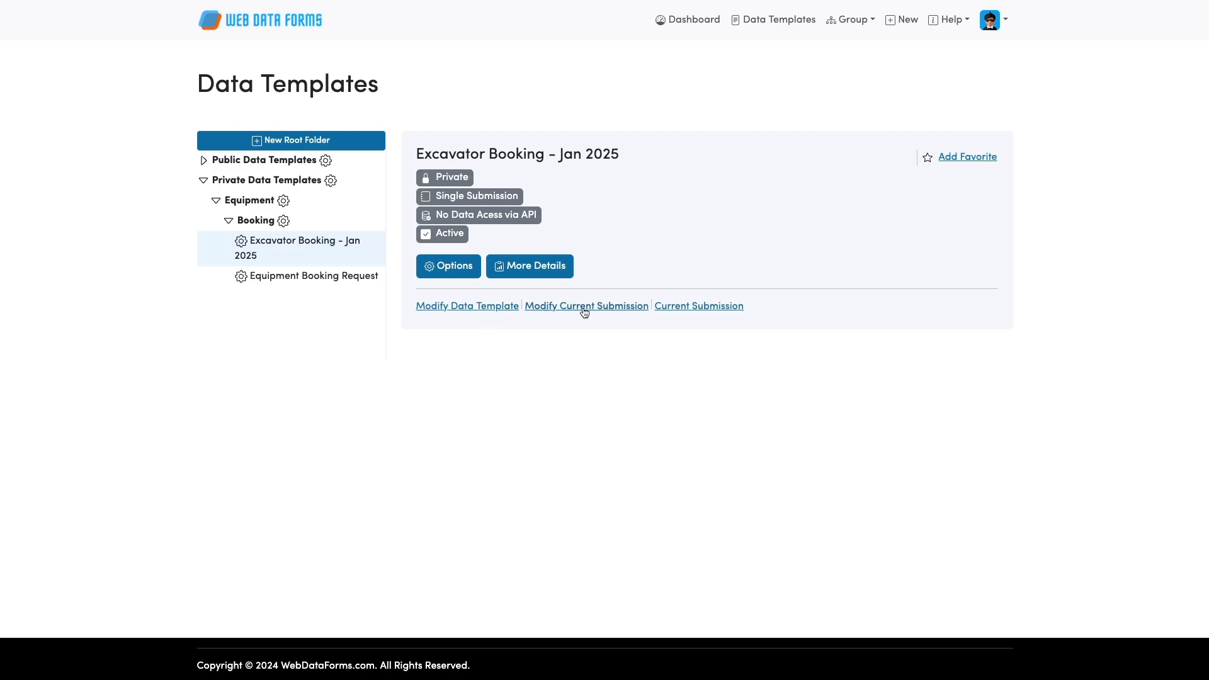
Edit the current calendar, marking both January 20 slots booked with morning note 'King'.
click(563, 311)
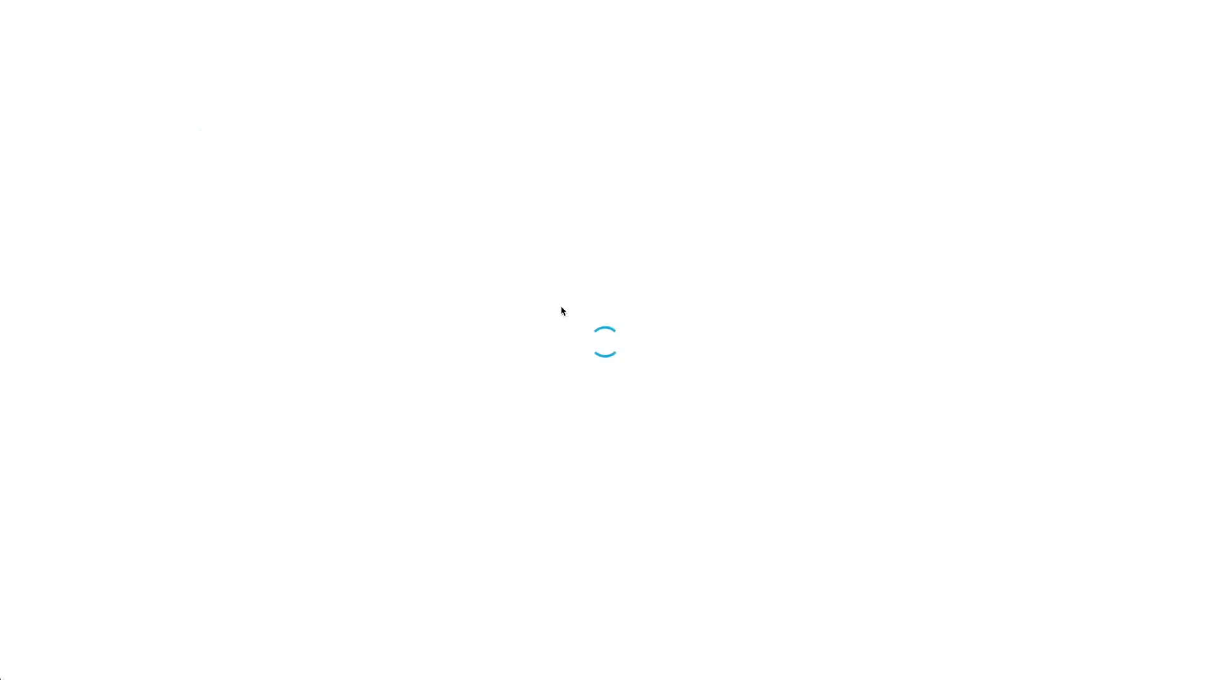
scroll(563, 310, down, 2)
scroll(562, 311, down, 4)
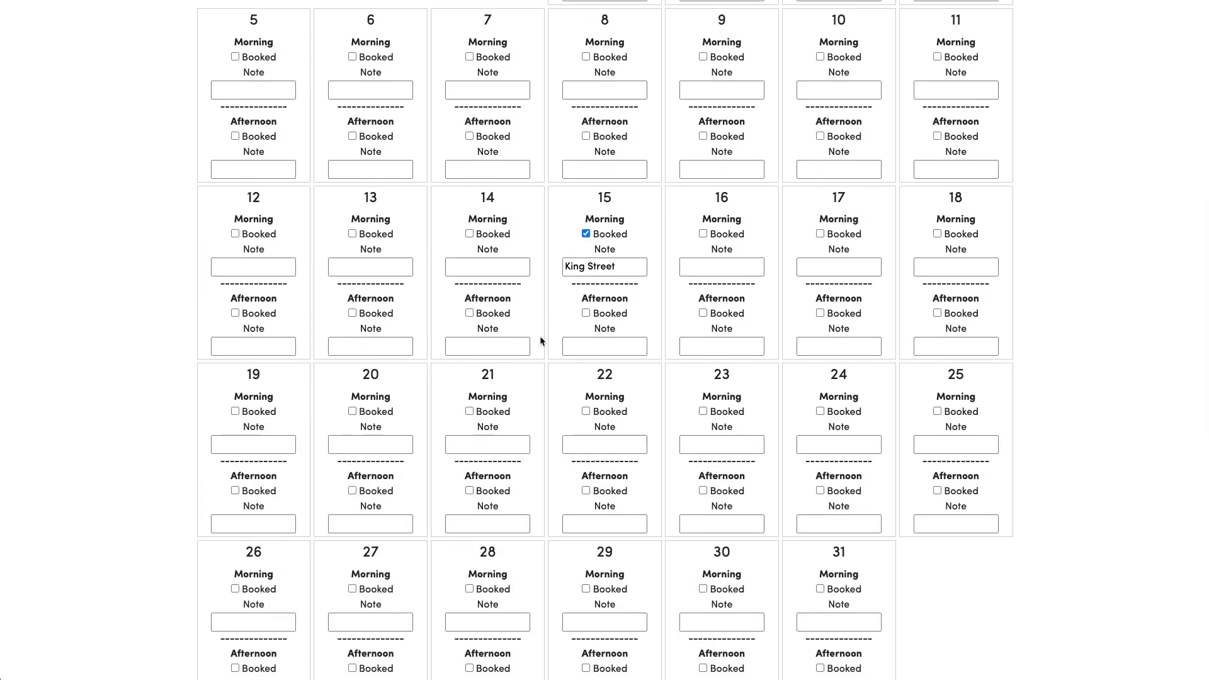
scroll(538, 338, down, 1)
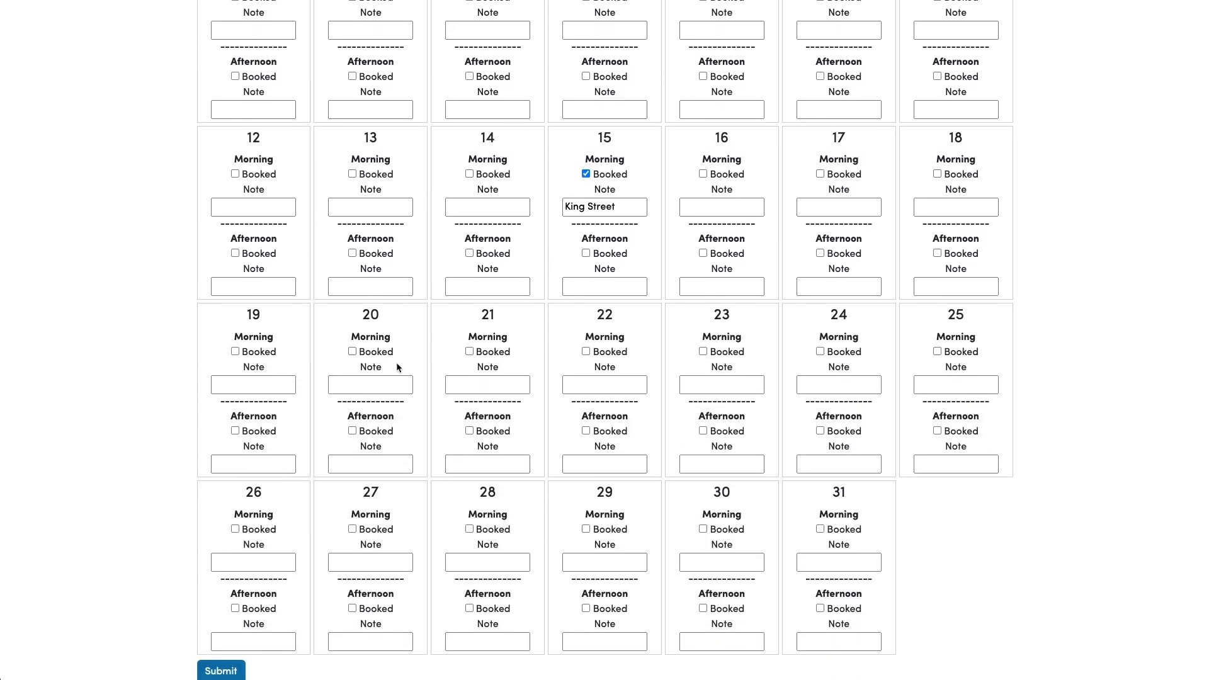
click(352, 352)
click(352, 431)
click(370, 385)
click(371, 386)
text(King Street)
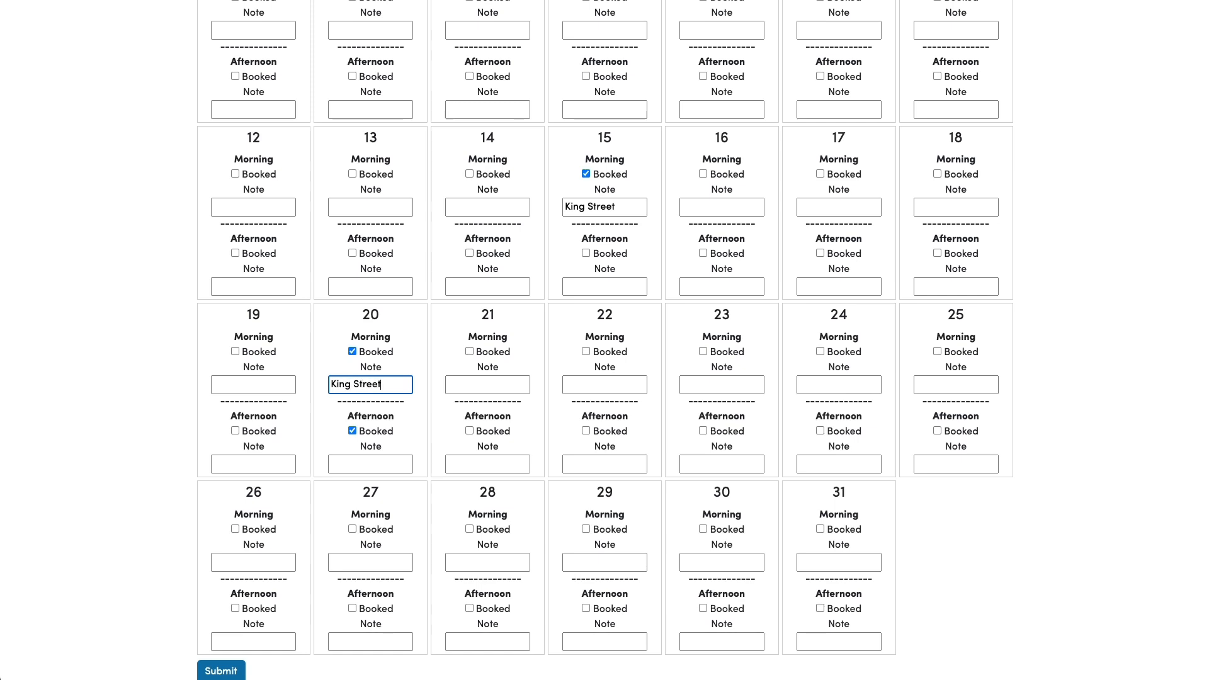
Book January 21 morning with note 'King Street' and submit the calendar.
click(469, 351)
click(469, 381)
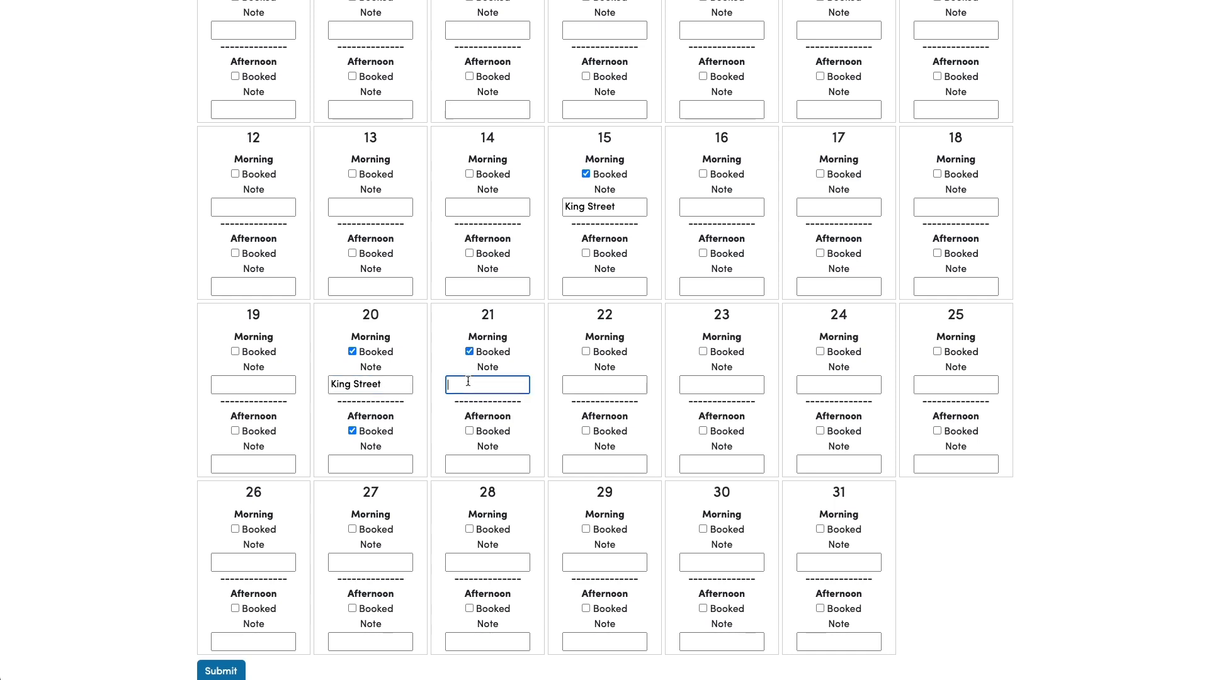
text(King Street)
scroll(478, 377, down, 1)
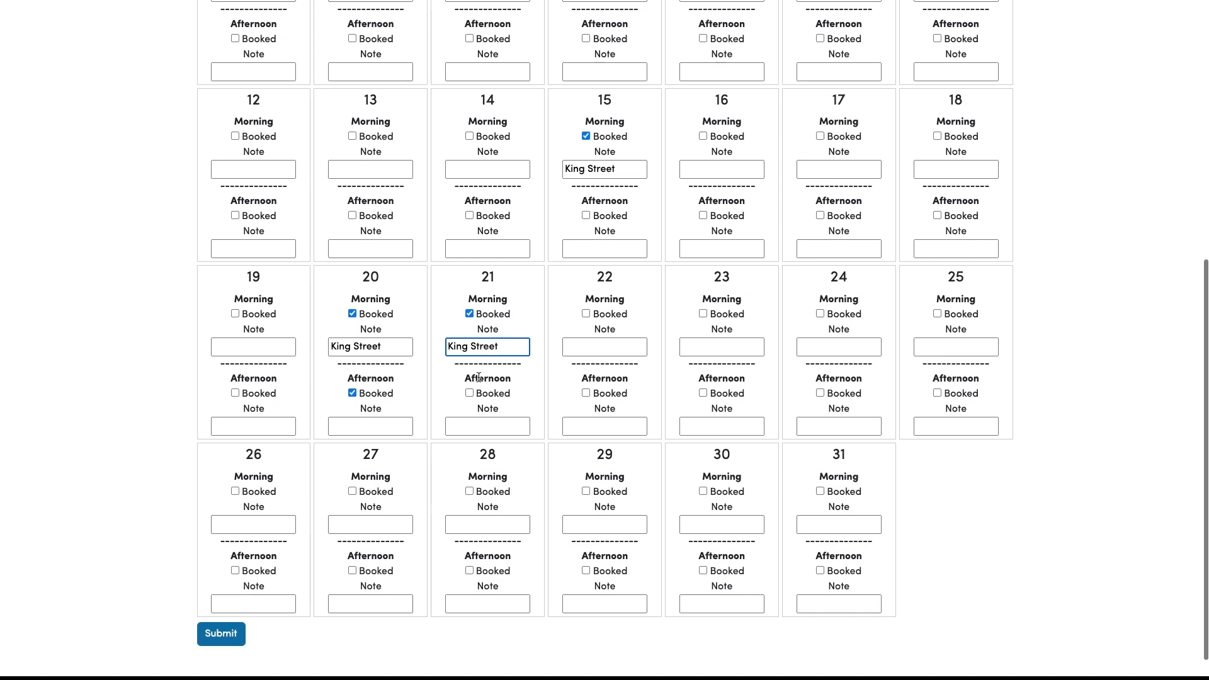
click(217, 633)
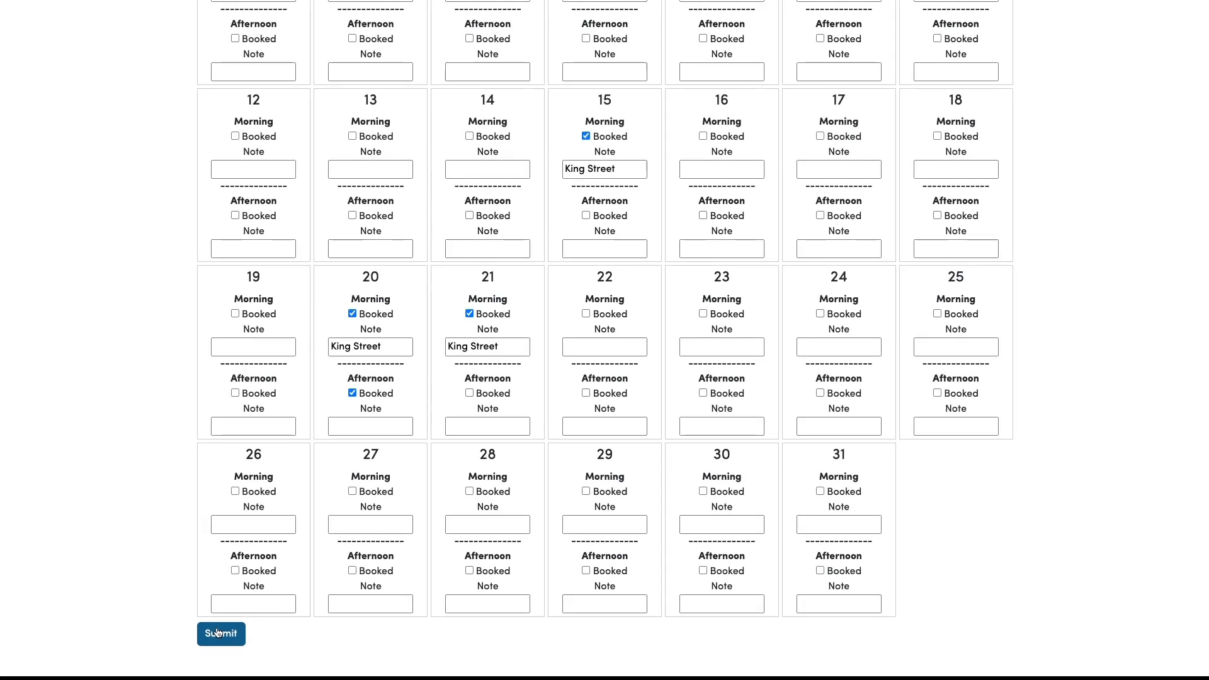
scroll(1107, 449, up, 10)
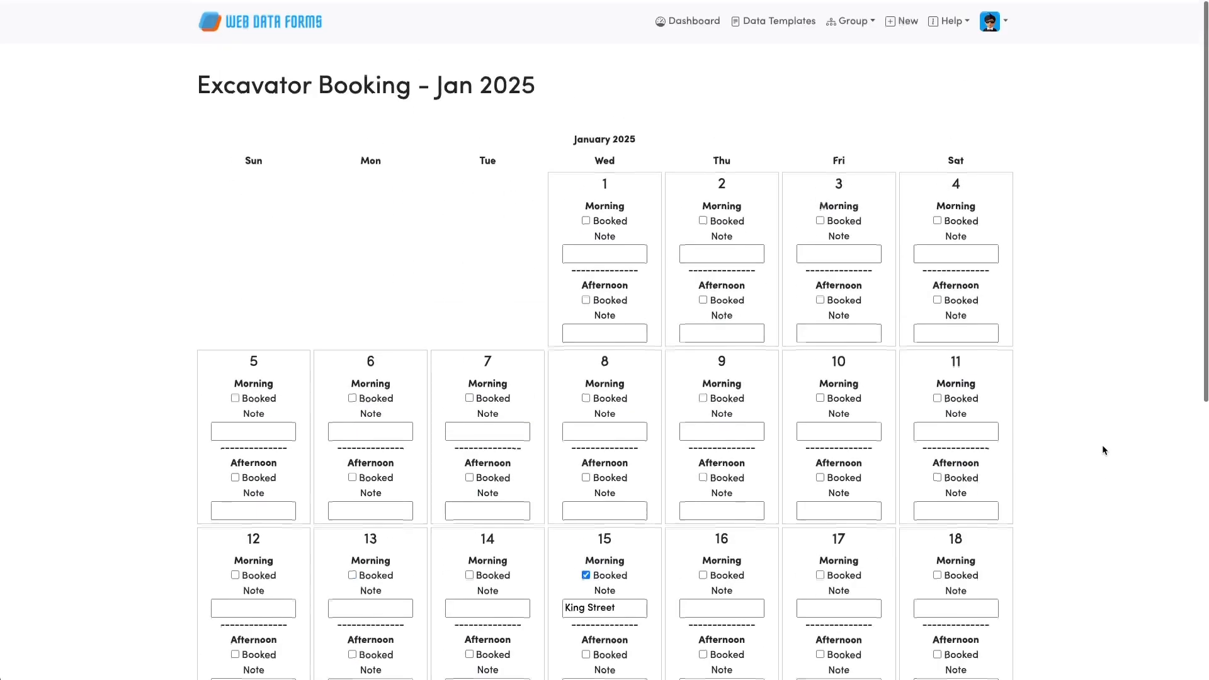
Navigate to Equipment Booking Request submissions and open the 10-01-2025 entry's details.
scroll(847, 92, left, 5)
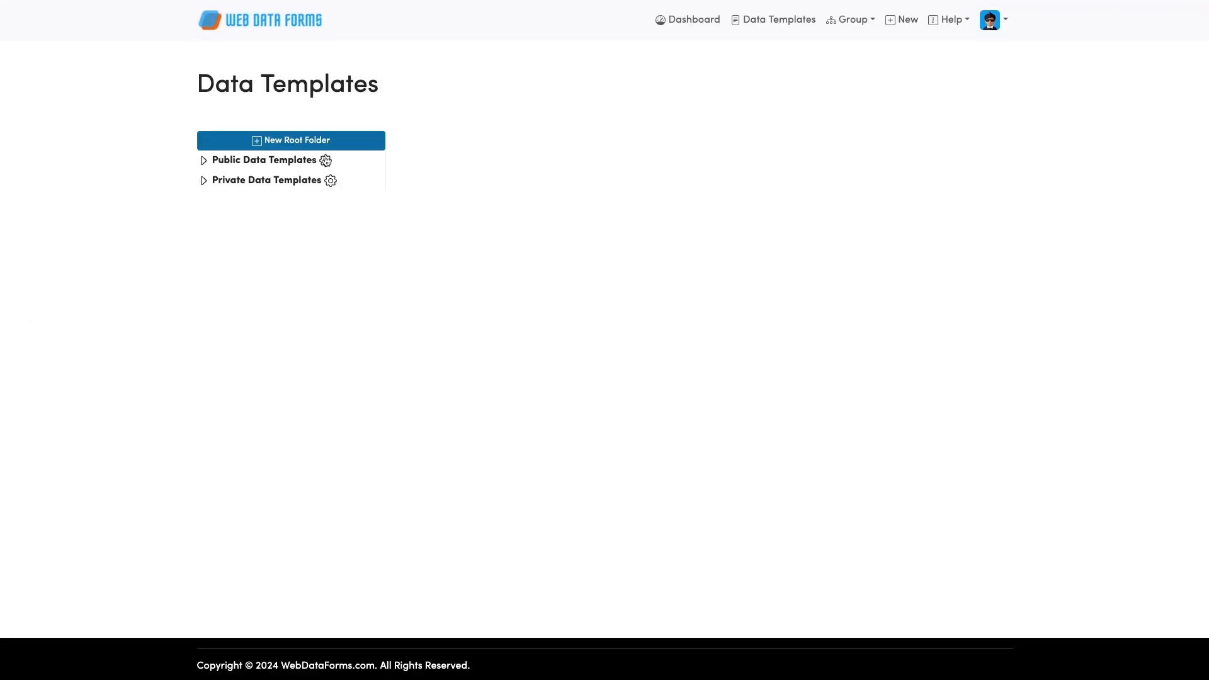
click(205, 181)
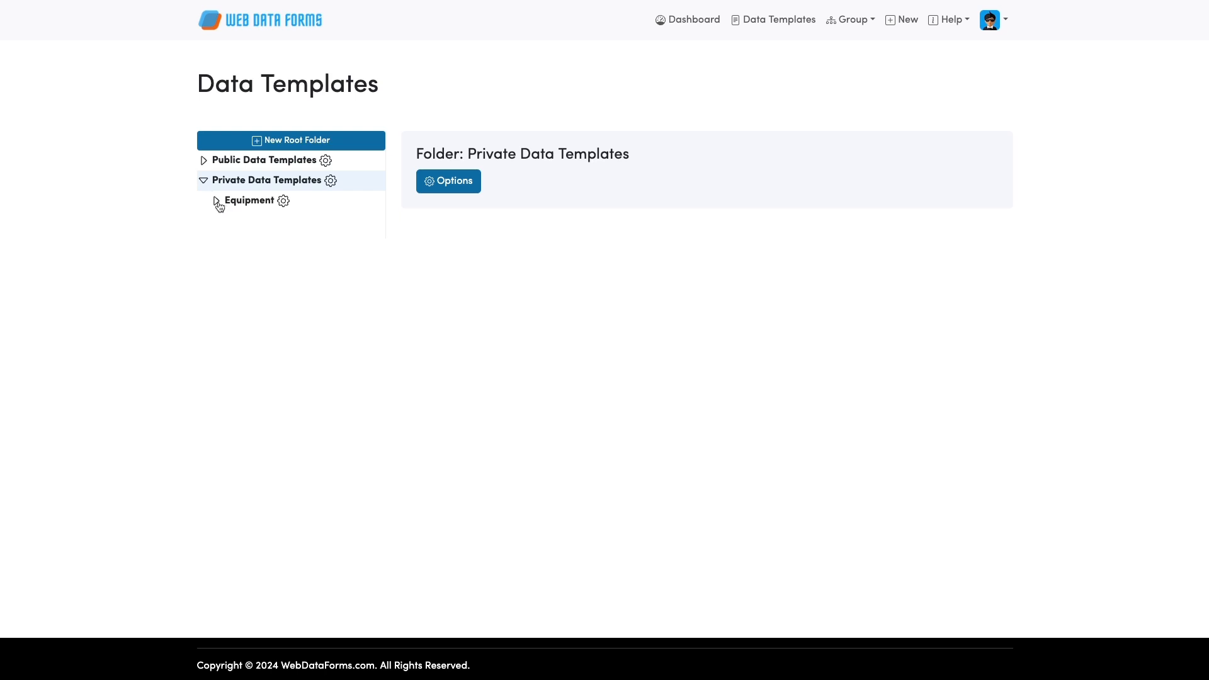
click(216, 201)
click(229, 219)
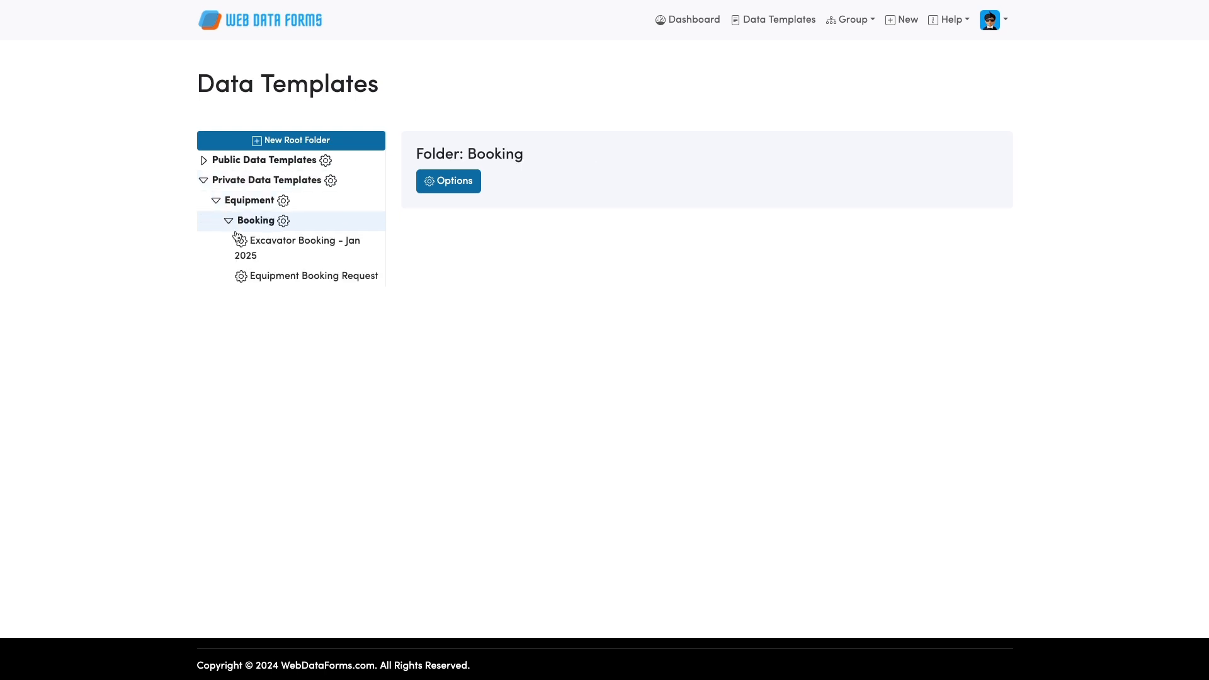
click(297, 278)
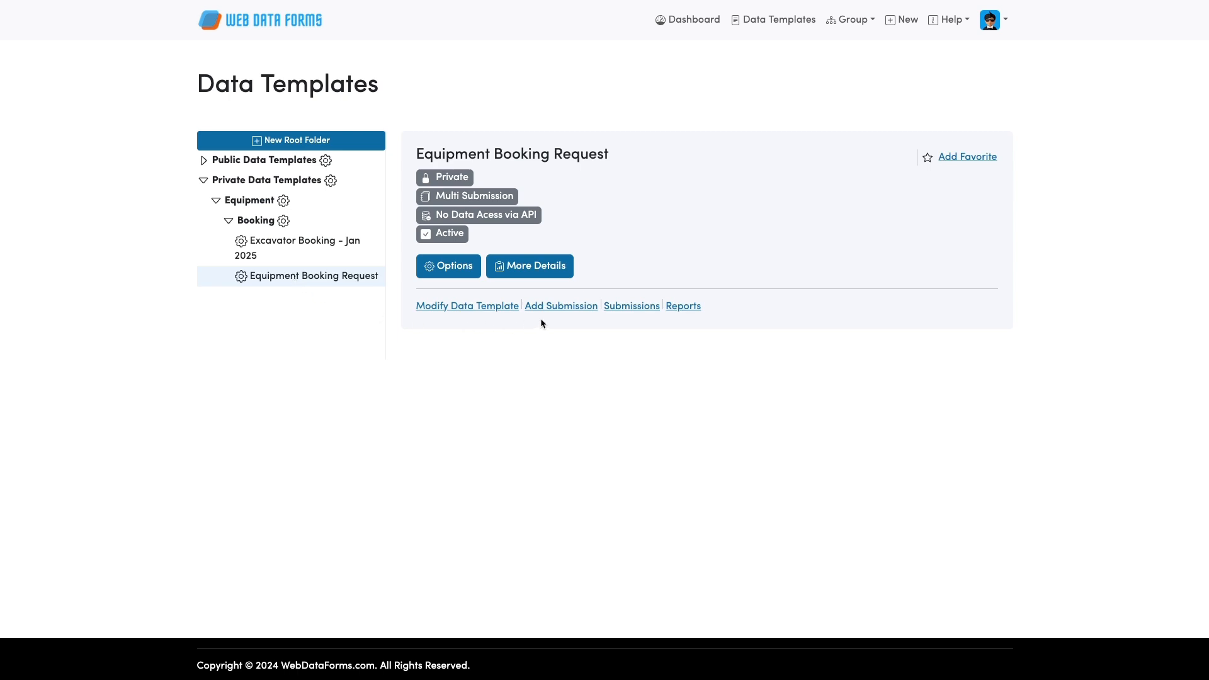
click(640, 307)
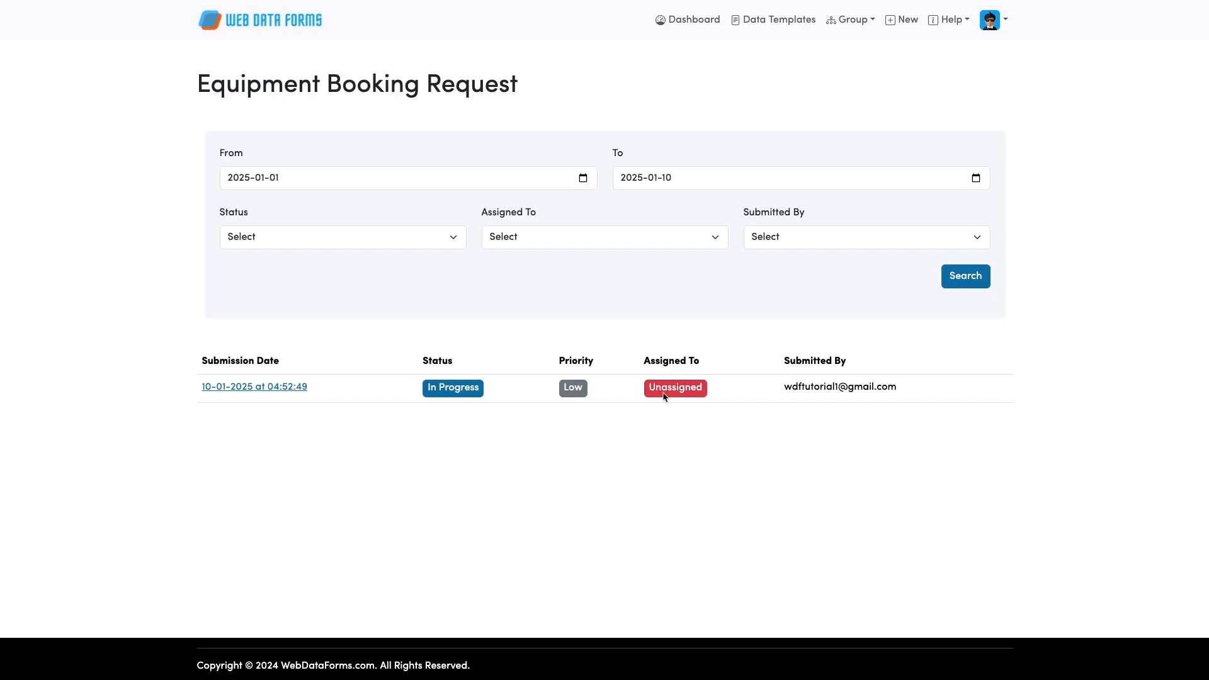
click(295, 387)
Change the Excavator booking submission's workflow status to Approved and save the update.
scroll(294, 388, down, 5)
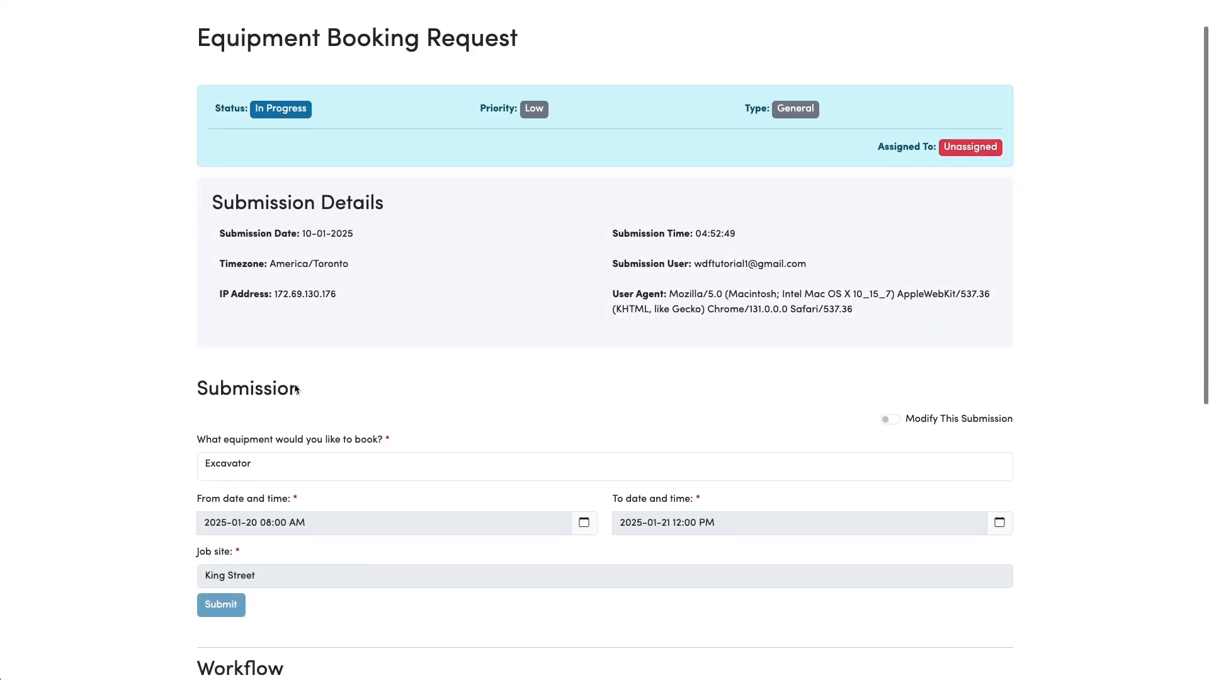
scroll(296, 389, down, 5)
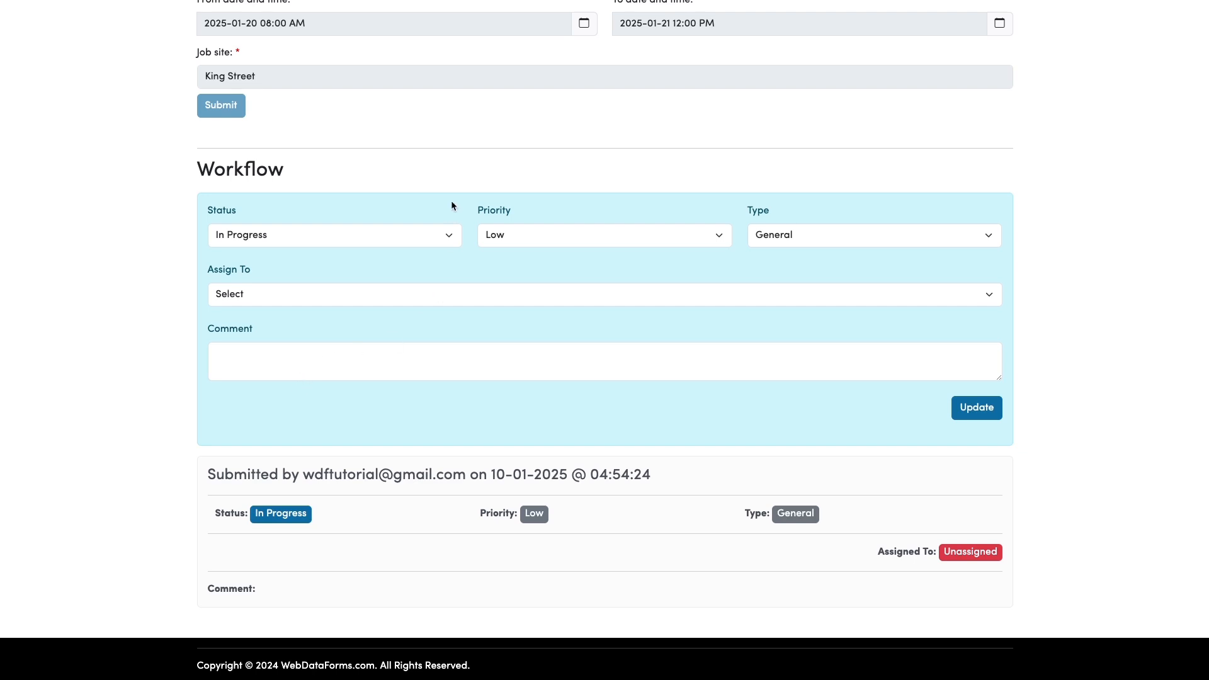
click(407, 237)
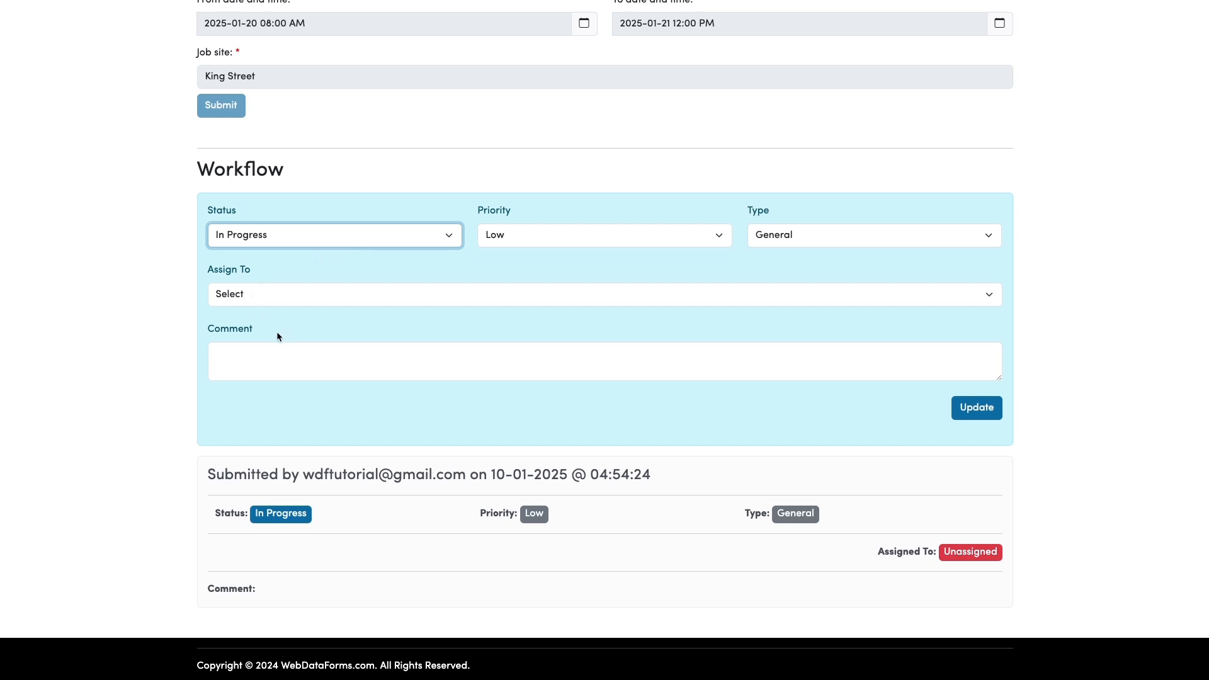
key(Down)
click(975, 408)
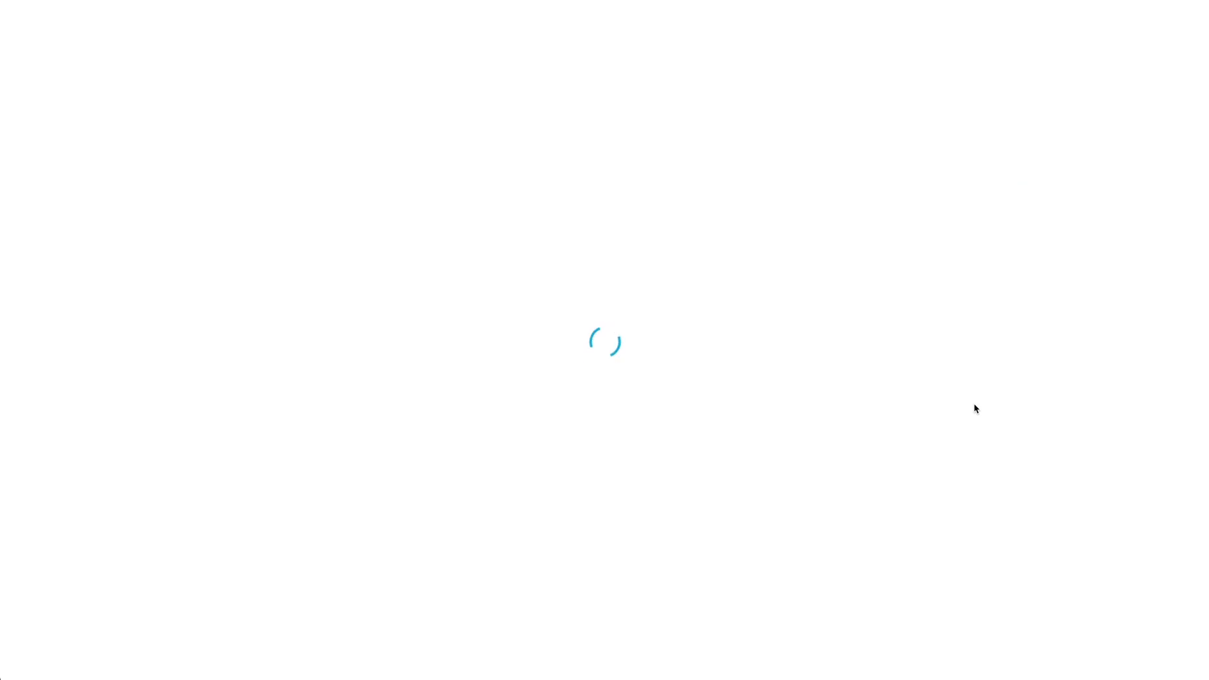
scroll(618, 203, up, 8)
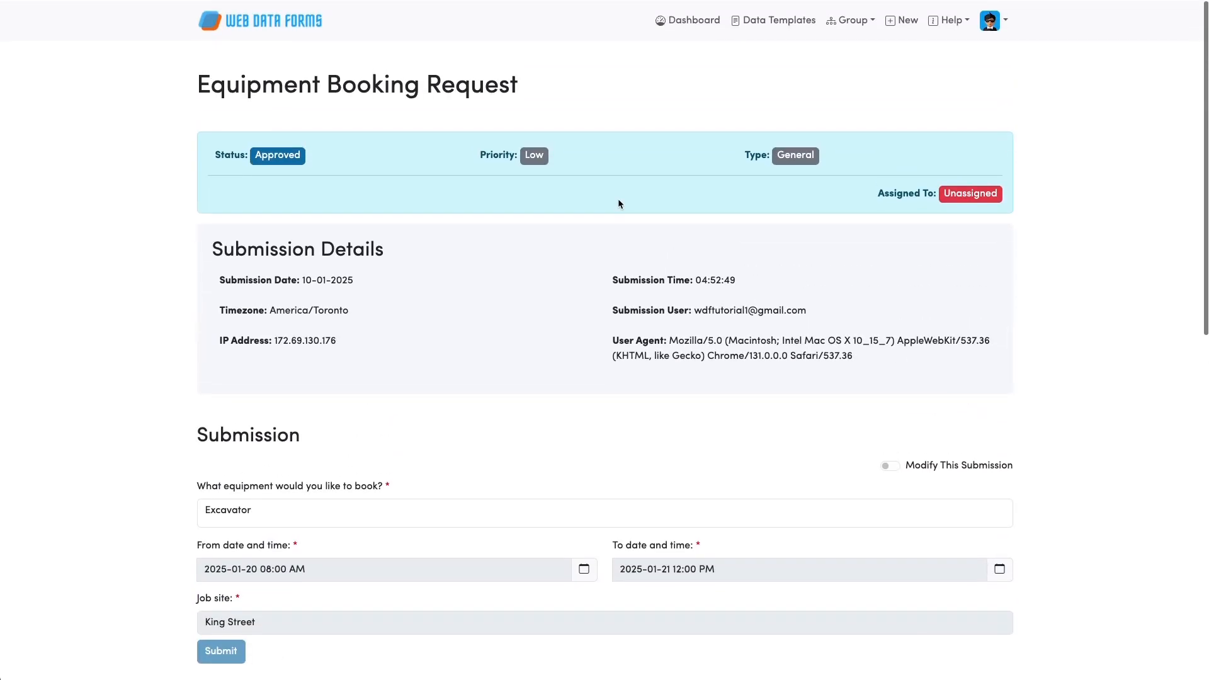
scroll(620, 204, left, 5)
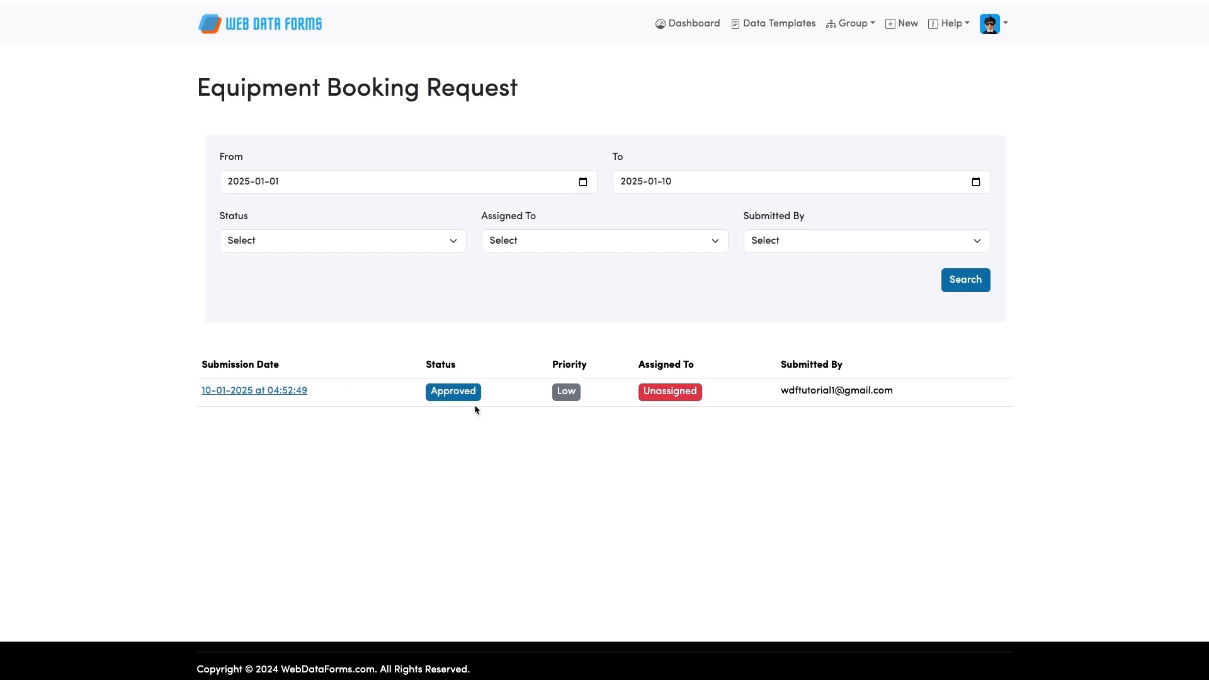
Expand Private > Equipment > Booking and select the Excavator Booking – Jan 2025 template.
scroll(391, 94, left, 5)
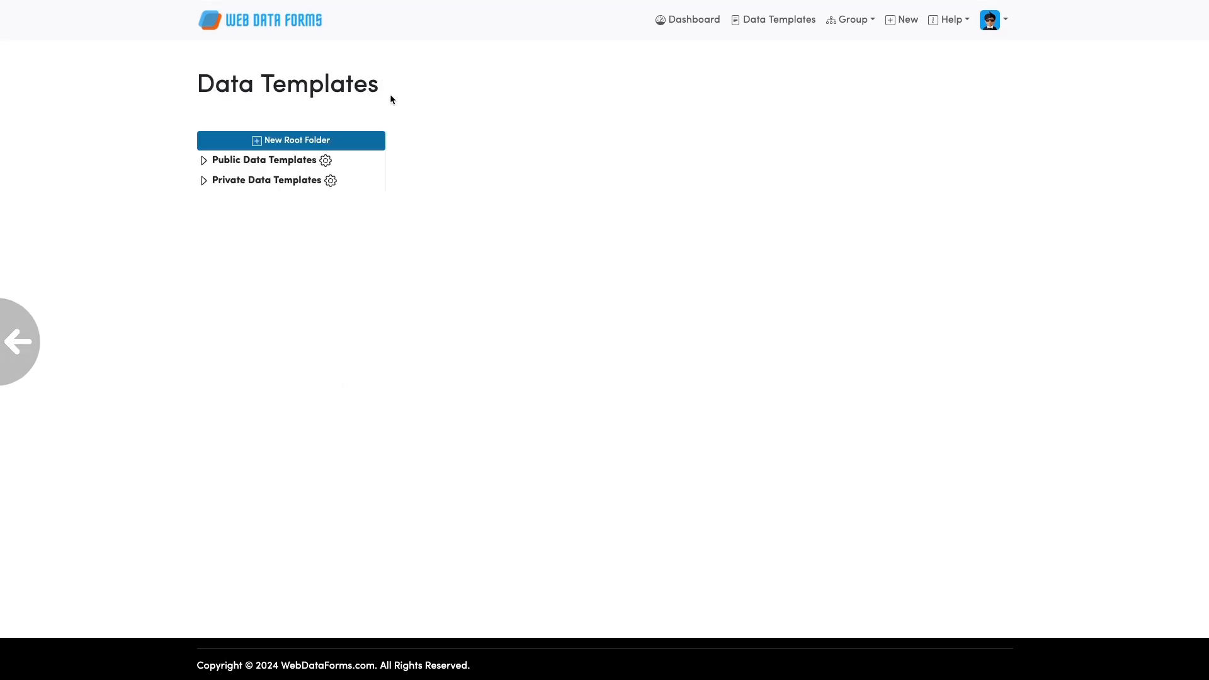
click(226, 181)
click(221, 201)
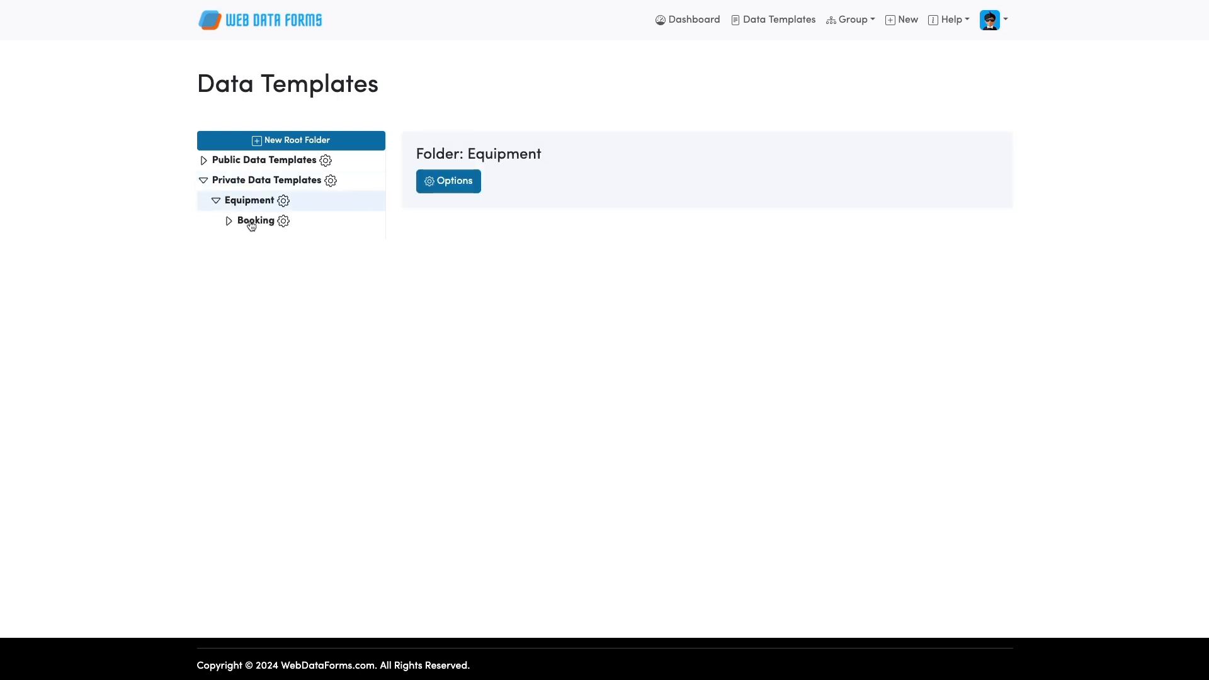
click(250, 227)
click(309, 247)
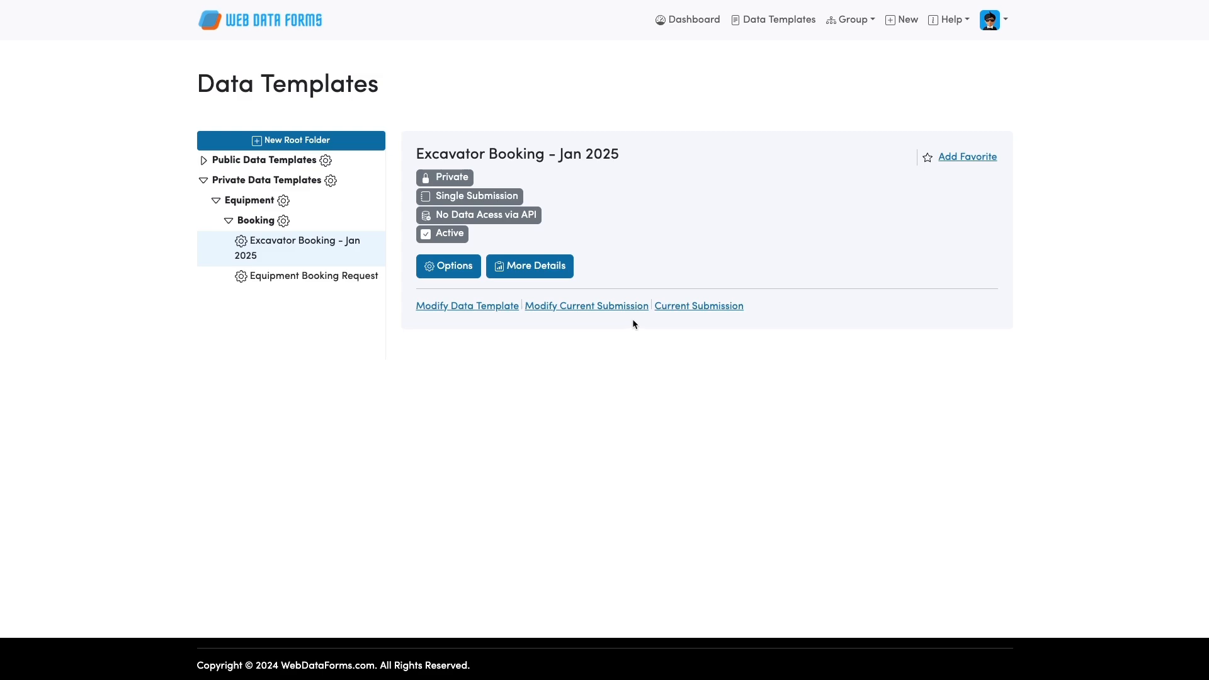
Open its current submission and review King Street's bookings on Jan 15, 20 and 21.
click(702, 308)
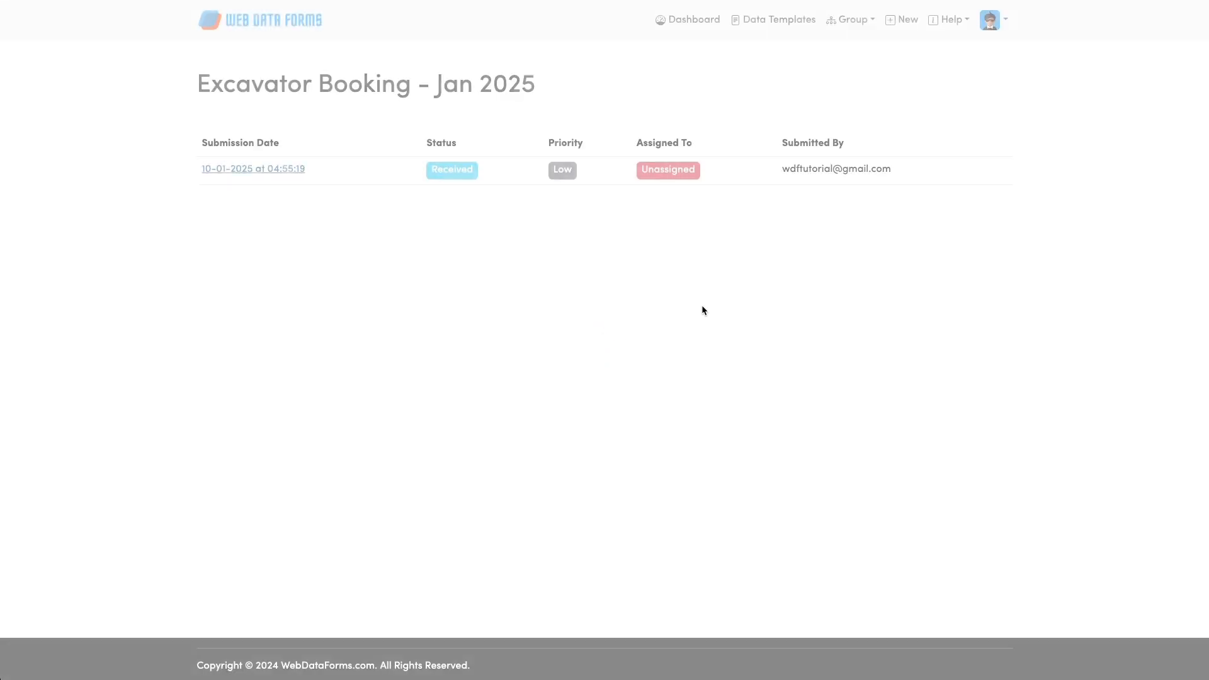
click(298, 167)
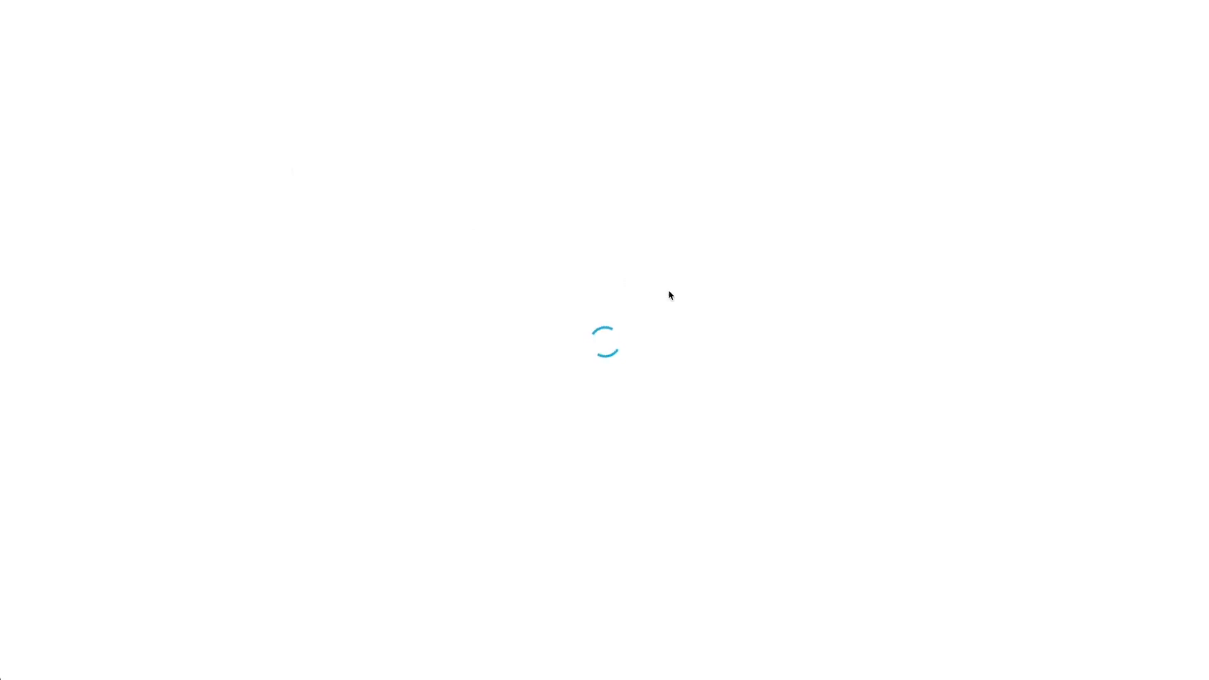
scroll(669, 294, down, 10)
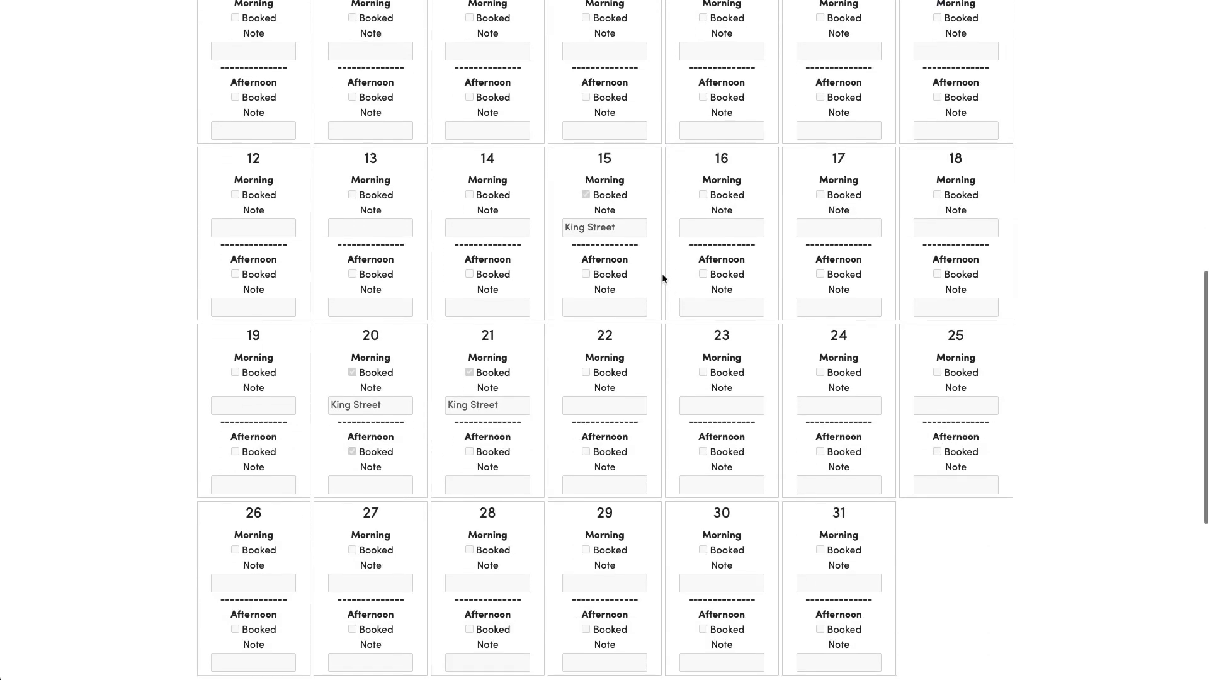
scroll(662, 274, down, 2)
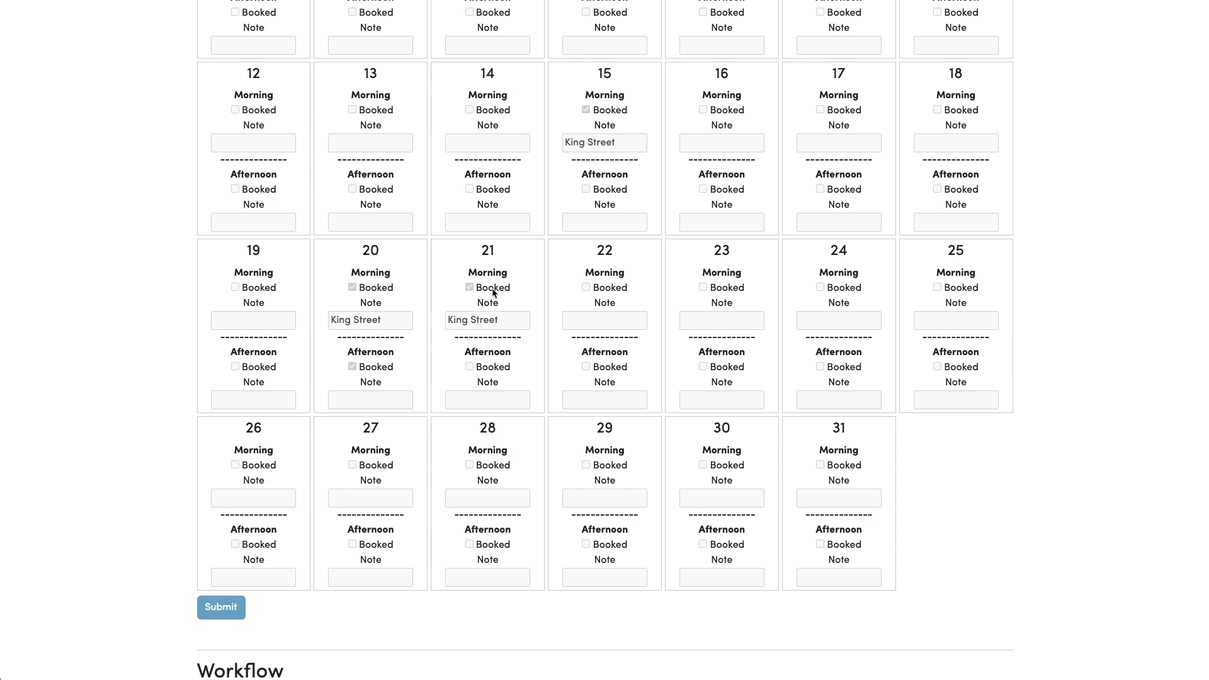
scroll(493, 291, up, 10)
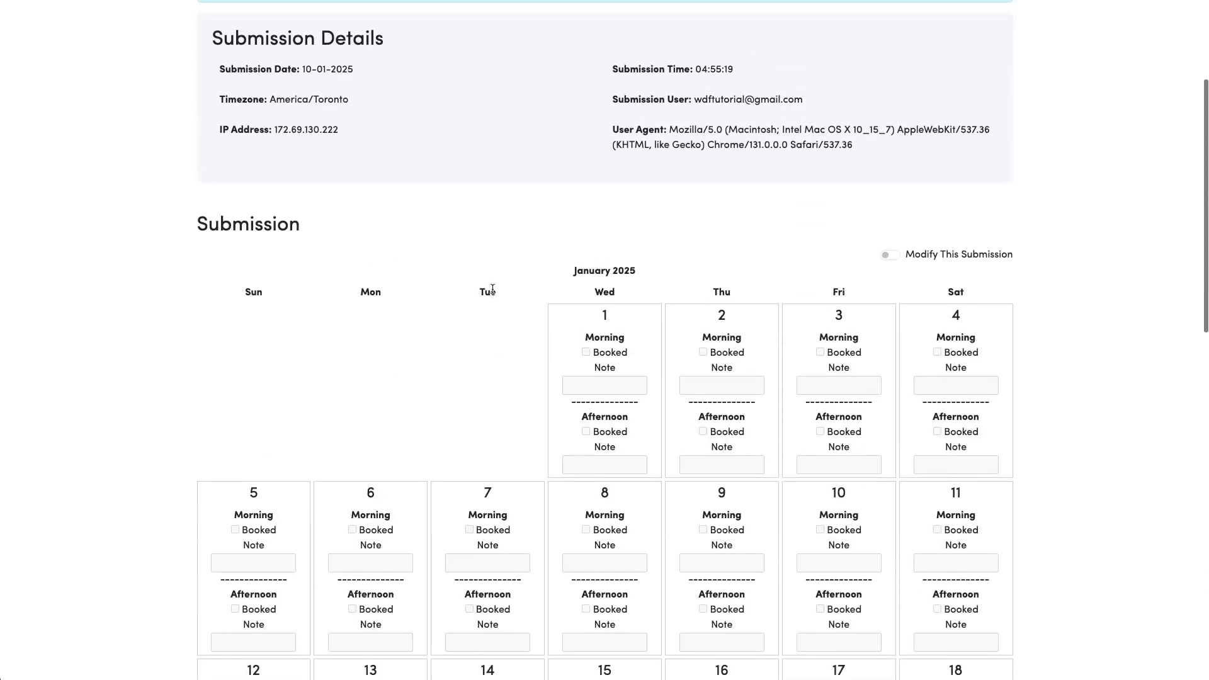
scroll(492, 288, up, 4)
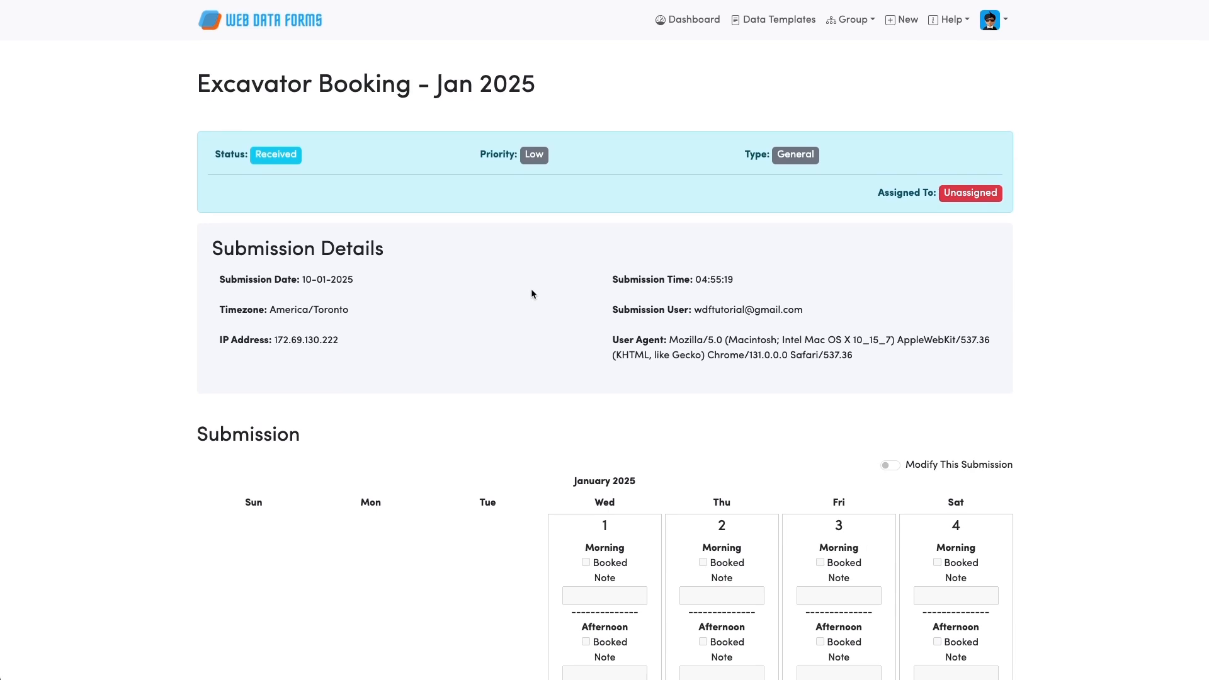